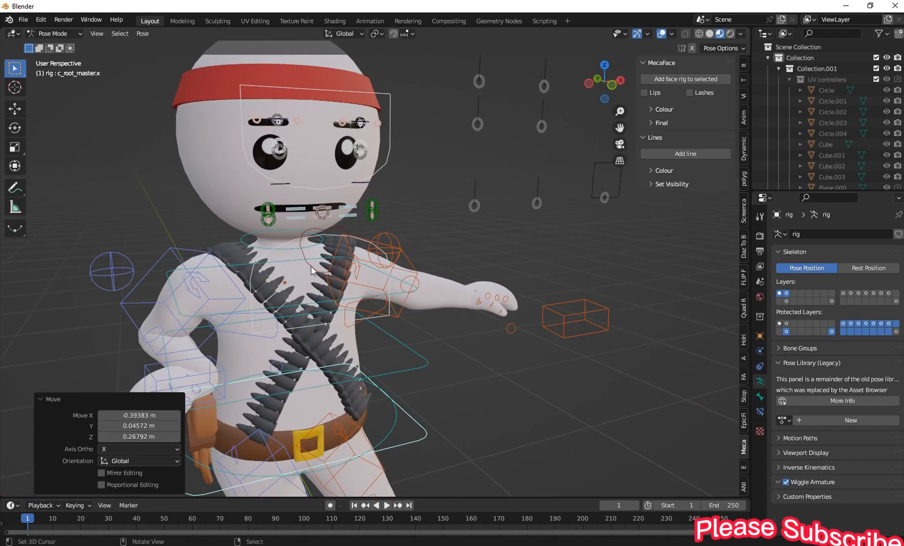
scroll(226, 160, "up", 3)
key("g")
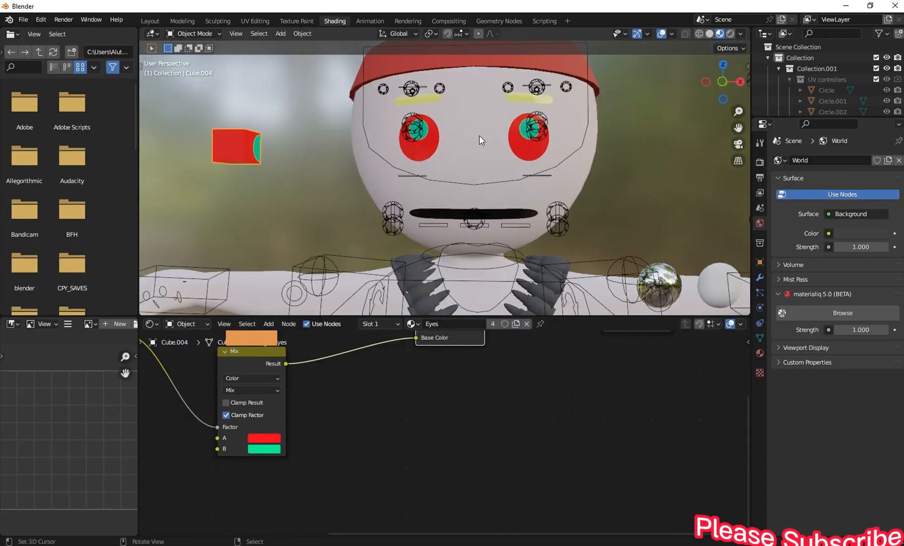
left_click(480, 136)
key("ctrl+Tab")
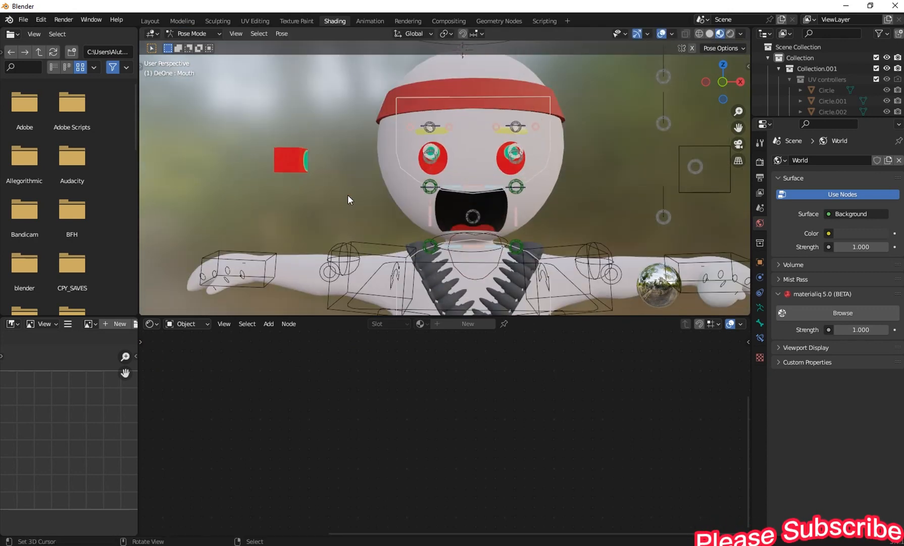
left_click(291, 160)
left_click(412, 323)
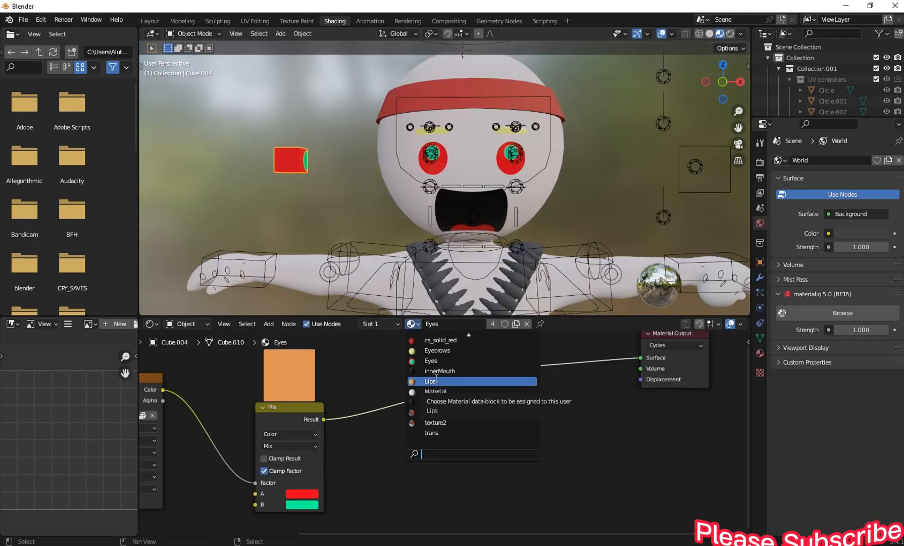
left_click(440, 370)
scroll(285, 448, "up", 3)
left_click(282, 449)
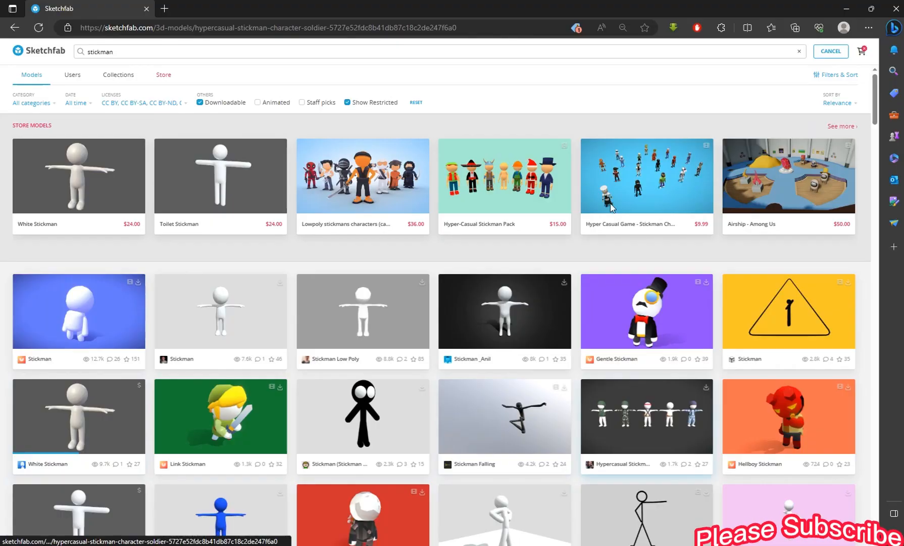
Step: On Sketchfab, open the Hypercasual Stickman Character - Soldier model and display its available download formats
left_click(295, 196)
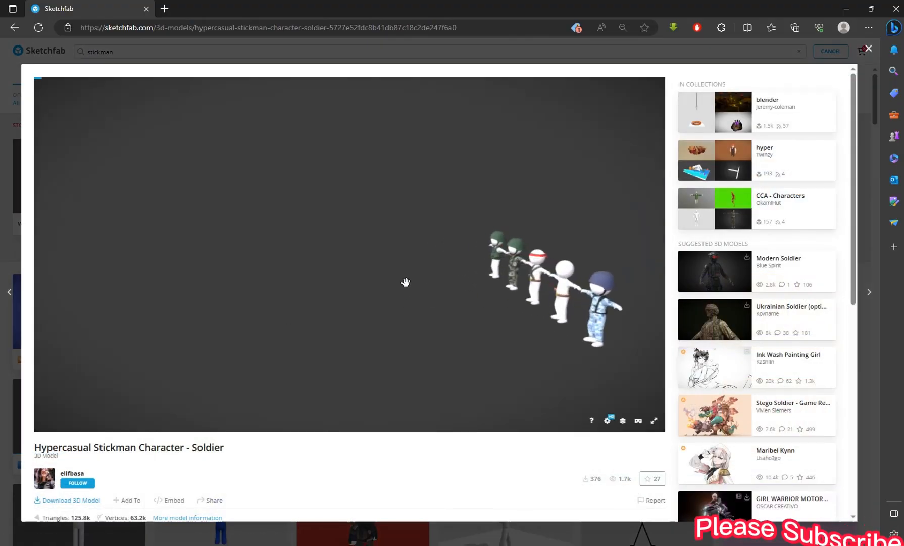
scroll(21, 207, "down", 5)
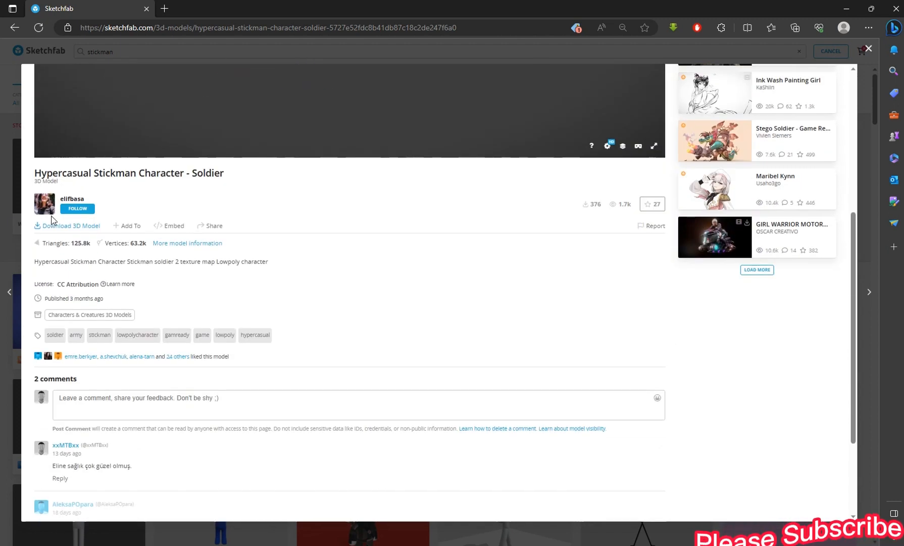
left_click(66, 226)
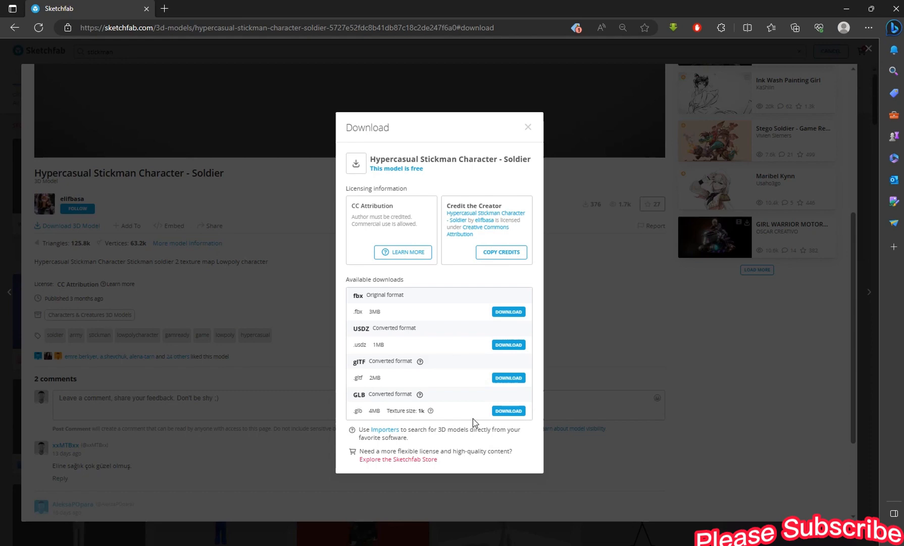
left_click(210, 248)
Step: Switch to Blender and import the hypercasual stickman soldier GLB file from the Desktop as glTF 2.0
left_click(841, 11)
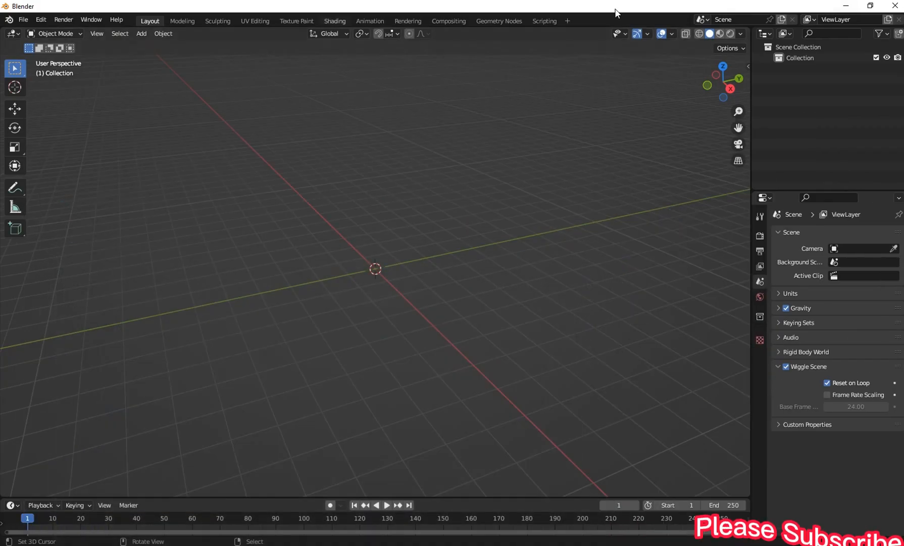
mouse_move(355, 162)
middle_mouse_down()
mouse_move(365, 196)
mouse_move(349, 175)
middle_mouse_up()
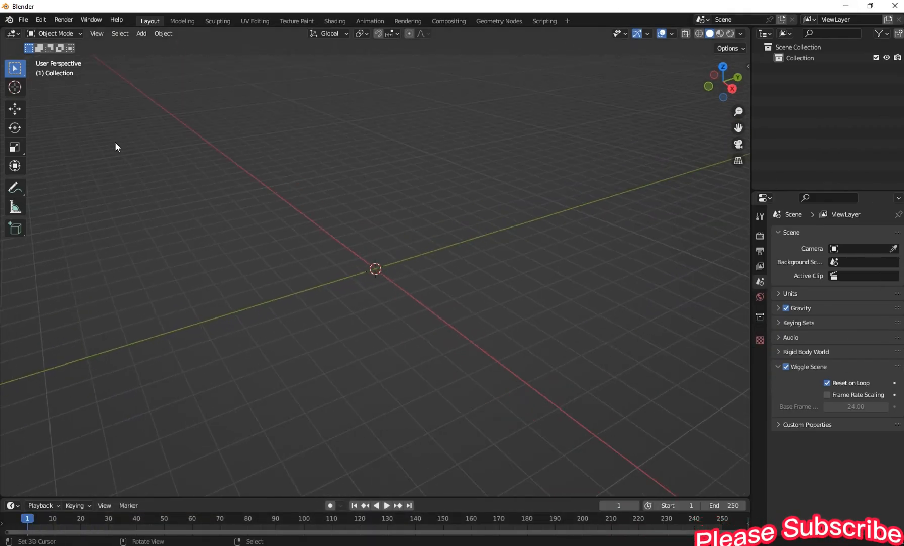
left_click(25, 22)
mouse_move(37, 166)
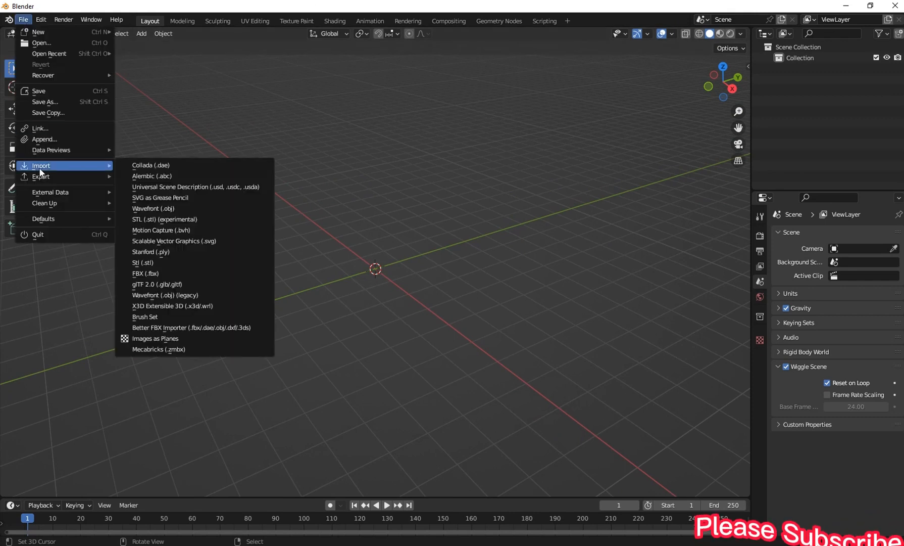
left_click(149, 285)
left_click(207, 244)
scroll(406, 257, "down", 5)
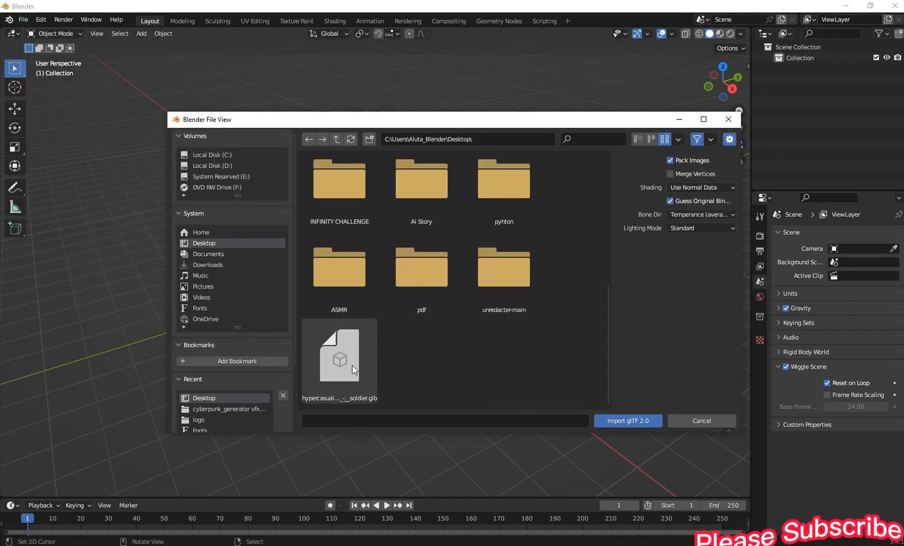
double_click(377, 376)
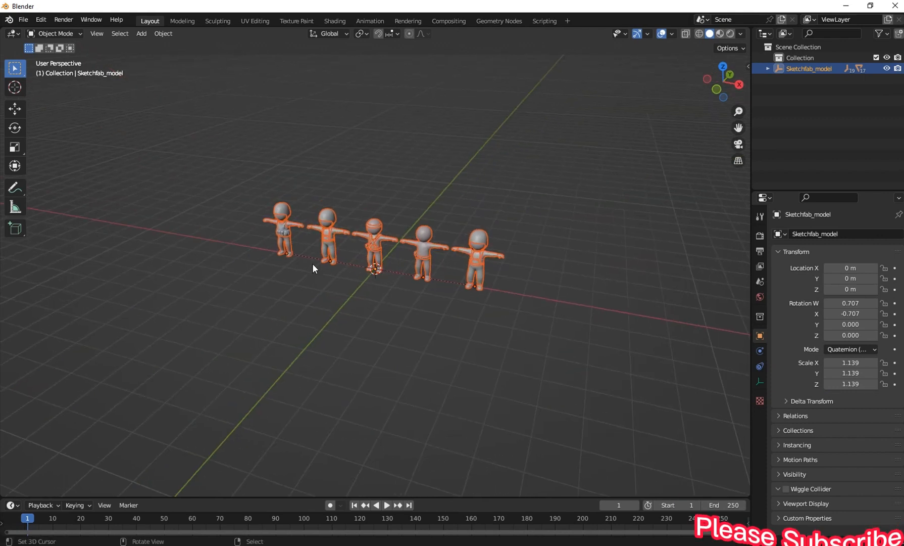
Step: Show the imported stickmen in Material Preview shading, viewed from the front
scroll(314, 261, "up", 3)
left_click(720, 34)
middle_click_drag(433, 339, 332, 250)
scroll(371, 303, "up", 3)
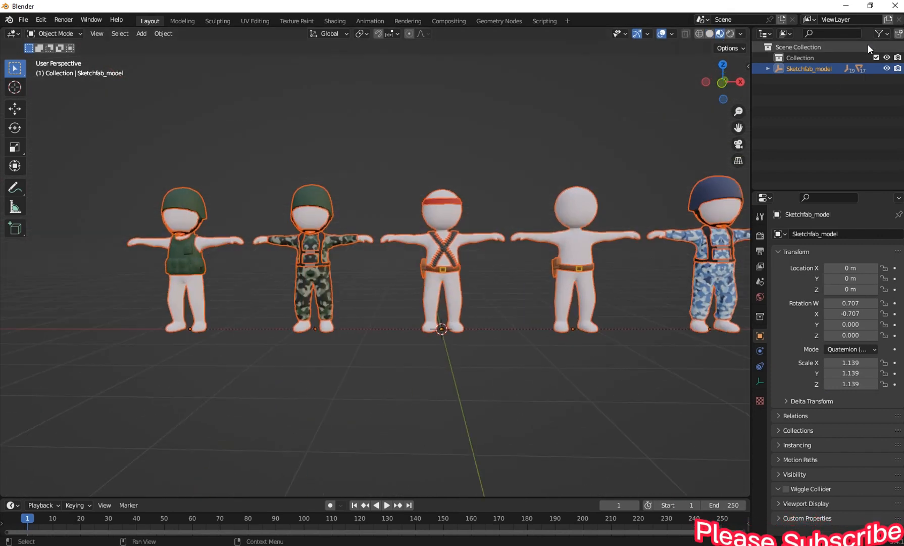
Step: Filter the Outliner to list only empties and try deleting the listed empties
left_click(882, 33)
left_click_drag(808, 232, 810, 273)
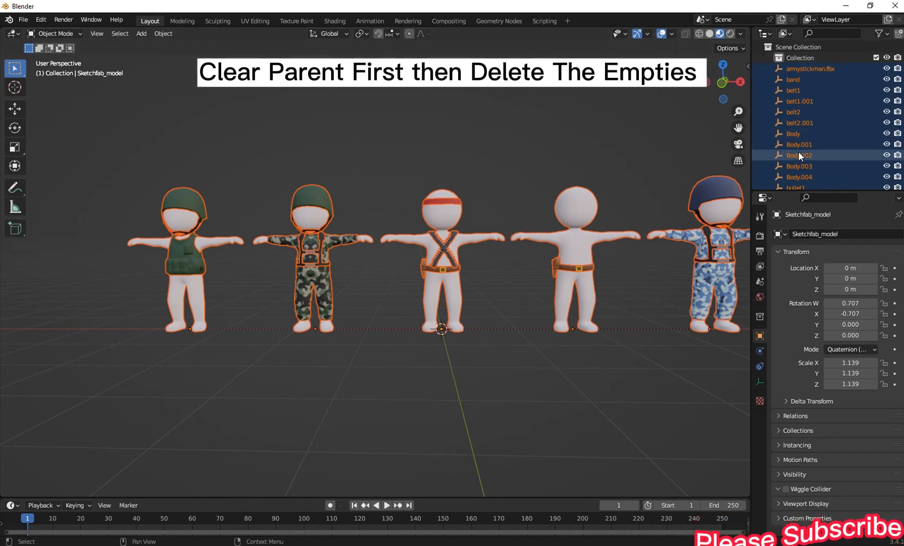
key("x")
key("ctrl+z")
Step: Clear the parent of all selected model objects while keeping their transformation
scroll(548, 202, "down", 3)
middle_click_drag(498, 212, 454, 202, "shift")
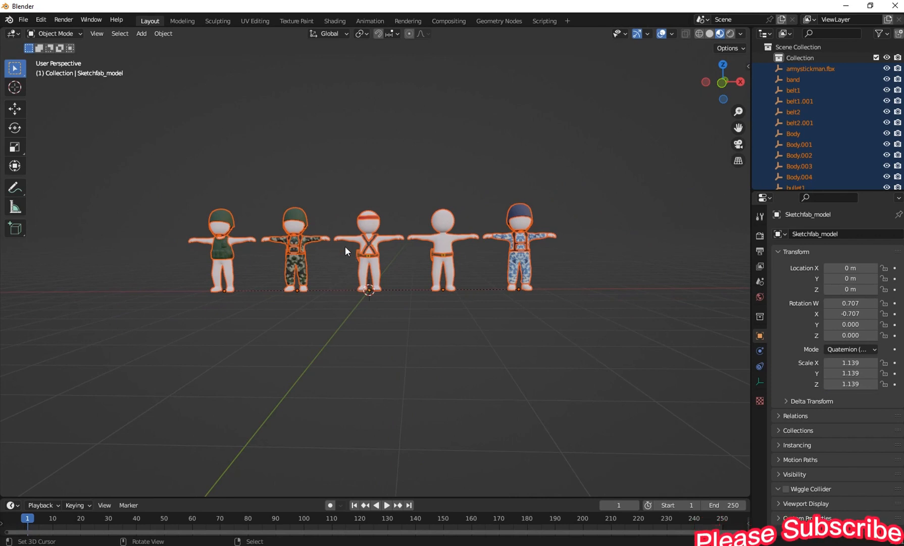
key("alt+p")
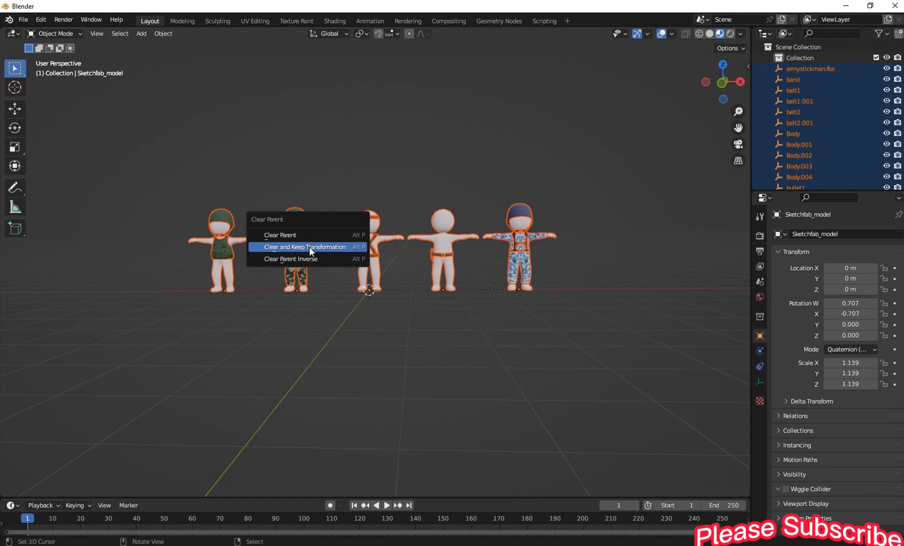
left_click(321, 247)
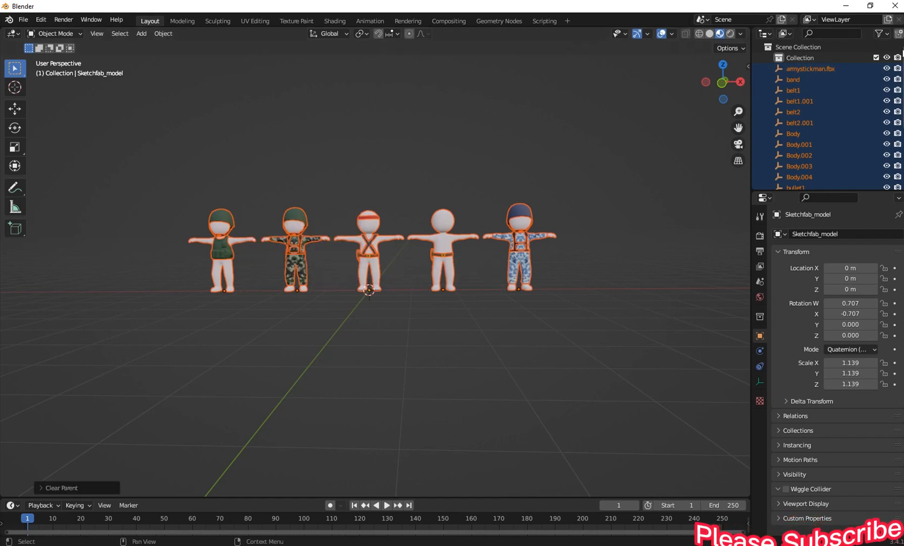
Step: Delete all the empties listed in the Outliner
left_click(881, 34)
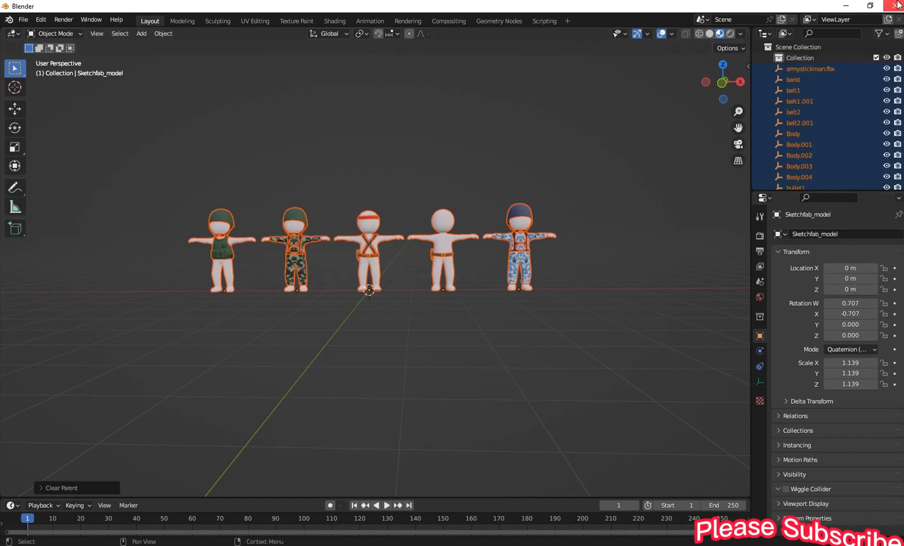
left_click(882, 35)
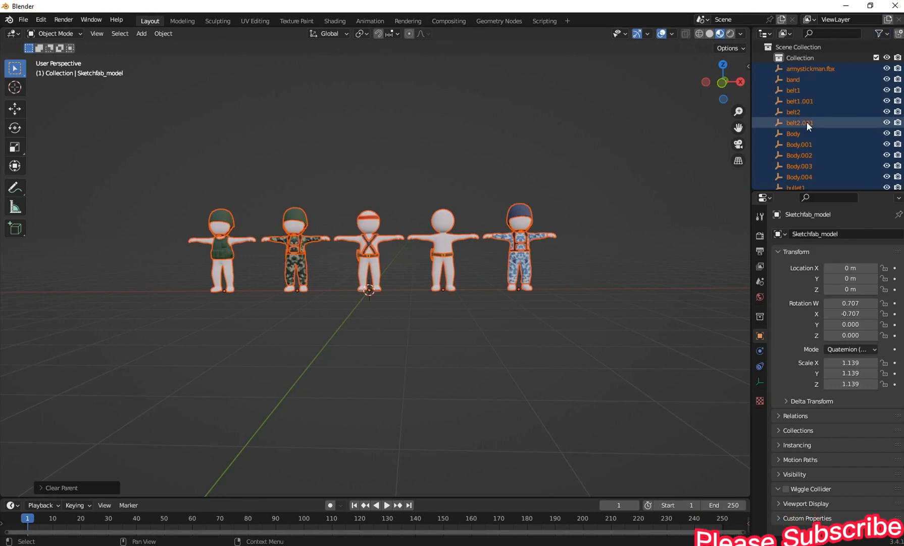
key("Delete")
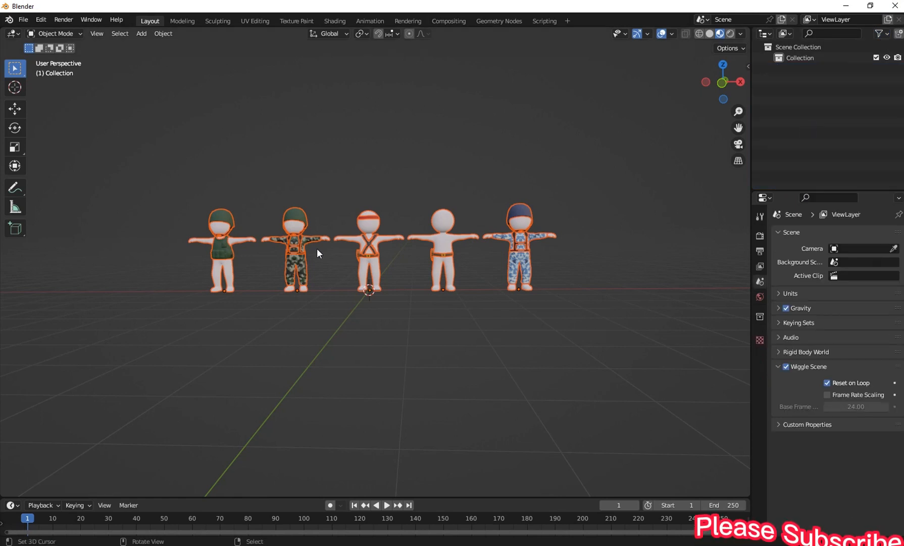
Step: Restore the Outliner filter so that it lists the mesh objects
scroll(316, 249, "up", 3)
left_click(881, 34)
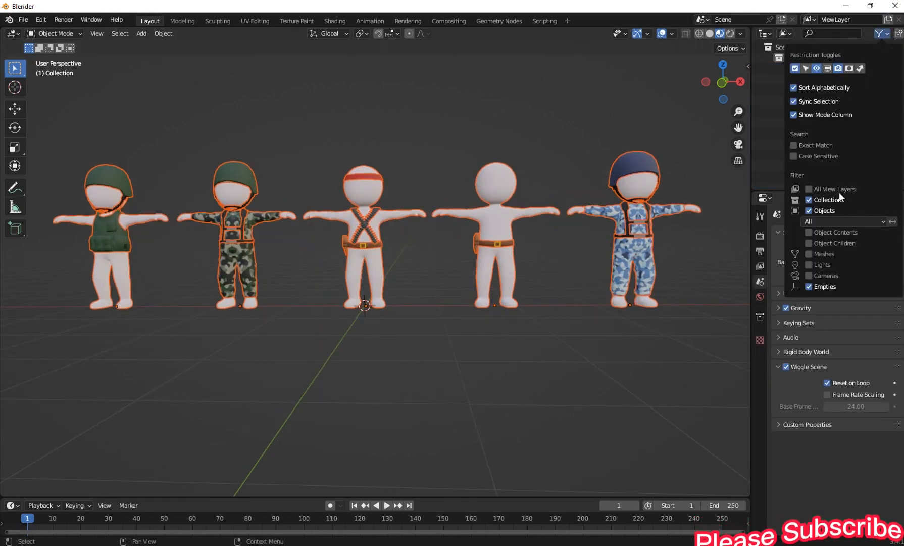
left_click(810, 210)
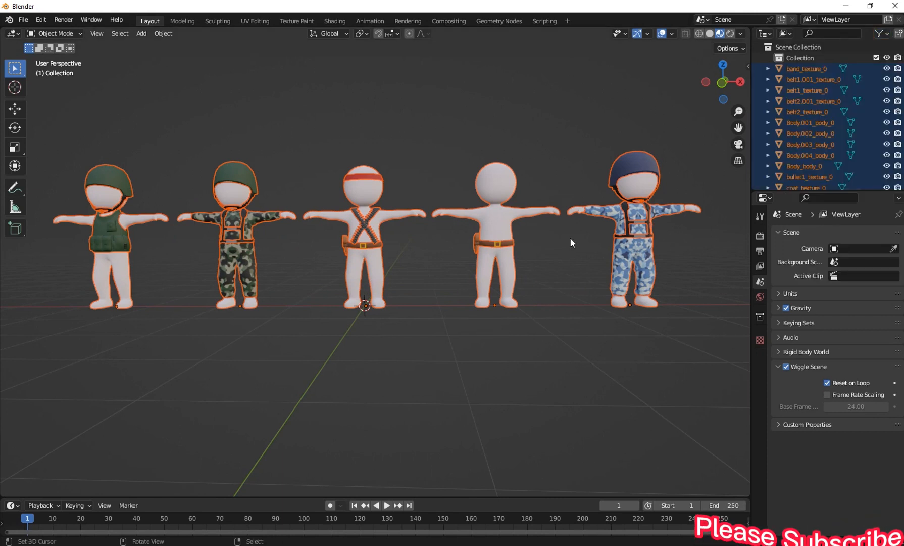
left_click(539, 213)
left_click(106, 195)
left_click(264, 220)
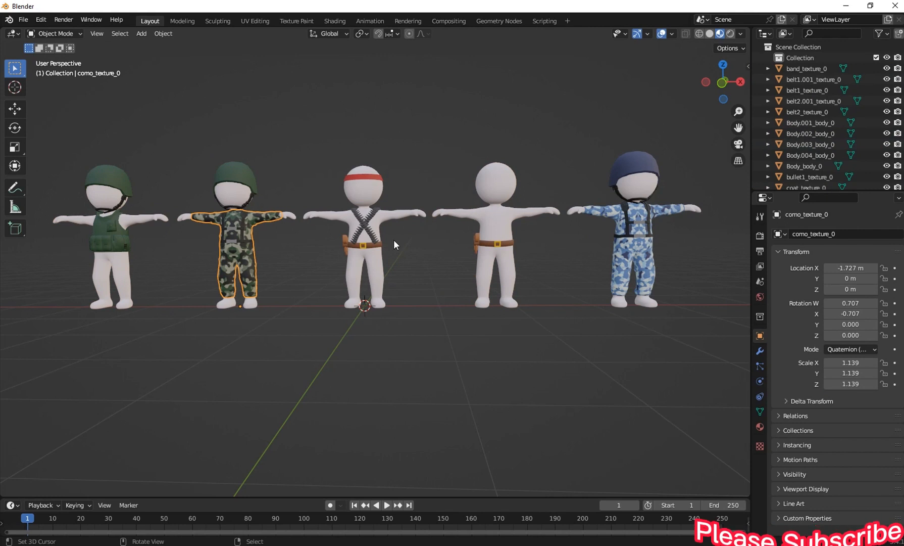
Step: Box-select the four other stickmen in wireframe and delete them, keeping the red-headband one, and return to Material Preview shading
middle_click_drag(243, 227, 247, 227, "shift")
left_click(699, 34)
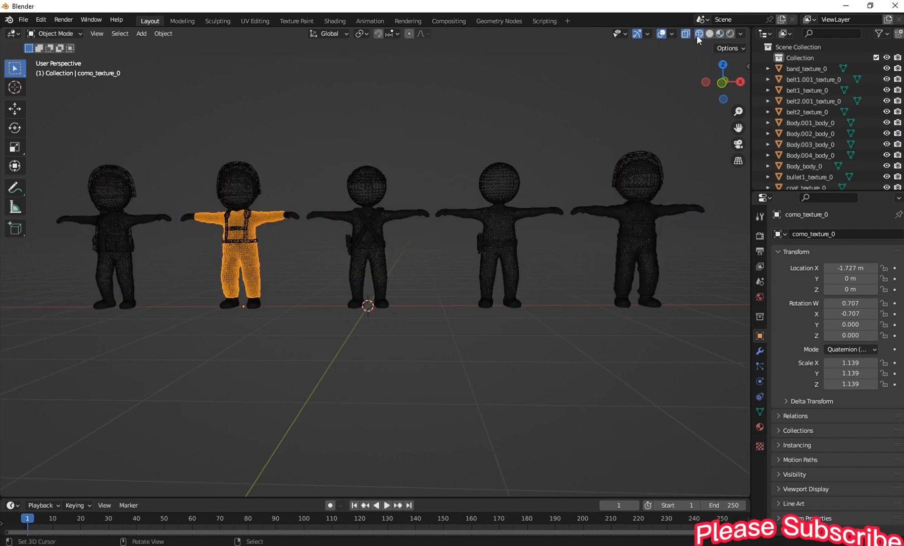
middle_click_drag(124, 230, 261, 195, "shift")
left_click(239, 188)
left_click_drag(98, 63, 447, 348)
scroll(445, 347, "down", 3)
left_click_drag(494, 164, 614, 290, "shift")
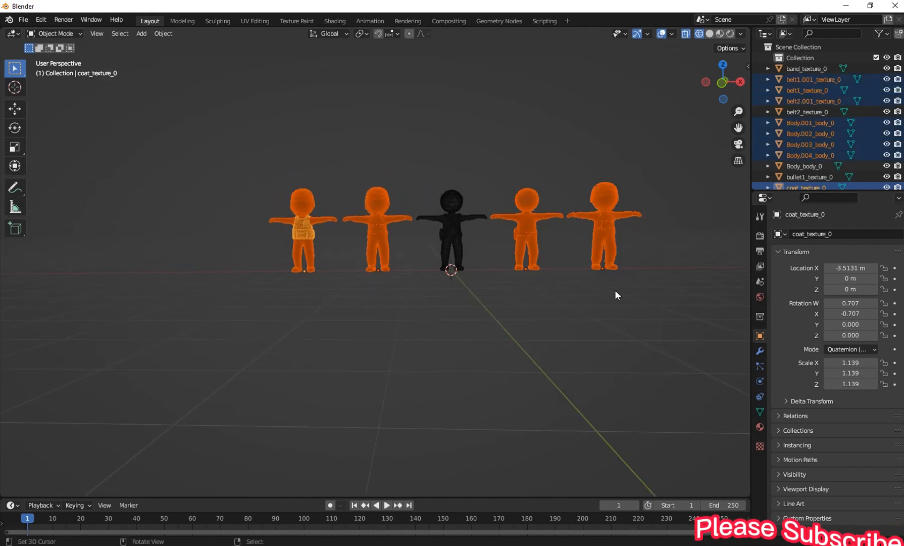
key("x")
left_click(571, 232)
left_click(720, 33)
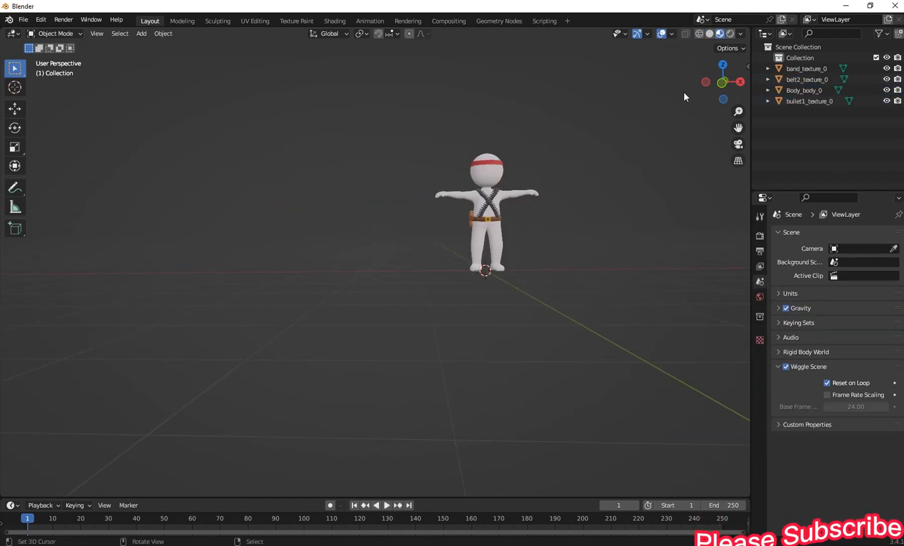
Step: In front view, select all parts of the remaining stickman and clear their location
scroll(507, 250, "up", 5)
middle_click_drag(508, 250, 423, 364, "shift")
left_click(374, 303)
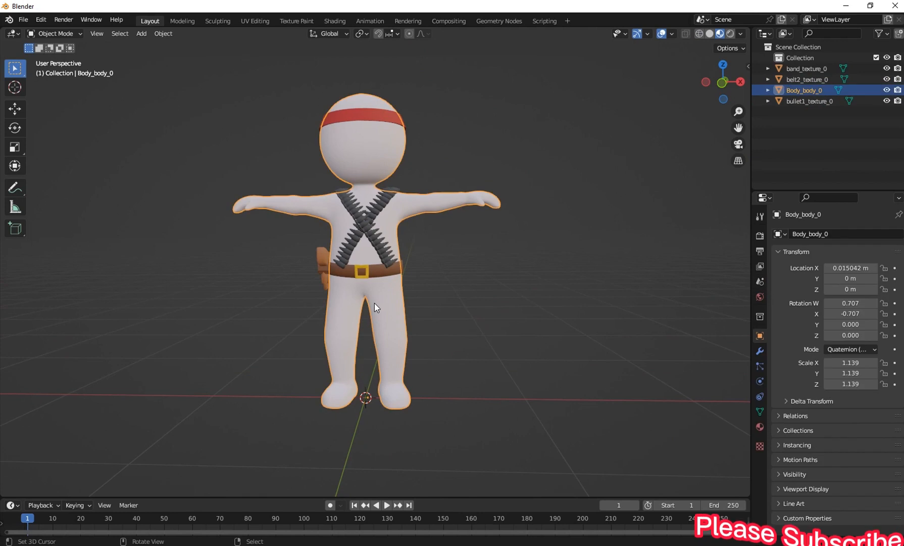
key("KP_1")
scroll(374, 303, "up", 5)
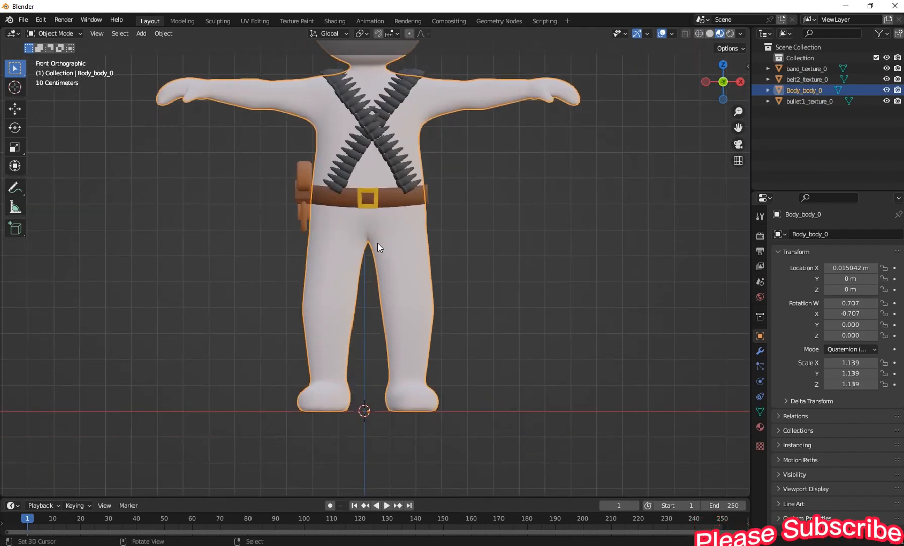
scroll(377, 242, "up", 7)
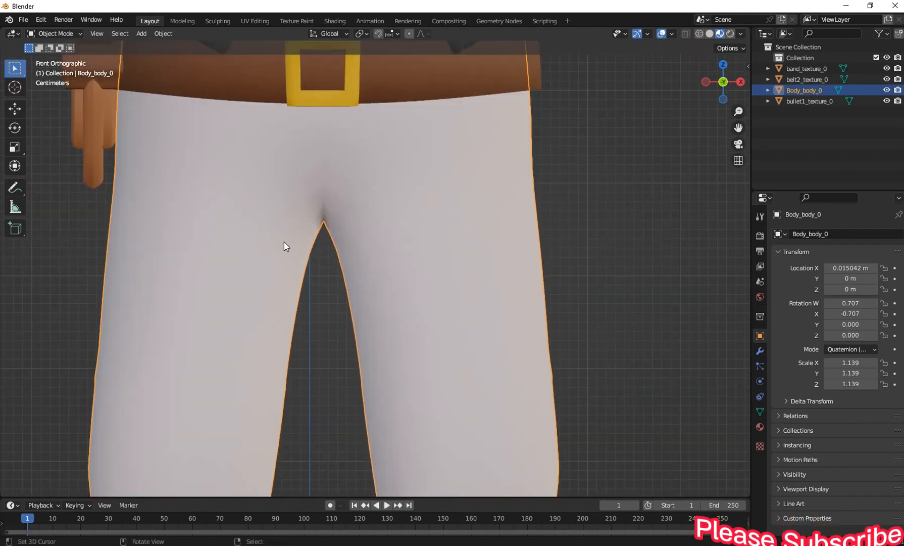
scroll(311, 306, "down", 4)
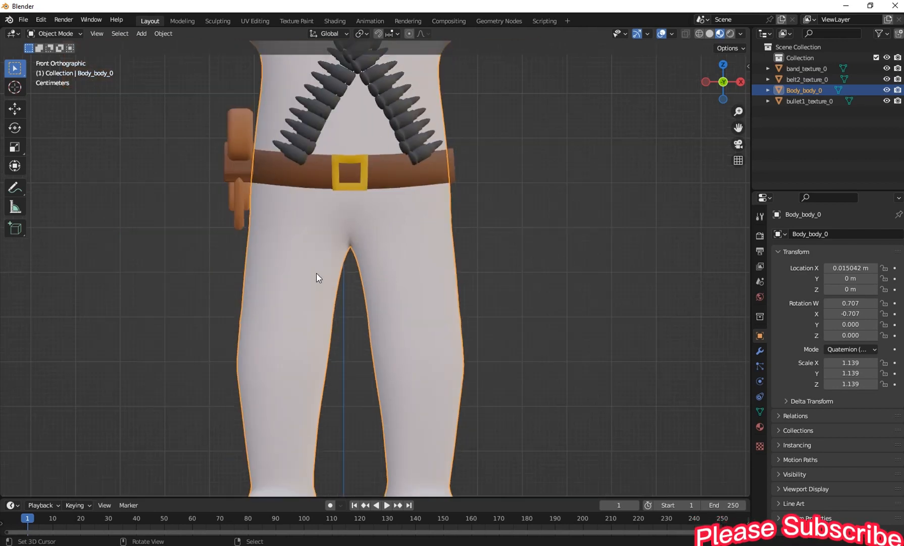
key("a")
scroll(346, 264, "down", 4)
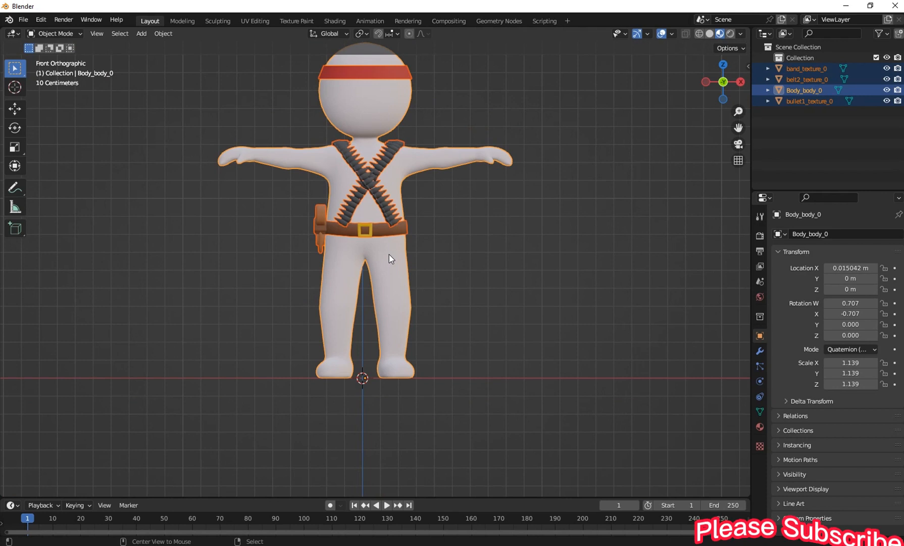
key("alt+g")
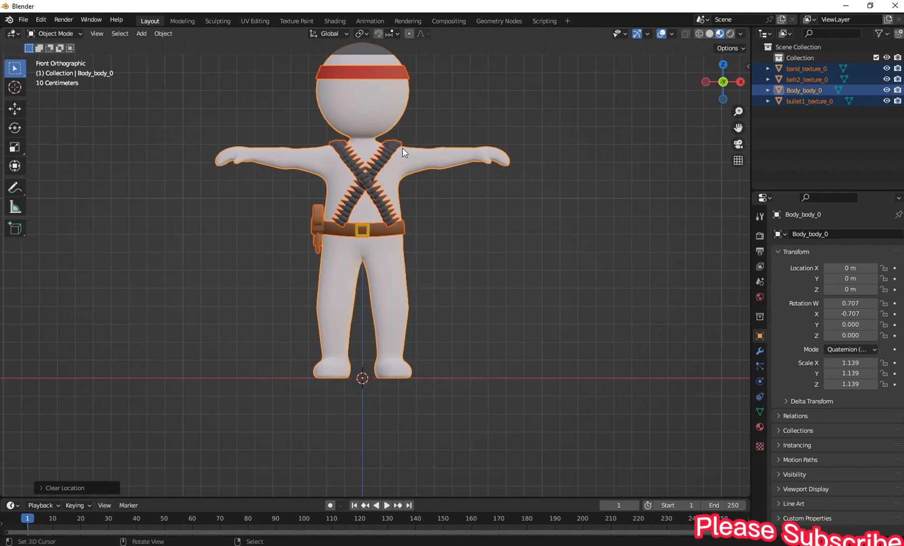
Step: Apply the scale to all selected parts of the stickman
scroll(407, 159, "up", 3)
key("ctrl+a")
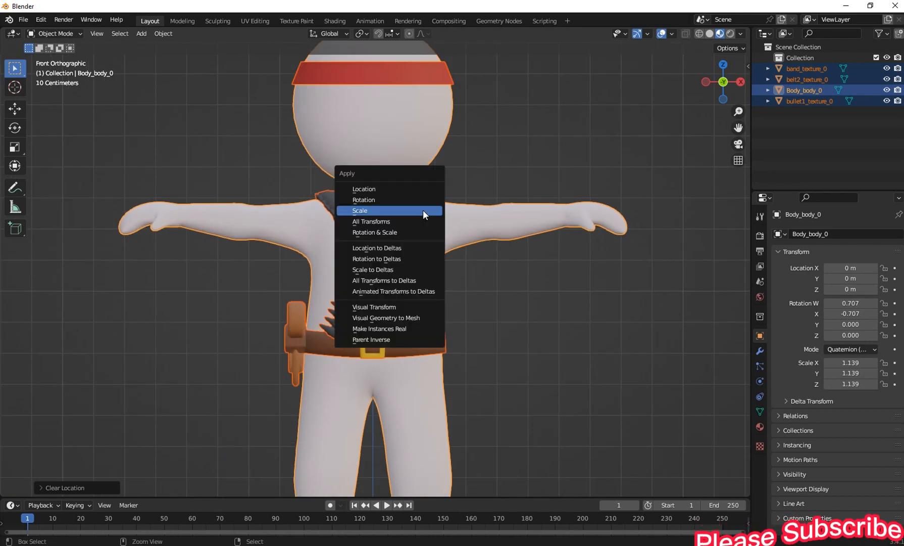
left_click(378, 210)
scroll(442, 314, "down", 4)
scroll(444, 265, "up", 5)
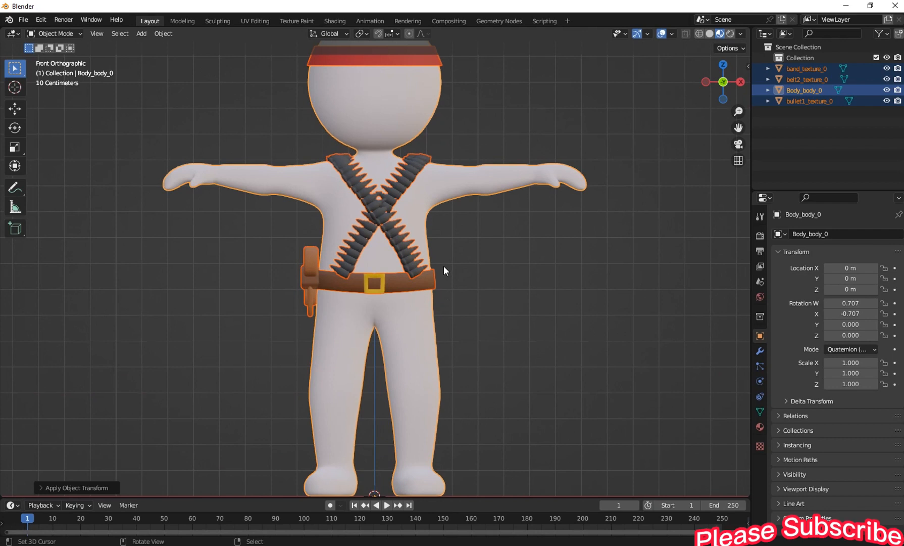
scroll(359, 249, "down", 2)
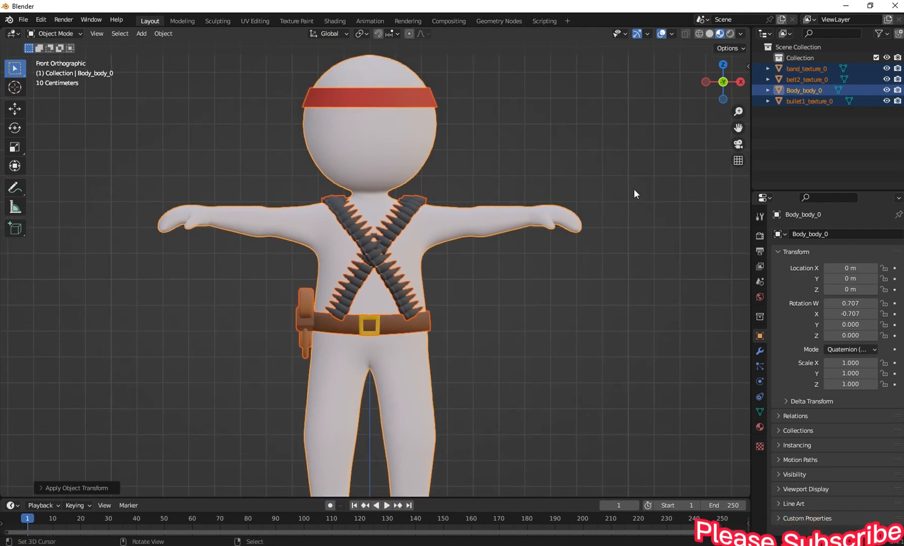
Step: Show the Auto-Rig Pro tools beside the viewport
key("n")
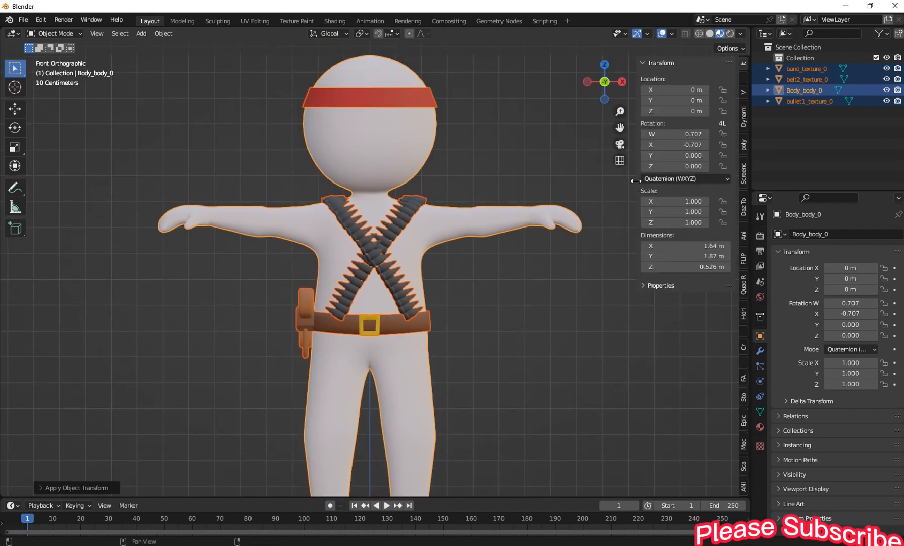
left_click(741, 334)
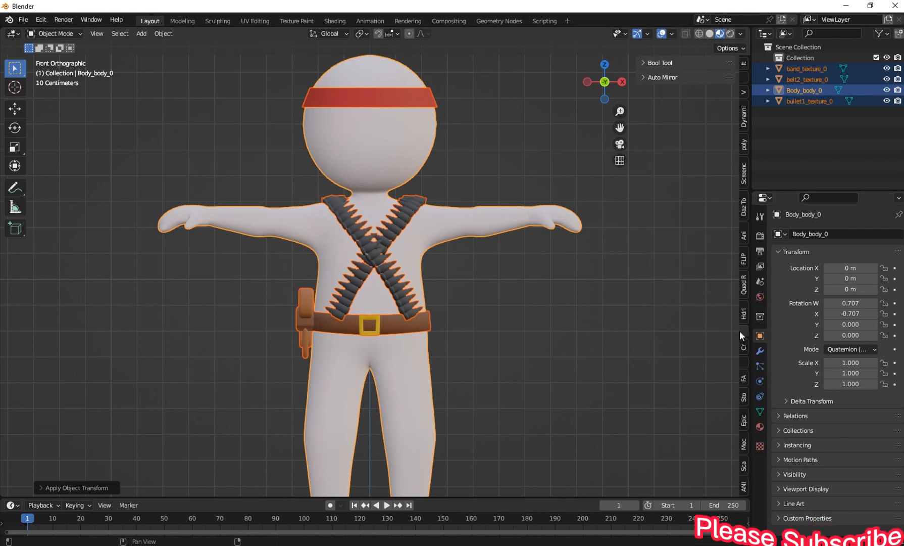
left_click(744, 361)
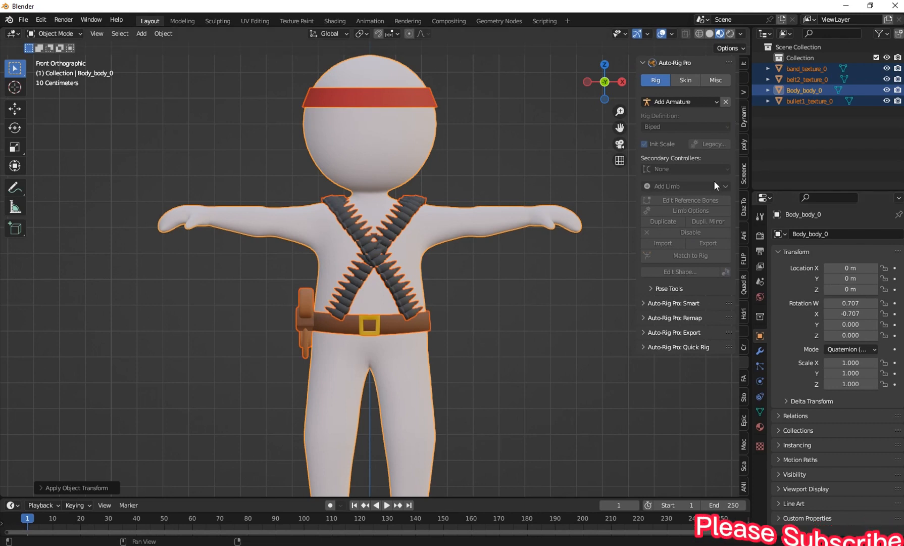
Step: Hide the crossed bullet belts and the waist belt with its holster, and select the remaining body and headband
left_click(376, 251)
key("h")
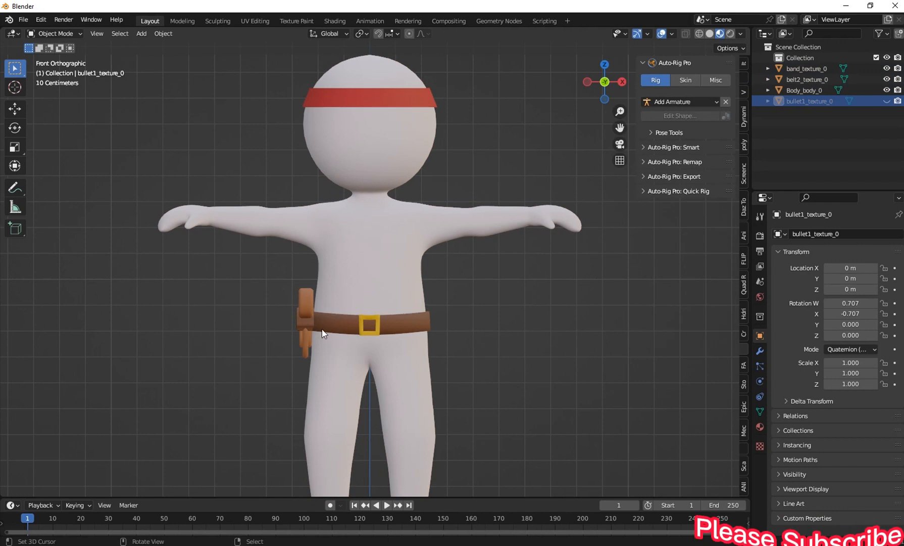
left_click(303, 317)
key("h")
key("a")
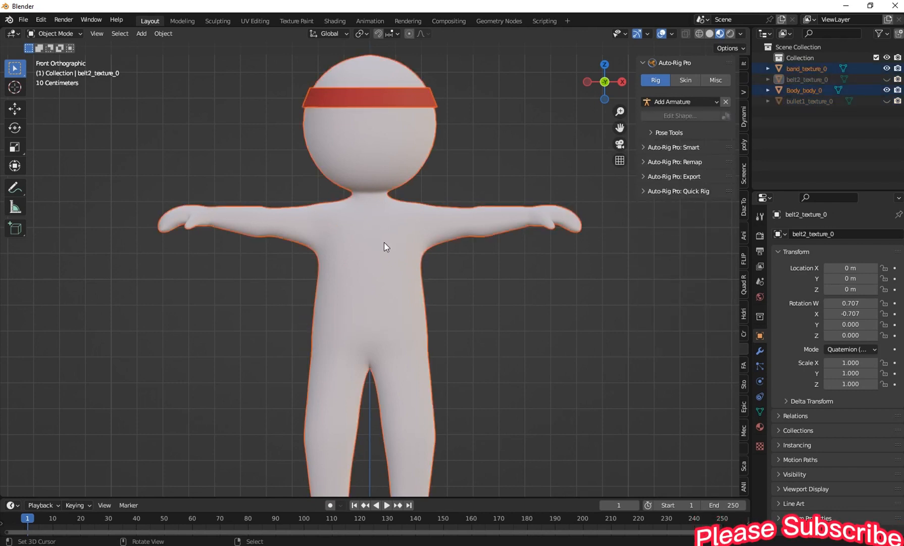
Step: Make the body the active object and load the selected objects into Auto-Rig Pro Smart with the Full Body option
scroll(384, 245, "down", 4)
scroll(385, 246, "up", 4)
middle_click_drag(386, 246, 395, 224, "shift")
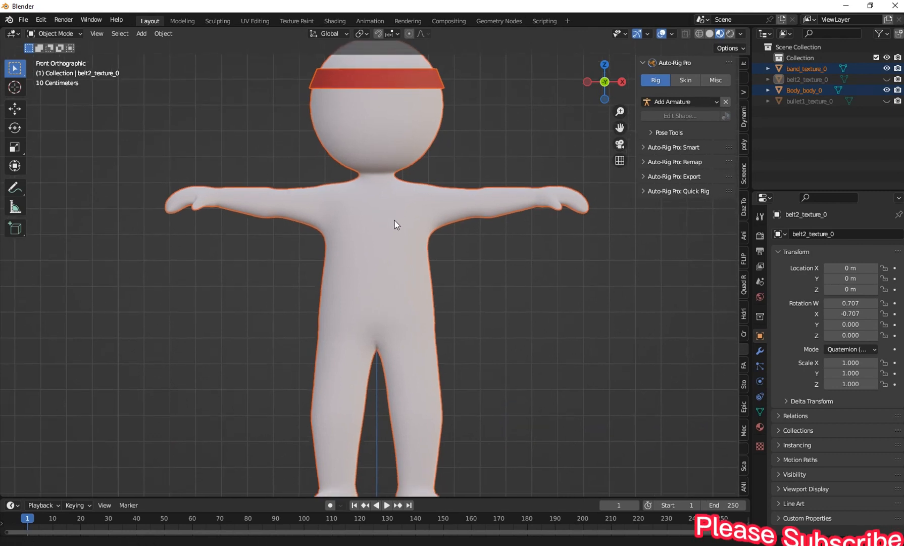
left_click(686, 147)
left_click(407, 141, "shift")
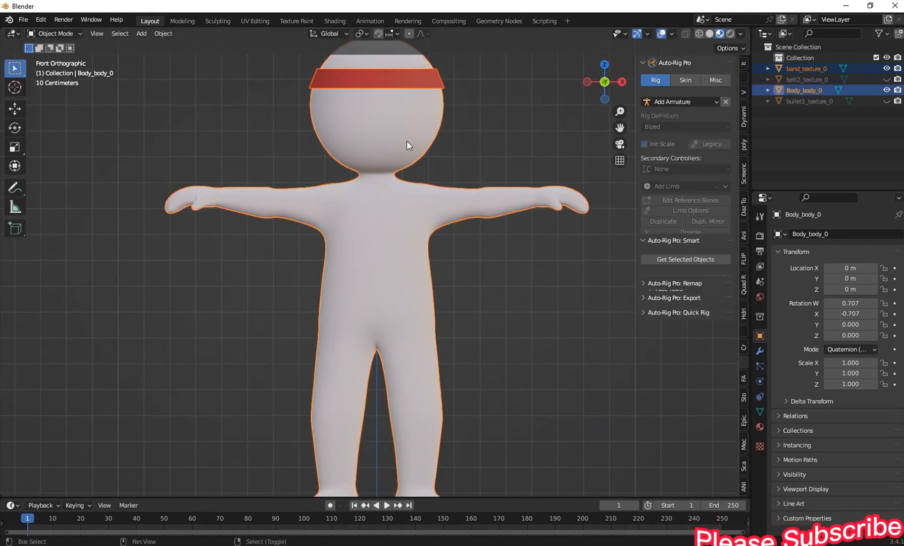
key("g")
key("Escape")
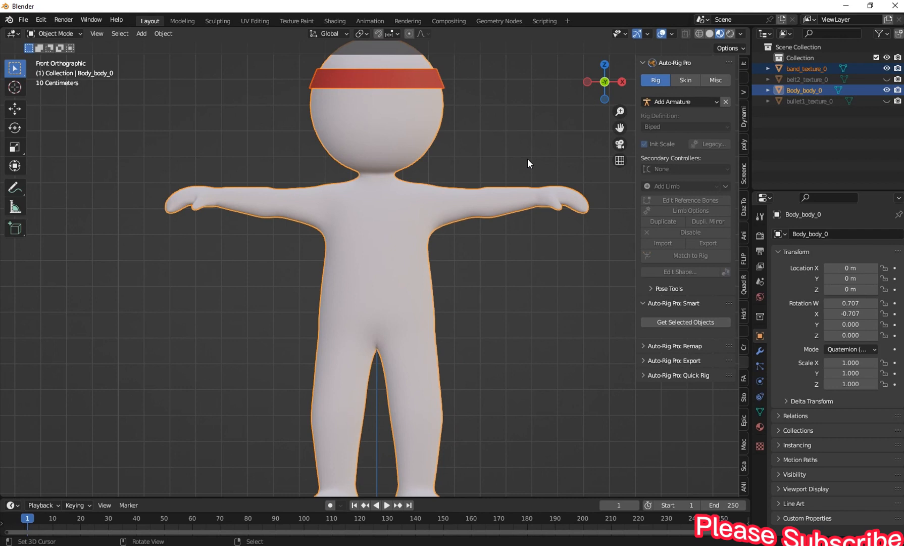
left_click(672, 322)
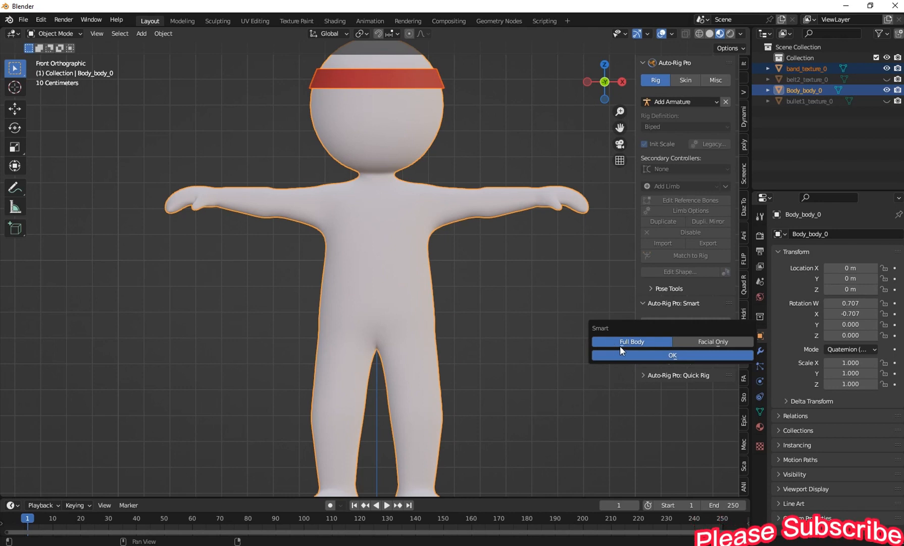
left_click(658, 355)
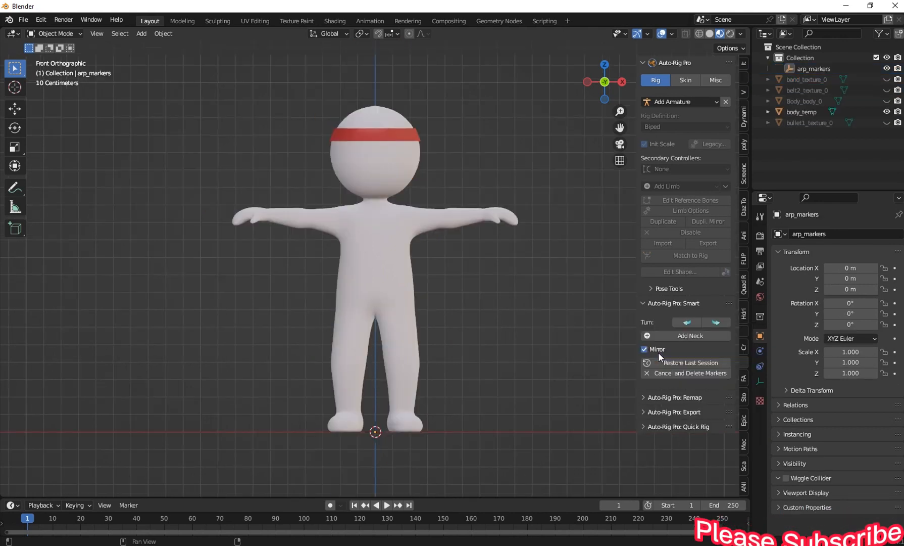
Step: Place the neck marker at the base of the head and the chin marker on the lower head
scroll(417, 262, "up", 3)
scroll(418, 263, "up", 3)
middle_click_drag(417, 262, 442, 437, "shift")
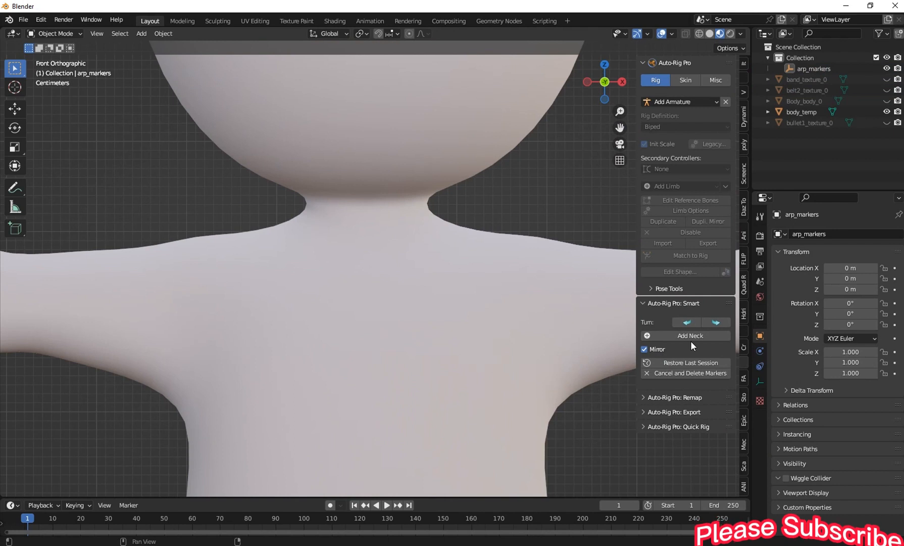
left_click(690, 337)
left_click(557, 205)
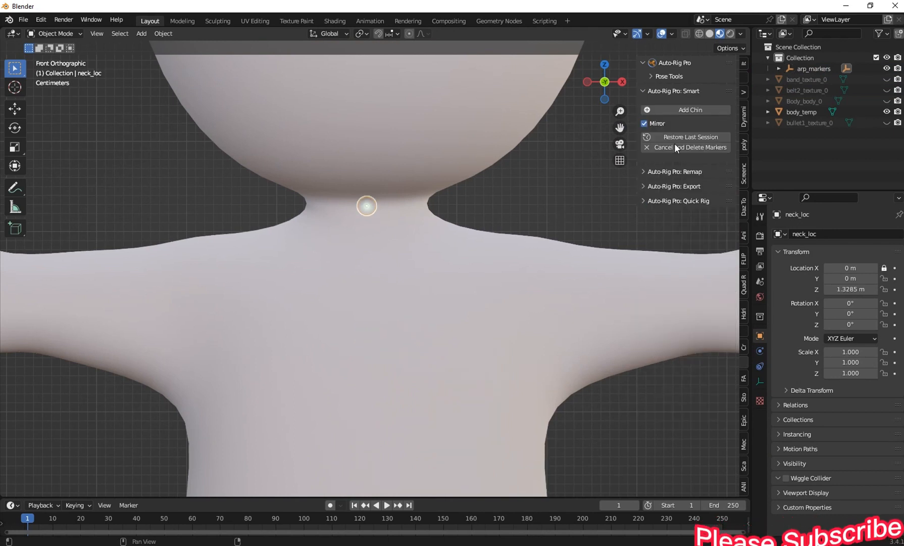
left_click(689, 108)
left_click(563, 161)
Step: Place the mirrored shoulder markers where the arms join the torso
scroll(563, 161, "down", 4)
middle_click_drag(572, 214, 497, 189, "shift")
scroll(498, 189, "up", 3)
left_click(688, 108)
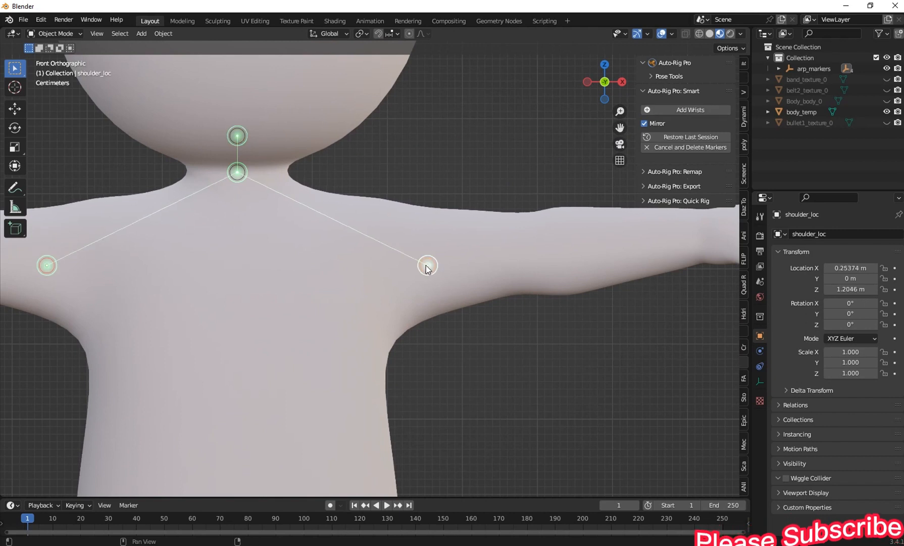
left_click(404, 263)
Step: Place the mirrored wrist markers where the forearms meet the hands
scroll(500, 259, "down", 3)
scroll(509, 238, "up", 5)
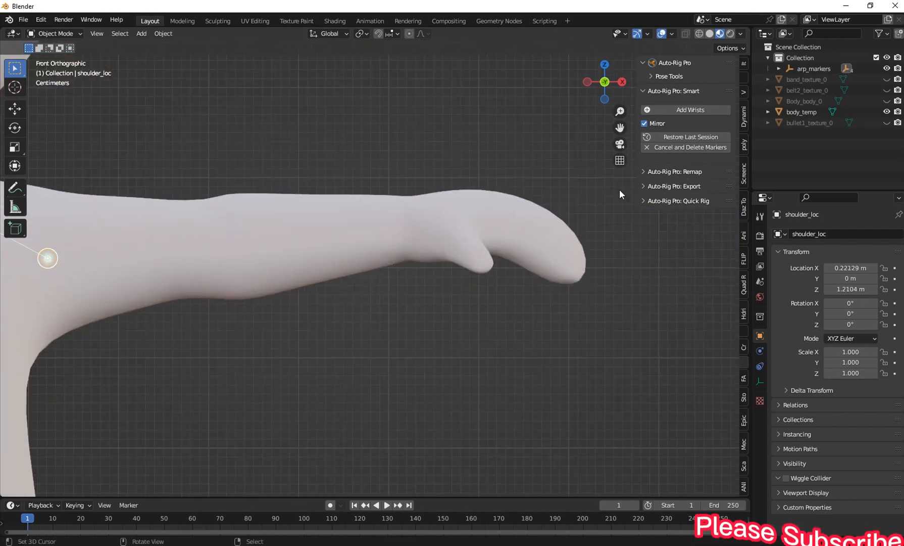
left_click(688, 109)
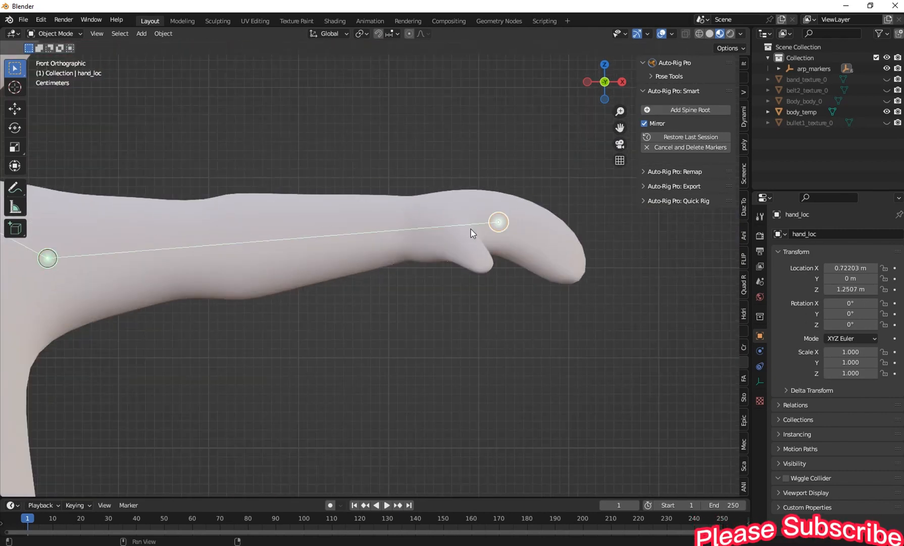
left_click(410, 232)
Step: Place the spine root marker just above the crotch and the mirrored ankle markers above the feet
scroll(294, 315, "down", 1)
left_click(712, 110)
left_click(323, 311)
scroll(333, 328, "down", 3)
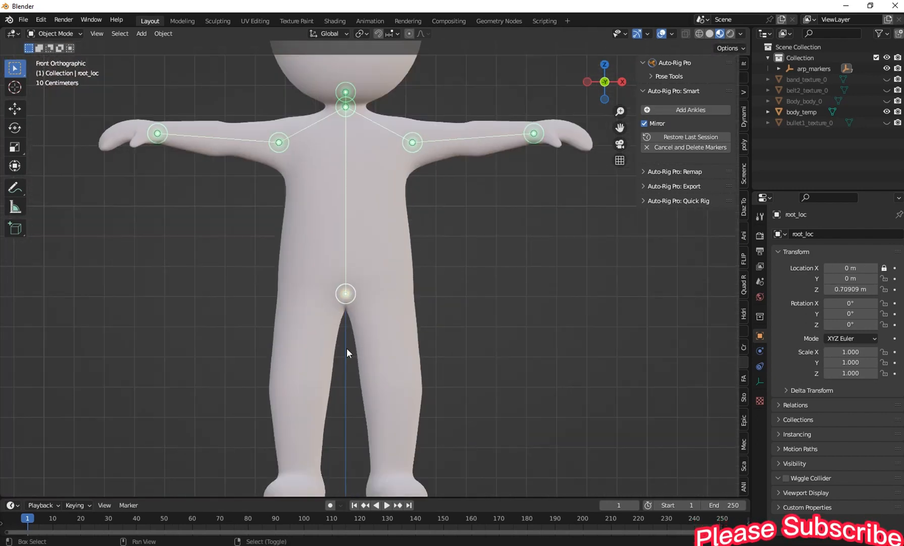
scroll(346, 346, "up", 5)
left_click(680, 109)
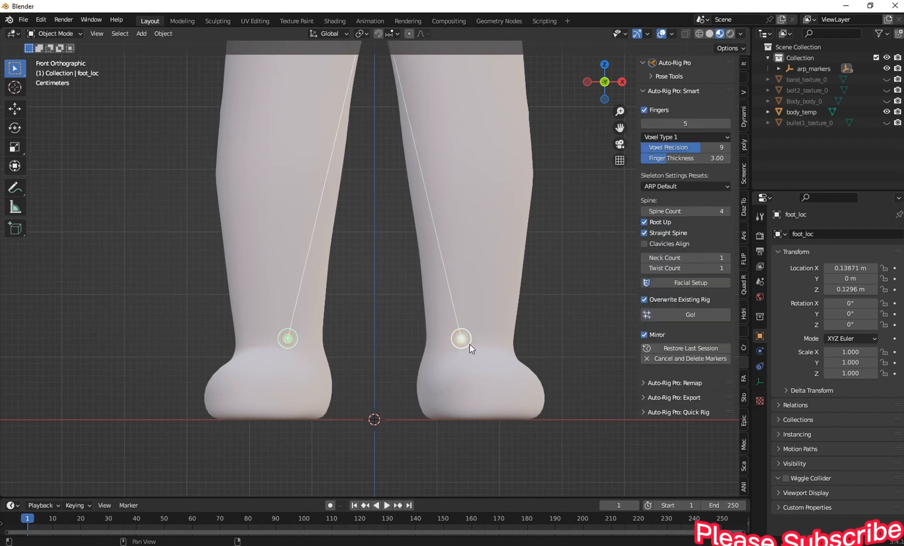
left_click(481, 347)
Step: Set the Smart rig's spine count to 3 and its finger count to 2
scroll(461, 262, "down", 3)
middle_click_drag(461, 259, 452, 325, "shift")
scroll(464, 308, "up", 1)
middle_click_drag(462, 231, 446, 398, "shift")
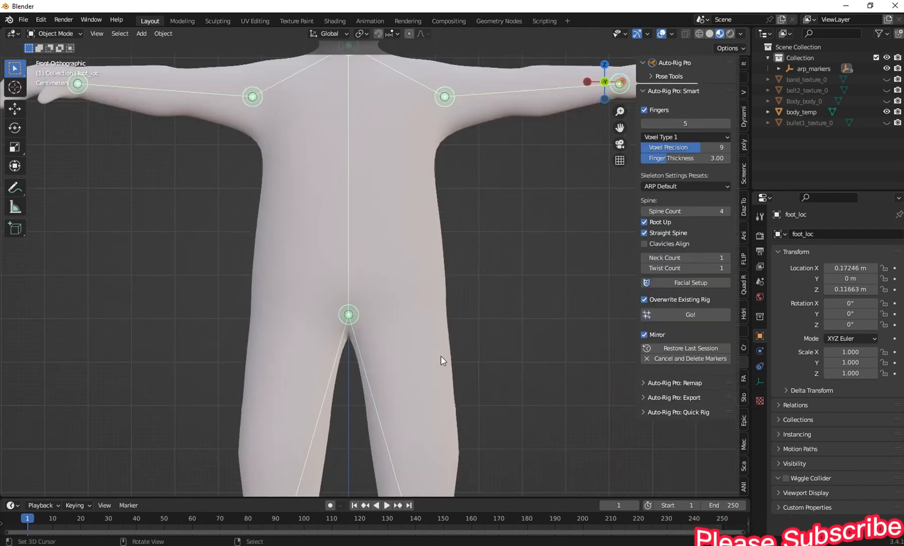
scroll(444, 303, "down", 2)
middle_click_drag(421, 159, 433, 218)
scroll(430, 186, "up", 3)
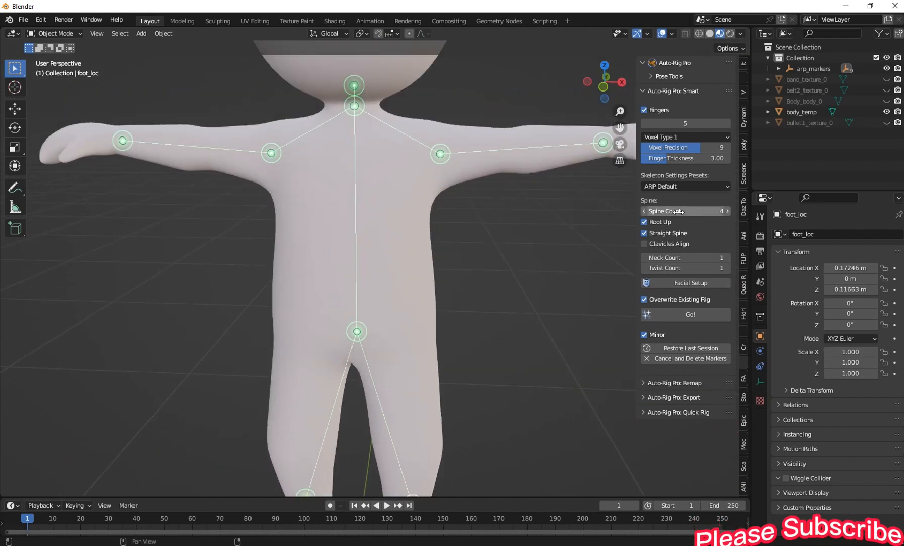
scroll(366, 208, "down", 2)
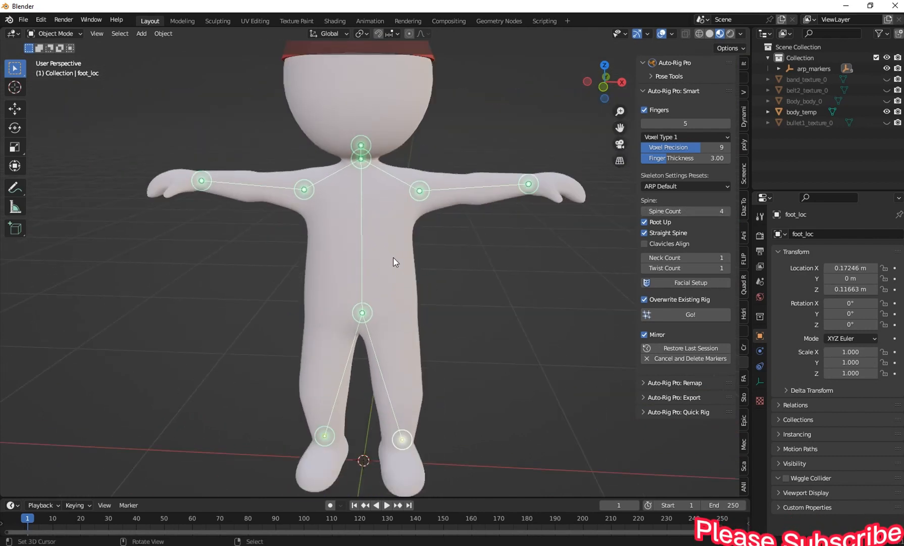
left_click(644, 212)
middle_click_drag(546, 217, 453, 272)
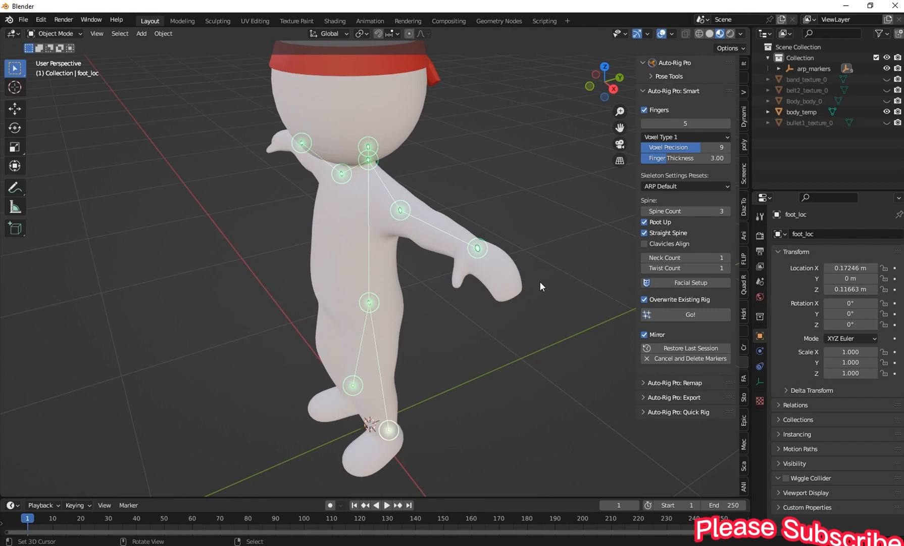
middle_click_drag(539, 282, 422, 263)
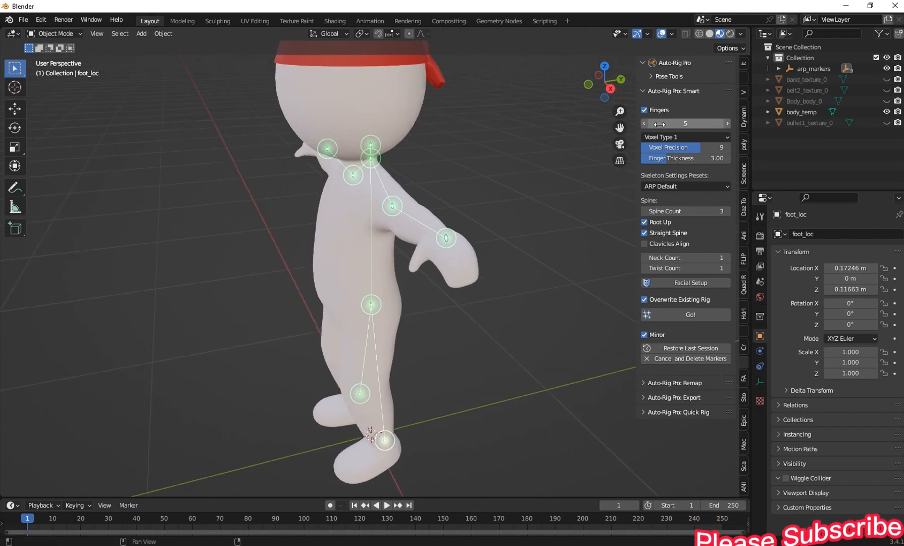
left_click(681, 123)
key("Return")
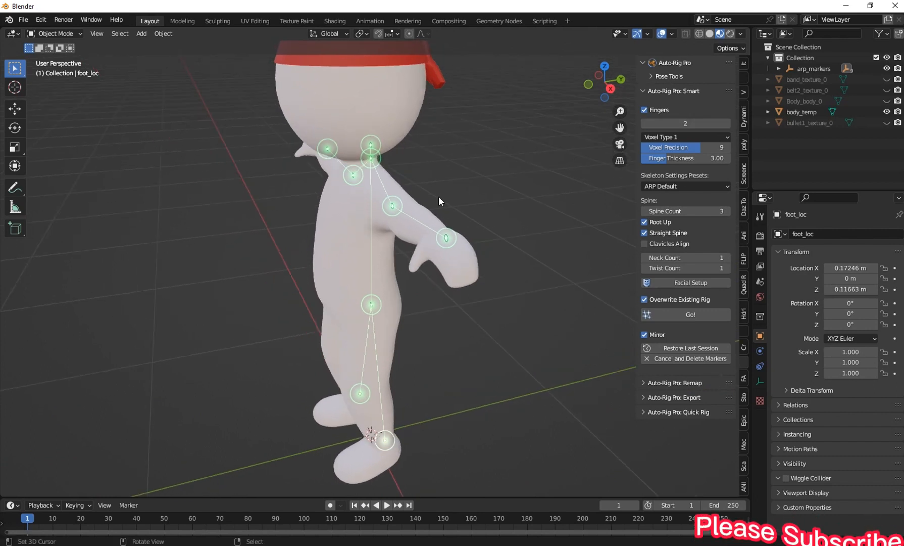
Step: Generate the Auto-Rig Pro reference bones from the placed markers
middle_click_drag(466, 193, 528, 205)
middle_click_drag(501, 265, 502, 221, "shift")
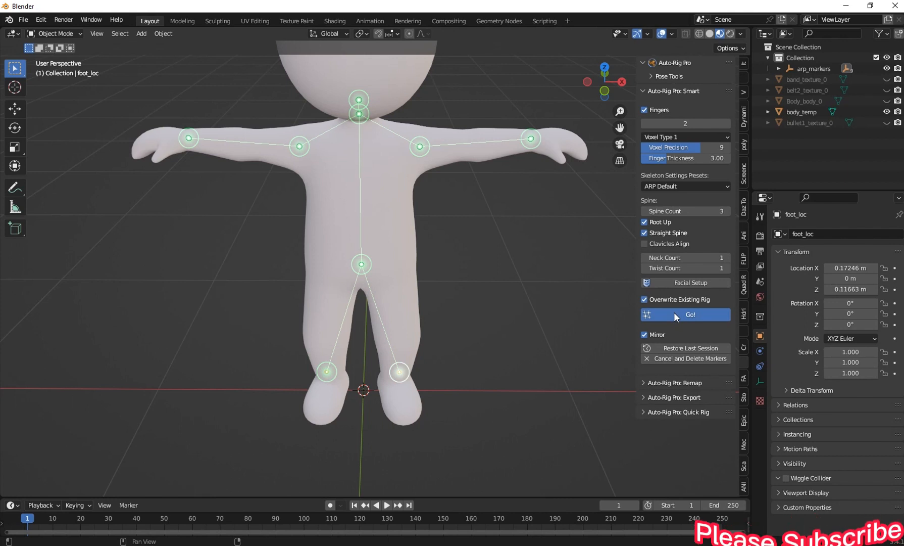
middle_click_drag(497, 256, 466, 167)
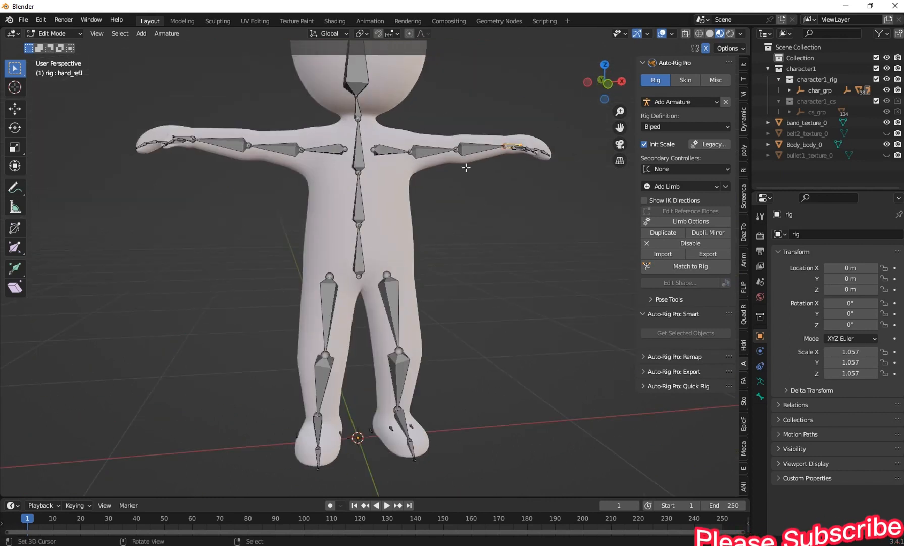
Step: In side view, move the head reference bone about 0.054 m forward along Y to centre it in the head
scroll(466, 167, "up", 3)
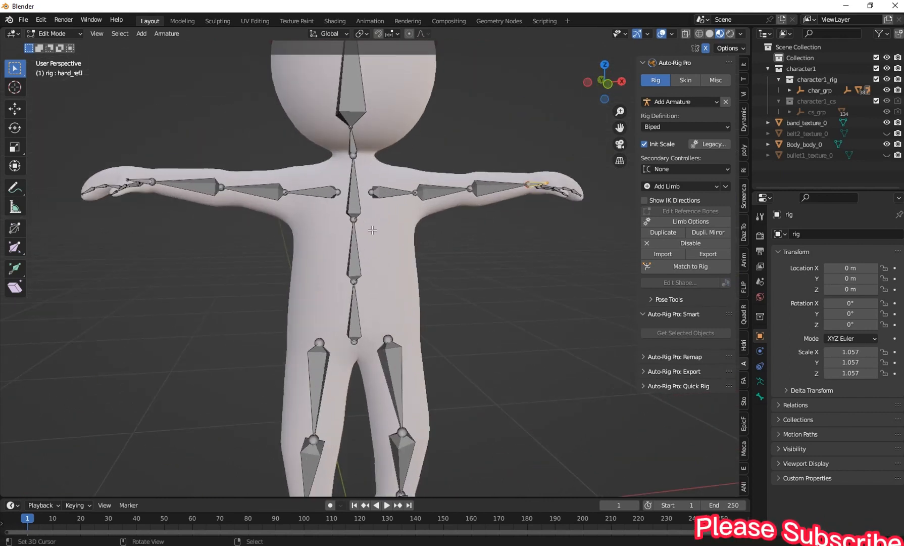
middle_click_drag(511, 176, 363, 210)
scroll(363, 210, "up", 4)
middle_click_drag(363, 74, 372, 273, "shift")
scroll(371, 272, "down", 4)
right_click(398, 189)
middle_click_drag(398, 189, 380, 178, "shift")
key("g")
key("y")
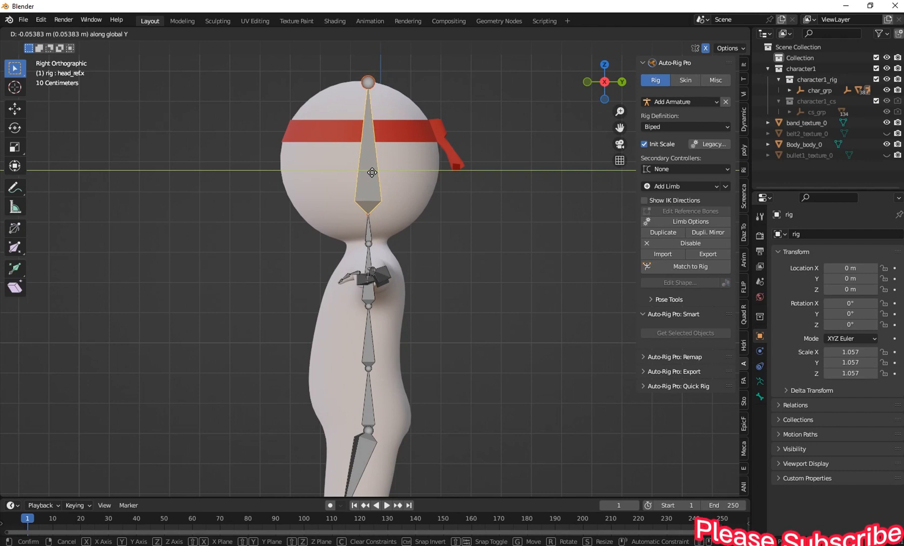
left_click(372, 172)
middle_click_drag(361, 180, 358, 181)
key("KP_1")
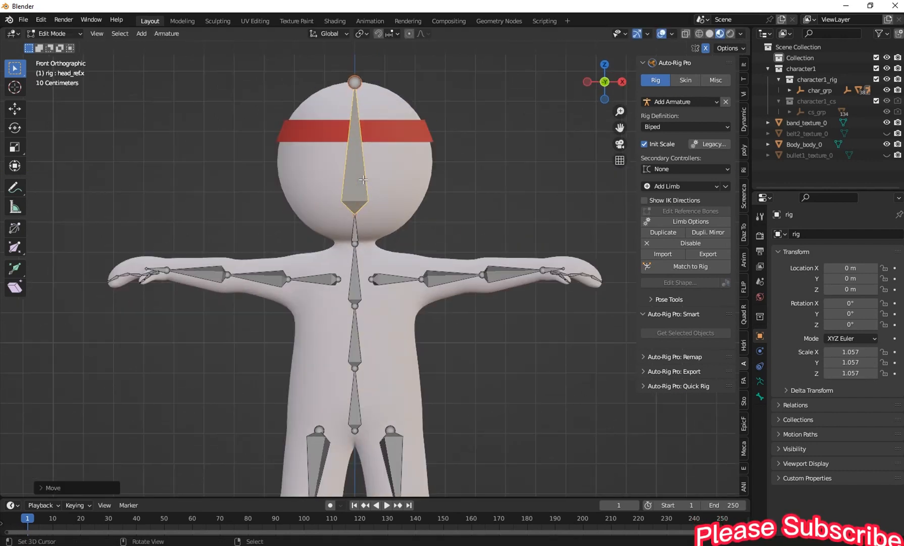
Step: In front view, lower the joint between the neck and head bones about 0.08 m along Z
scroll(359, 182, "up", 4)
scroll(359, 182, "up", 2)
middle_click_drag(452, 159, 365, 163)
key("KP_1")
scroll(364, 163, "up", 1)
scroll(356, 158, "down", 1)
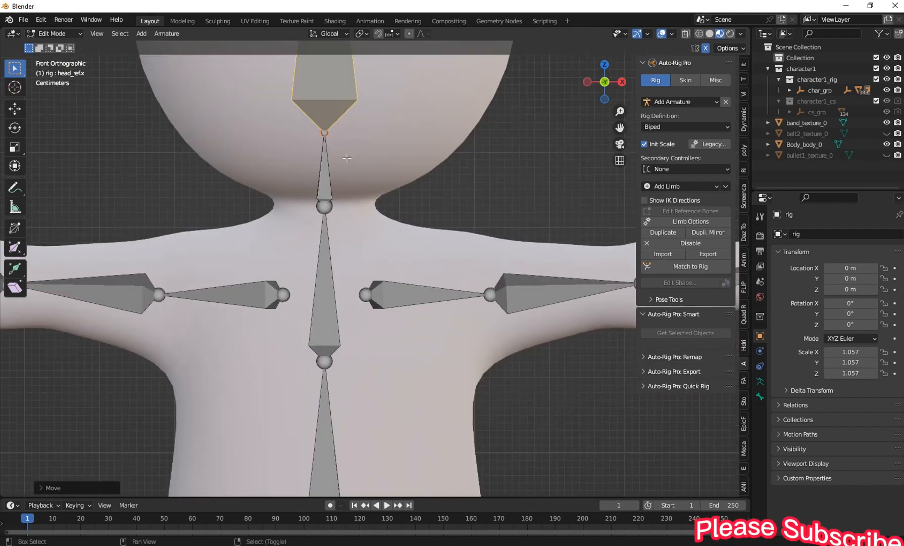
left_click(326, 143)
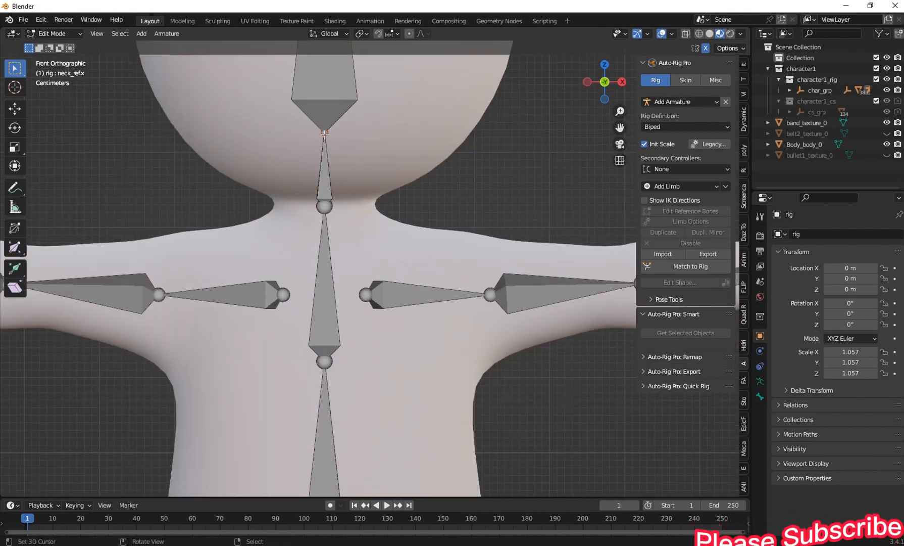
key("g")
key("z")
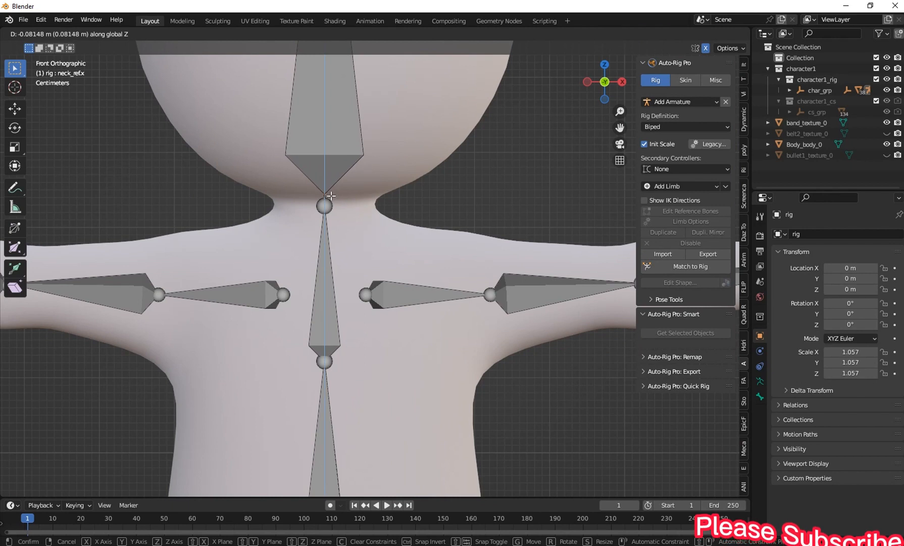
left_click(331, 195)
Step: Lower the joint between the upper spine and neck bones about 0.014 m along Z
left_click(327, 208)
key("g")
key("z")
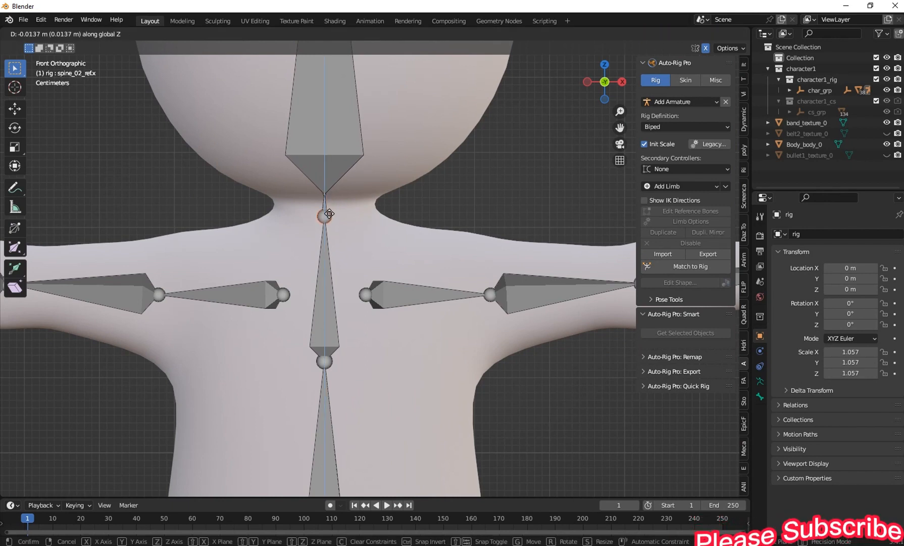
left_click(329, 215)
Step: Fine-tune the heights of the neck bone's upper and lower joints along Z
left_click(328, 193)
key("g")
key("z")
left_click(328, 192)
left_click(326, 218)
key("g")
key("z")
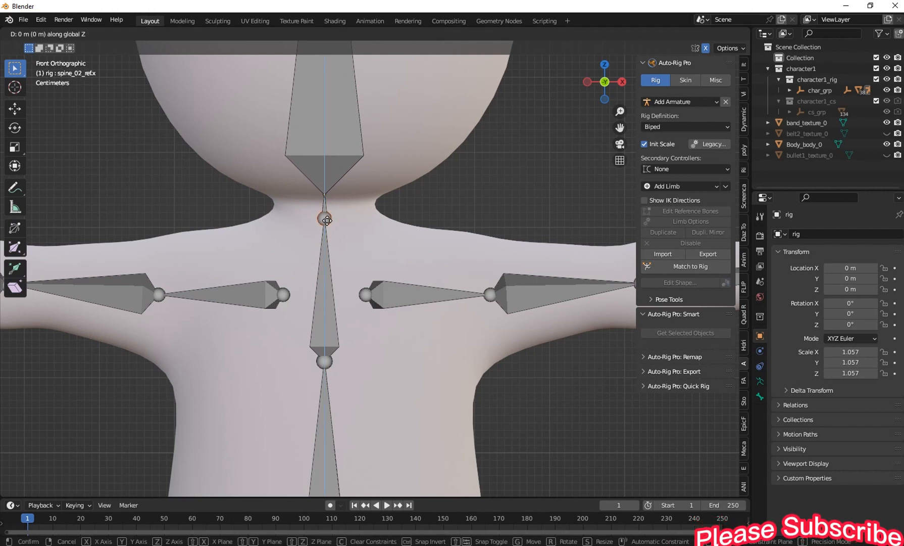
left_click(327, 220)
Step: Raise the joint at the base of the left index finger about 0.015 m along Z
scroll(328, 220, "down", 6)
mouse_move(327, 220)
middle_mouse_down()
mouse_move(303, 219)
mouse_move(403, 196)
mouse_move(288, 224)
mouse_move(307, 212)
mouse_move(315, 225)
mouse_move(323, 203)
middle_mouse_up()
scroll(280, 218, "up", 5)
left_click(335, 168)
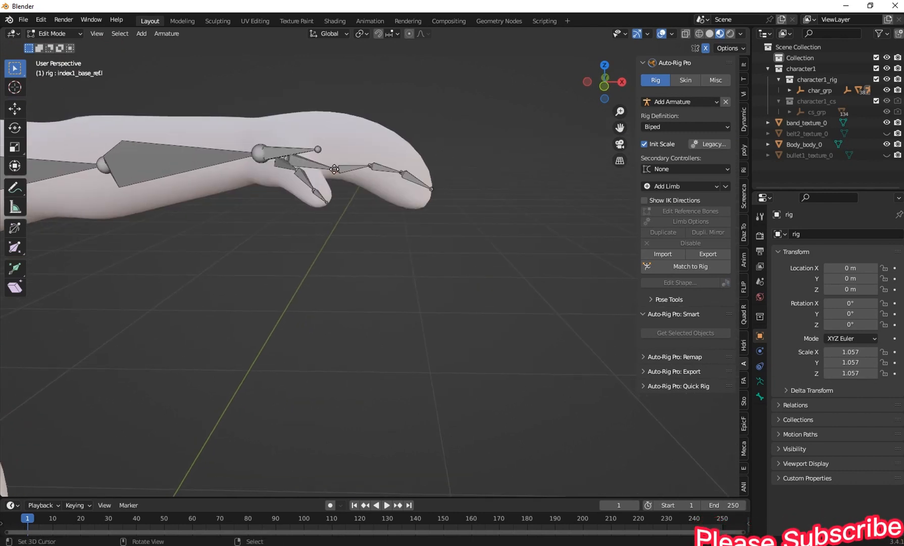
key("g")
key("z")
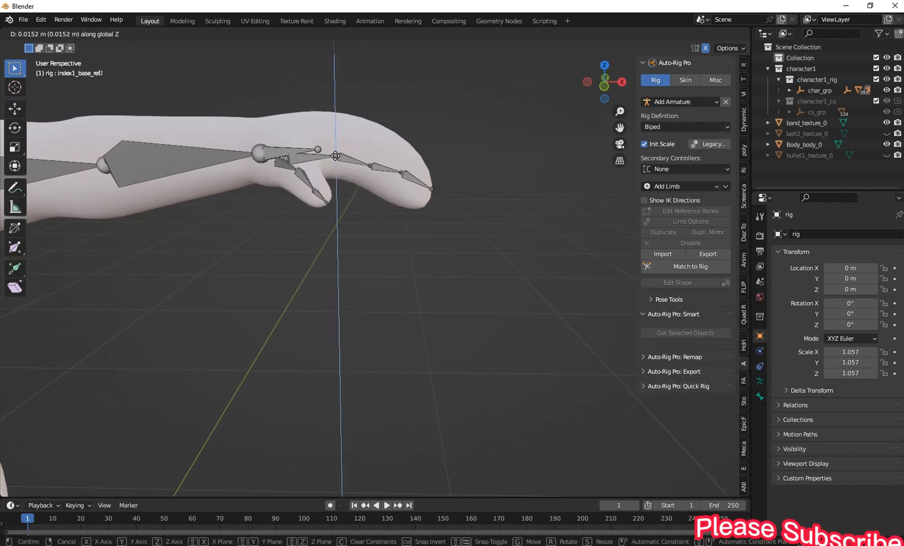
left_click(336, 156)
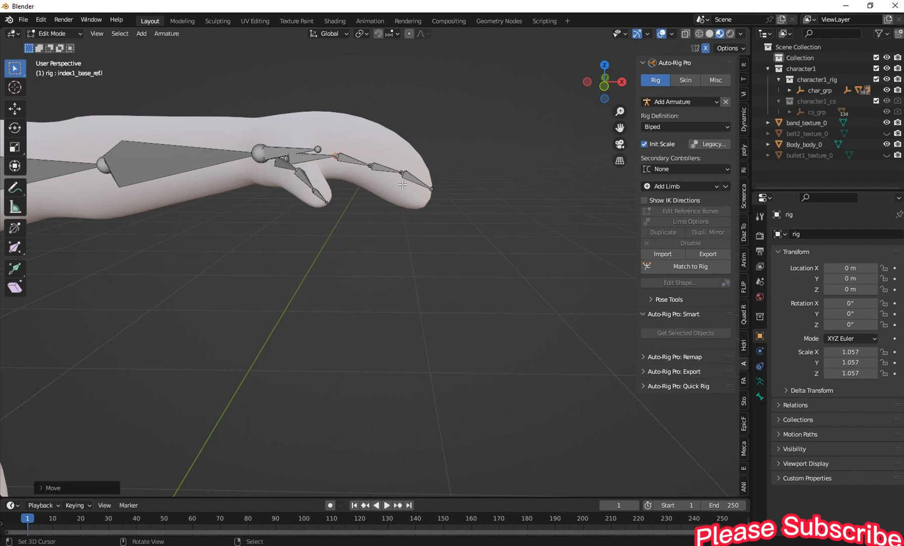
left_click(429, 185)
Step: In right side view, shift the left ankle joint slightly back along Y and lower it a little along Z
scroll(316, 202, "down", 5)
middle_click_drag(317, 203, 318, 265)
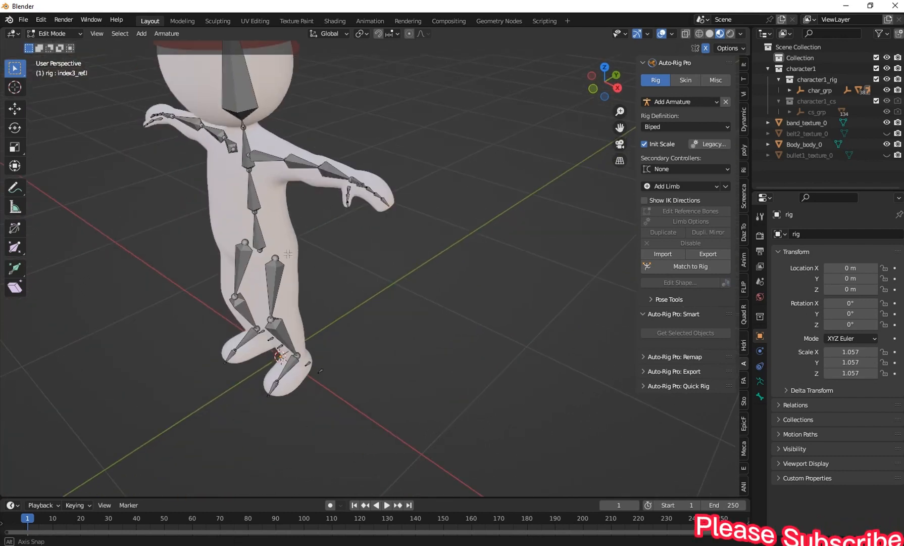
key("KP_3")
scroll(307, 64, "up", 4)
middle_click_drag(307, 65, 309, 14, "shift")
left_click(366, 333)
key("g")
key("y")
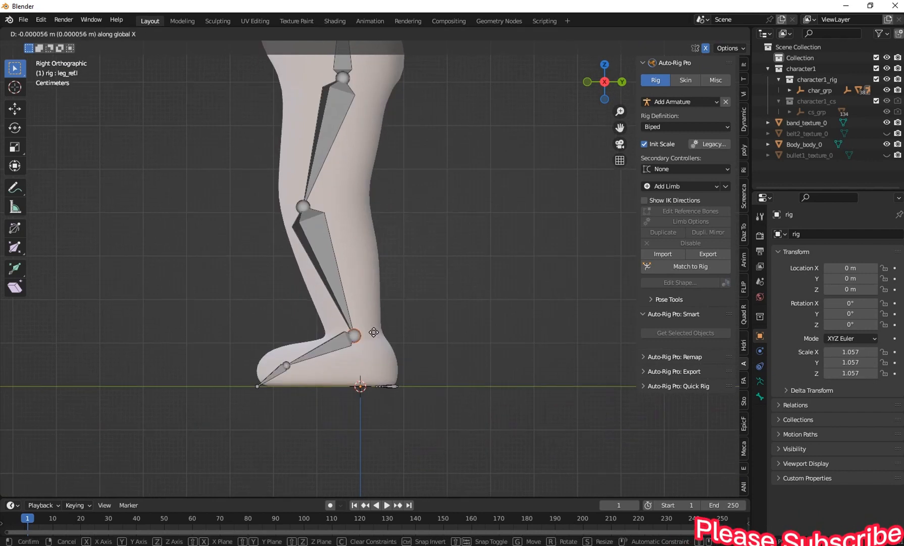
left_click(372, 334)
key("g")
key("z")
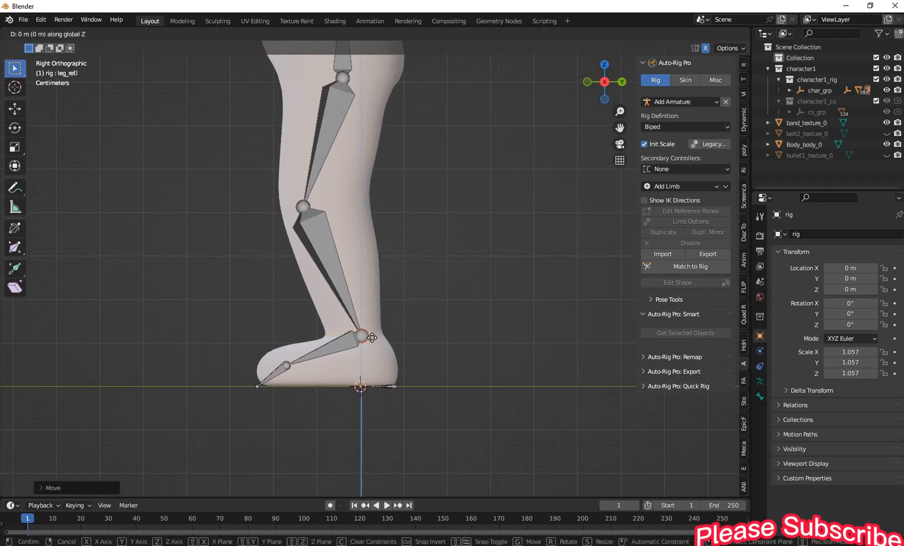
left_click(376, 346)
Step: Generate the control rig from the fitted reference bones with Match to Rig
scroll(375, 344, "down", 3)
middle_click_drag(326, 299, 427, 315)
scroll(424, 313, "down", 3)
middle_click_drag(328, 230, 399, 323, "shift")
scroll(397, 321, "up", 1)
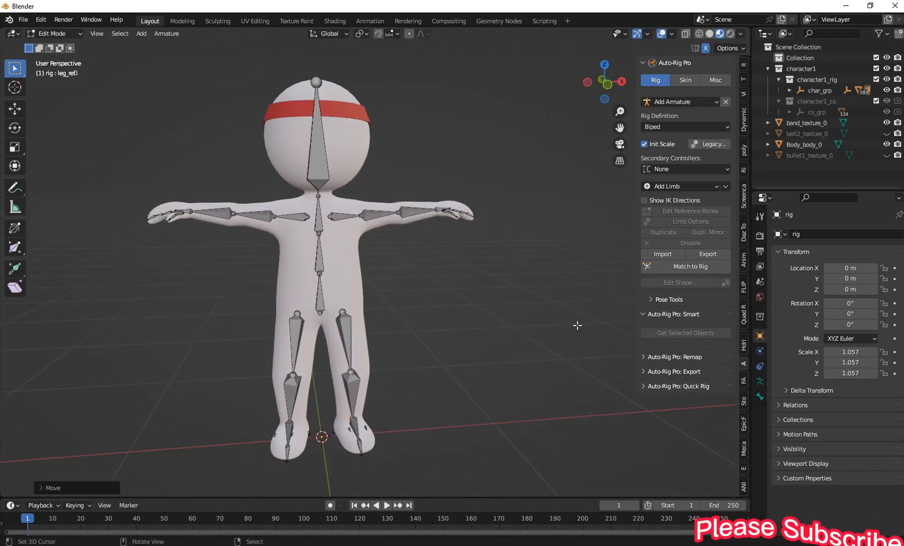
left_click(688, 268)
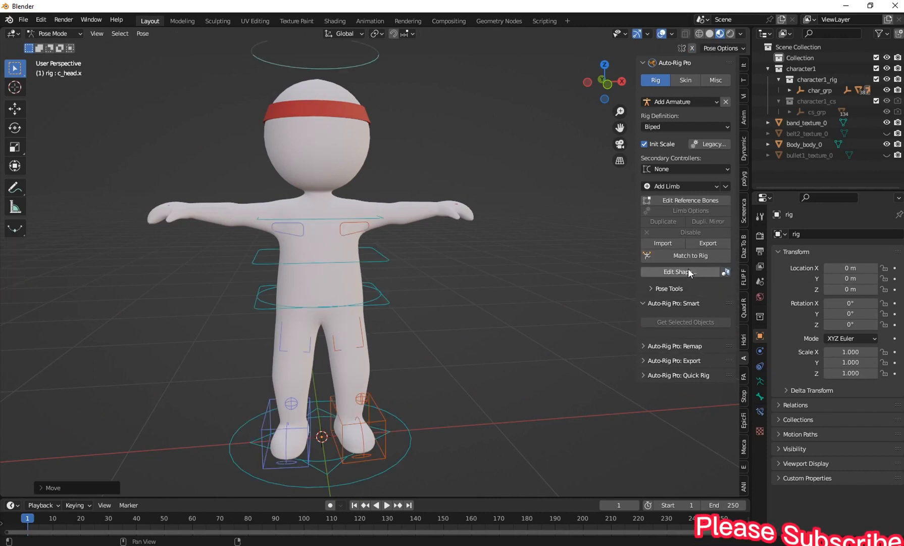
Step: Turn on In Front in the rig's viewport display settings
scroll(511, 274, "down", 2)
middle_click_drag(419, 266, 350, 299)
scroll(336, 256, "up", 2)
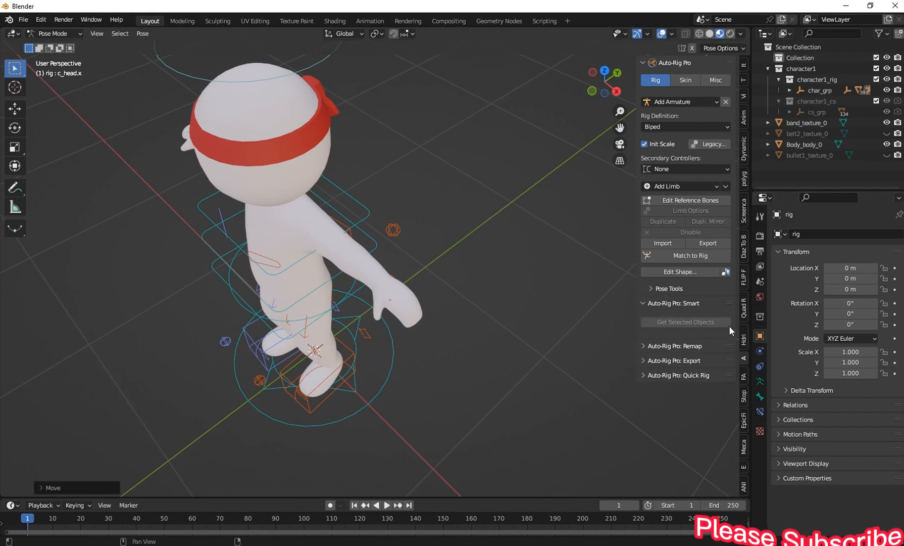
left_click(829, 462)
left_click(828, 504)
Step: Edit the left hand IK controller's shape, scale it up about 1.7 times, and apply it
scroll(414, 308, "up", 2)
middle_click_drag(422, 309, 443, 230)
right_click(458, 233)
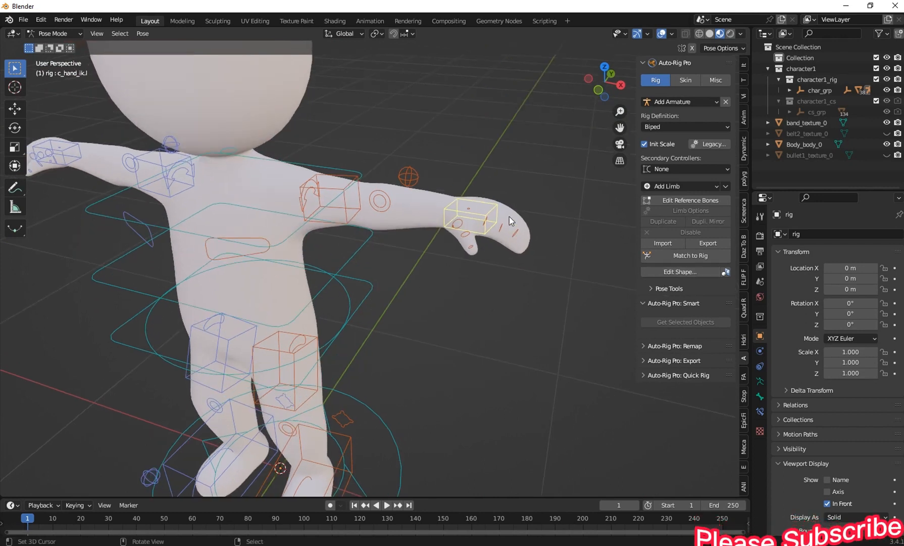
left_click(661, 273)
key("s")
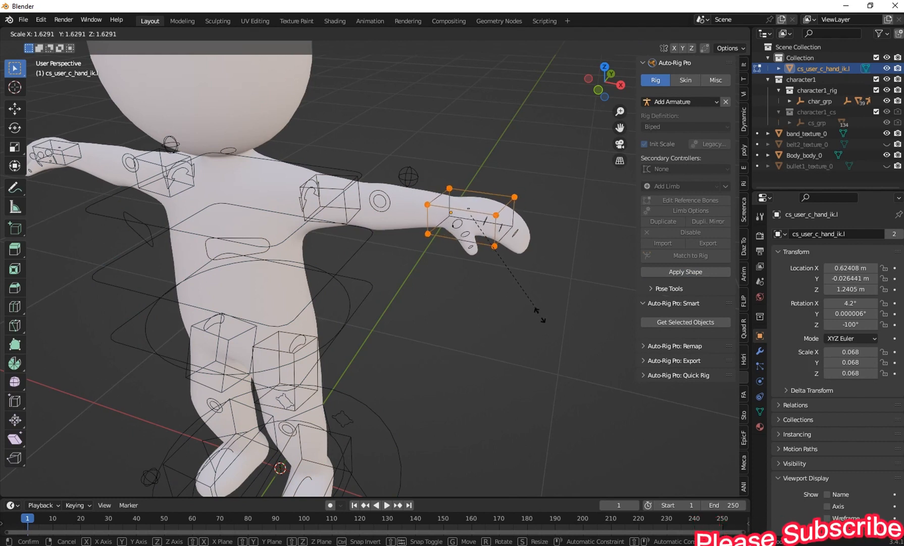
left_click(540, 320)
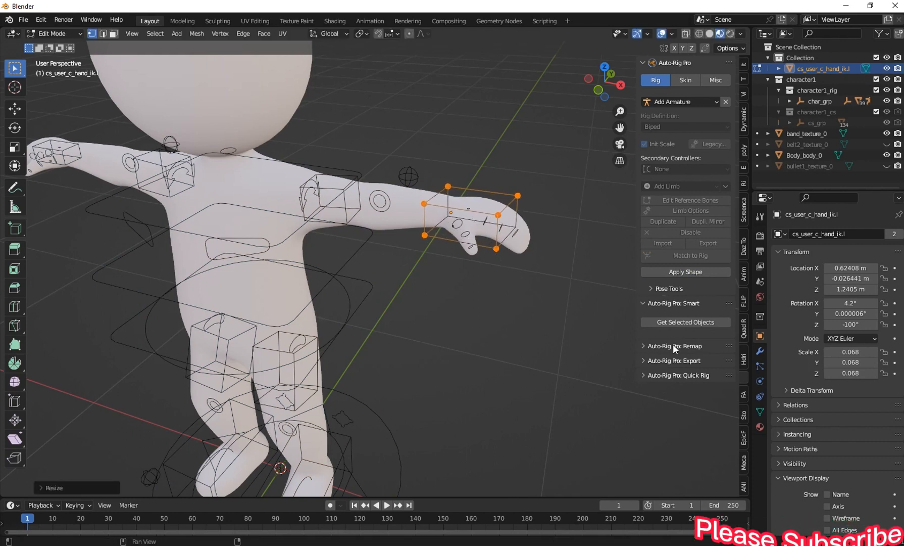
left_click(684, 273)
Step: Enlarge the right hand IK controller's custom shape and apply it
scroll(188, 231, "up", 2)
left_click(166, 186)
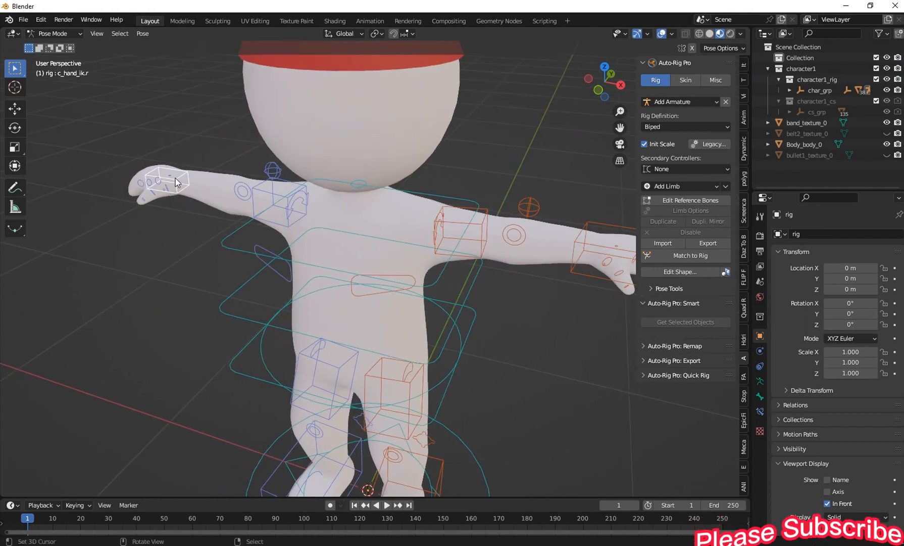
left_click(680, 270)
key("s")
left_click(317, 370)
left_click(676, 273)
Step: Enlarge the left upper arm IK controller's custom shape and apply it
middle_click_drag(629, 277, 480, 180)
left_click(487, 183)
left_click(680, 271)
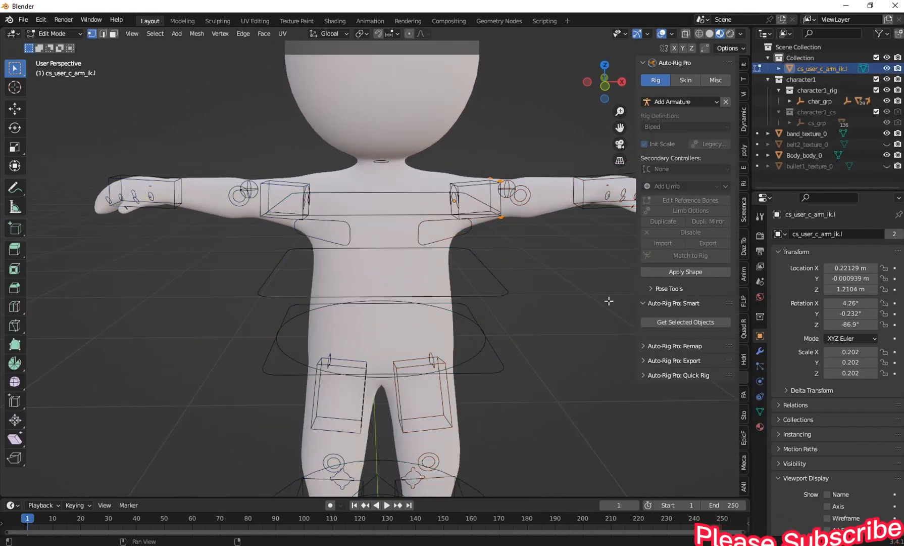
key("s")
left_click(560, 349)
left_click(697, 275)
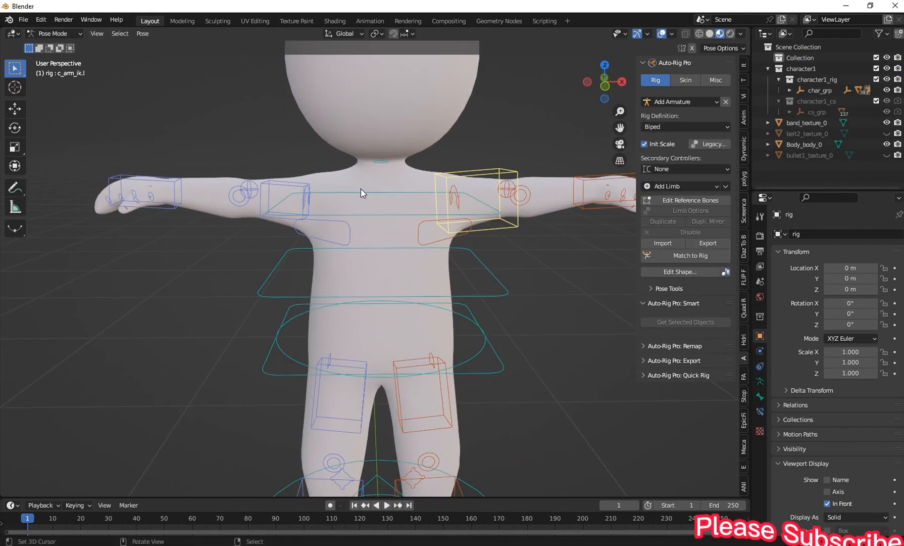
Step: Scale the right upper arm IK controller's shape up about 1.7 times and apply it
left_click(292, 182)
left_click(677, 271)
key("s")
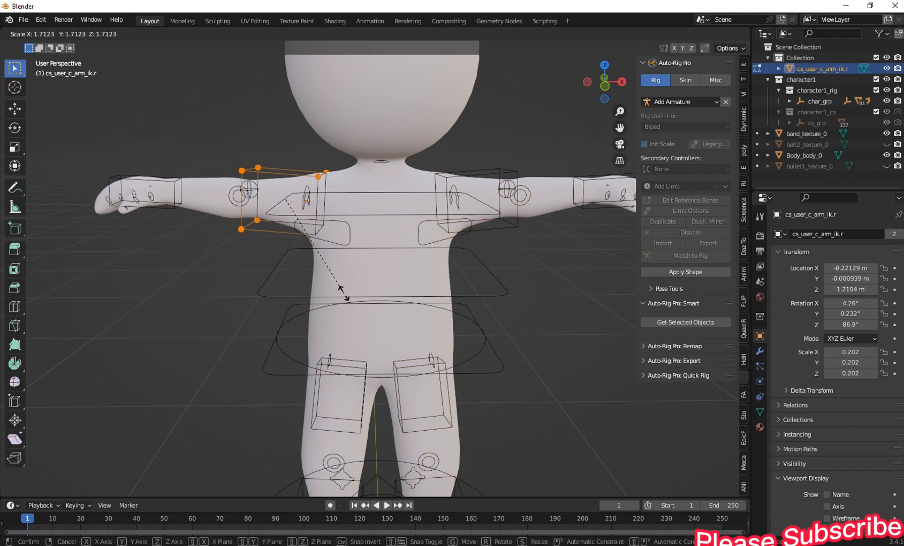
left_click(347, 299)
left_click(647, 272)
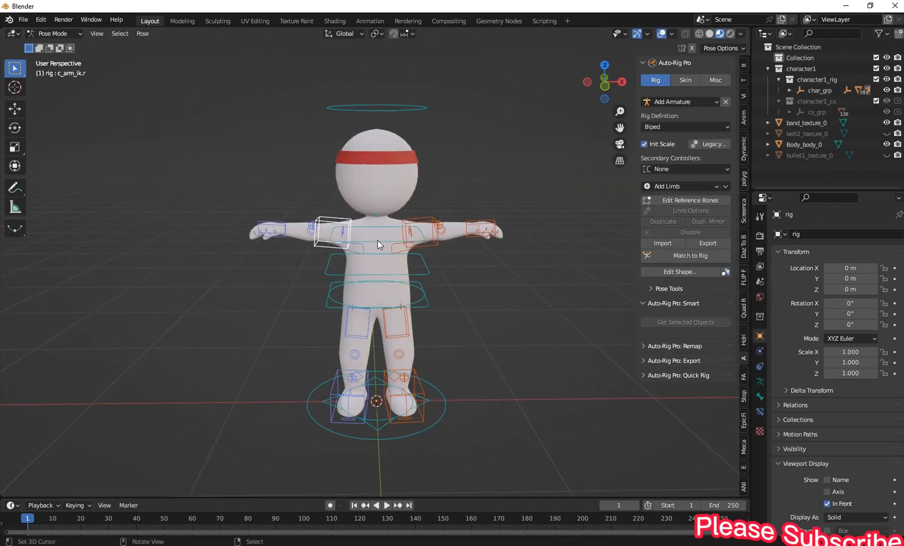
Step: Enlarge the neck controller's shape until it is wider than the neck, and apply it
scroll(460, 220, "up", 3)
left_click(714, 274)
key("s")
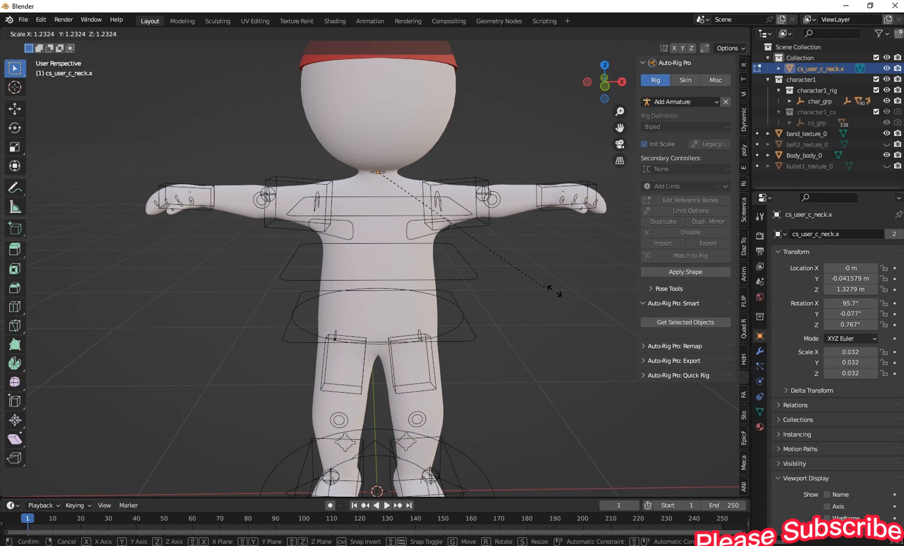
left_click(438, 387)
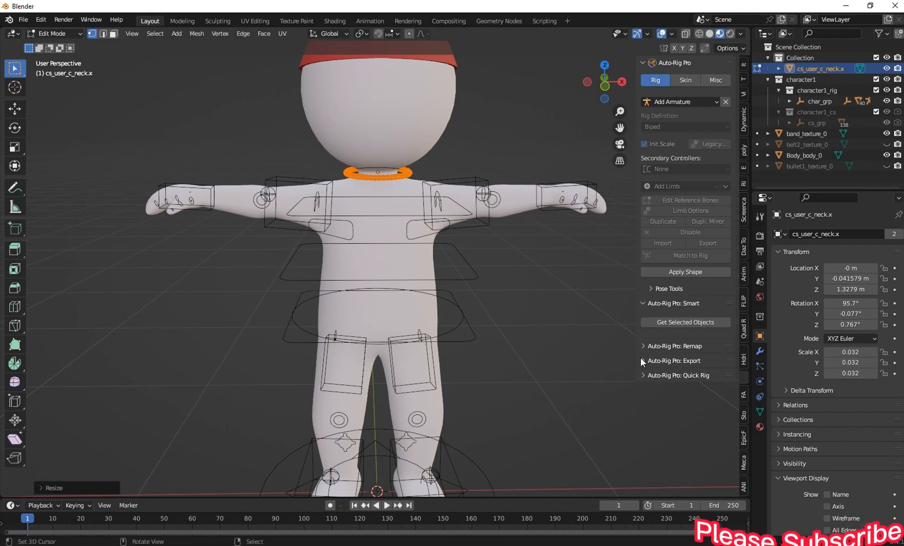
left_click(700, 274)
Step: Scale the left leg pole controller's shape up about 2.5 times and apply it
middle_click_drag(384, 275, 319, 314)
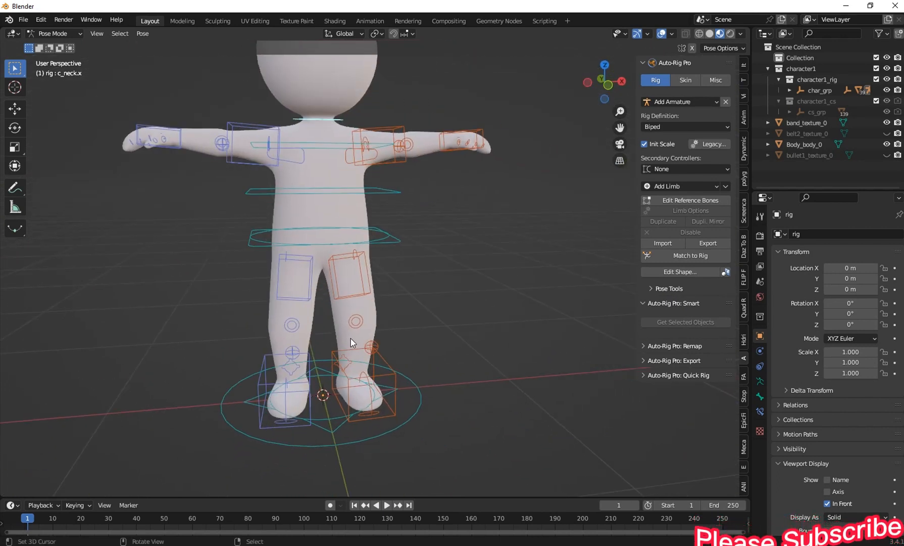
left_click(654, 271)
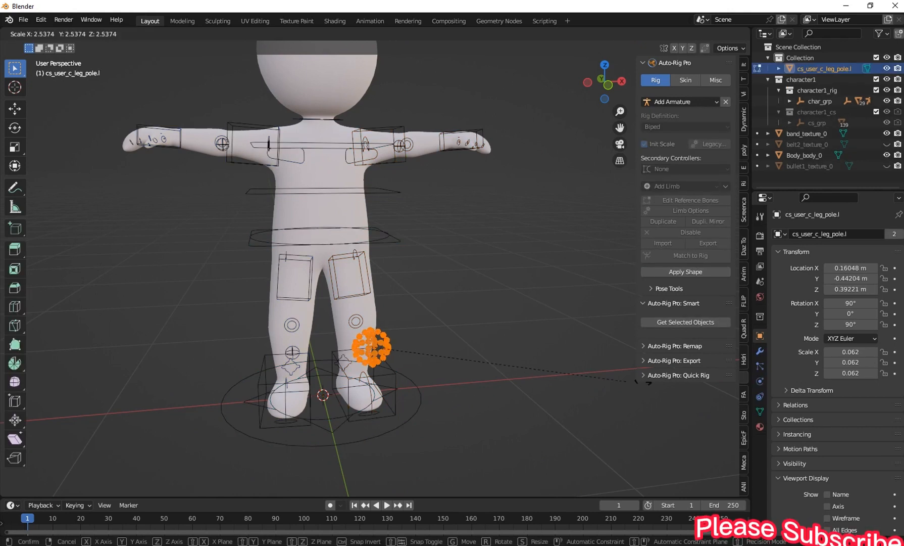
left_click(691, 272)
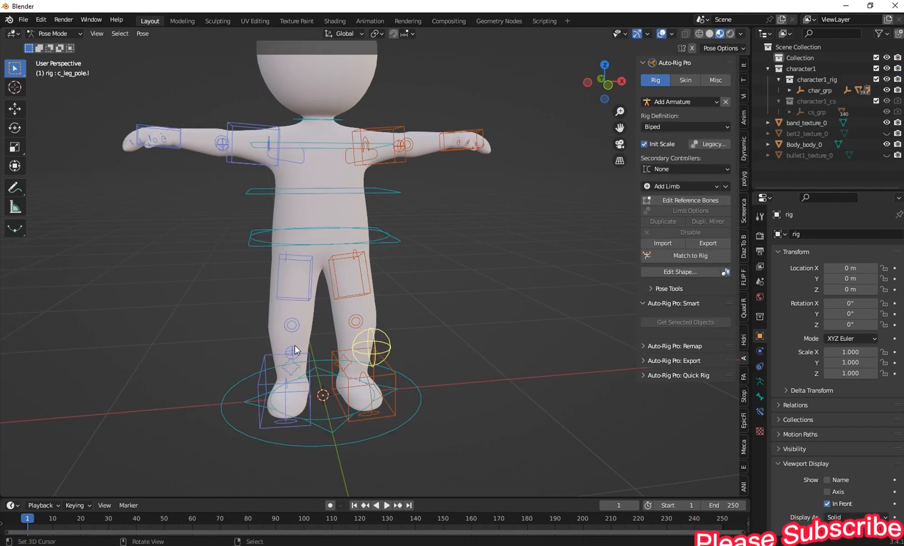
Step: Scale the right leg pole controller's shape up about 2.8 times and apply it
left_click(675, 272)
key("s")
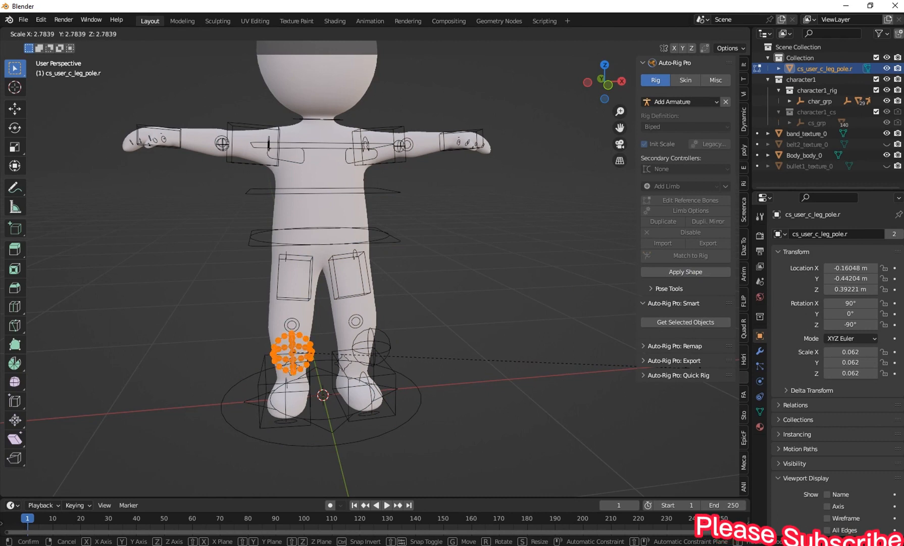
left_click(782, 285)
left_click(699, 271)
Step: Enlarge the left arm pole controller's shape behind the body and apply it
middle_click_drag(333, 316, 449, 229)
left_click(695, 274)
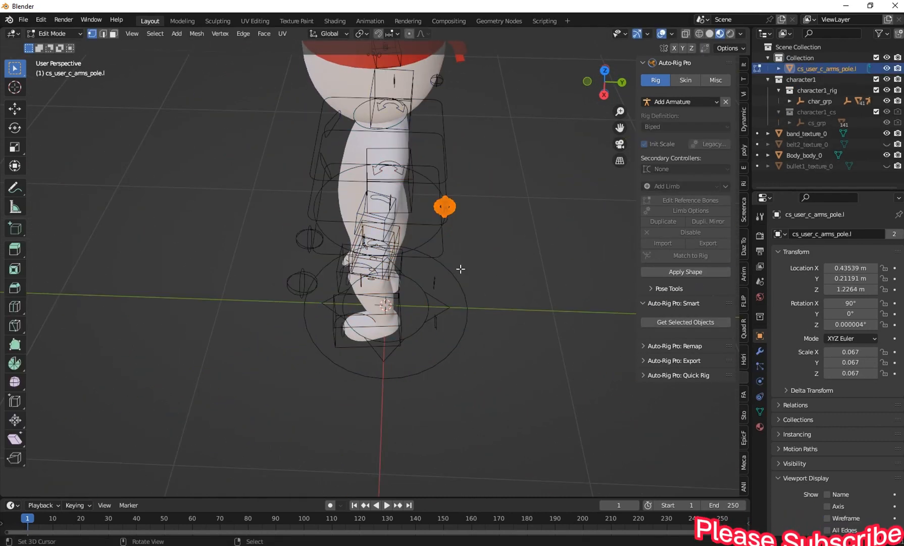
key("s")
left_click(527, 317)
left_click(673, 271)
Step: Enlarge the right arm pole controller's shape behind the body and apply it
middle_click_drag(528, 244, 452, 229)
left_click(410, 198)
left_click(657, 272)
key("s")
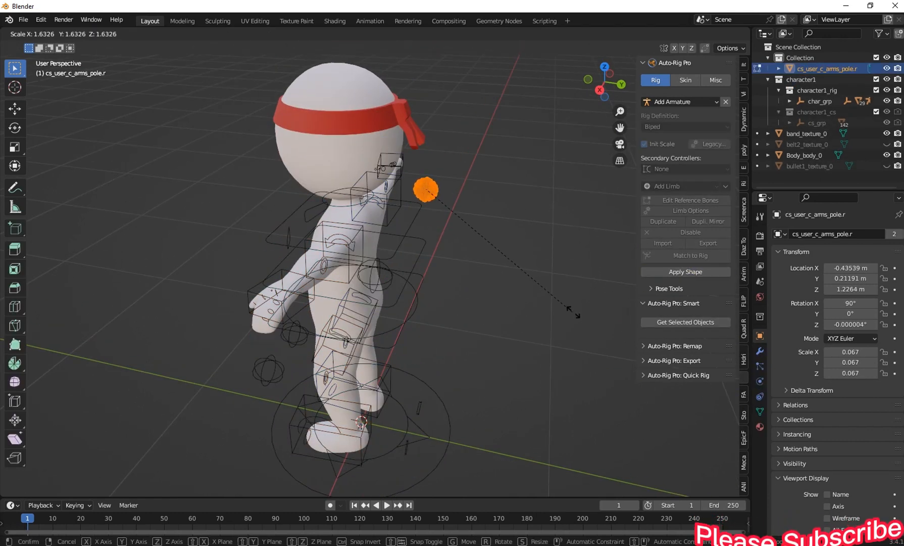
left_click(604, 325)
left_click(700, 271)
Step: Switch to Object Mode and select the body mesh, the headband and the rig together
middle_click_drag(372, 247, 481, 251)
scroll(469, 232, "up", 3)
middle_click_drag(461, 220, 403, 268)
left_click(51, 34)
left_click(49, 30)
key("a")
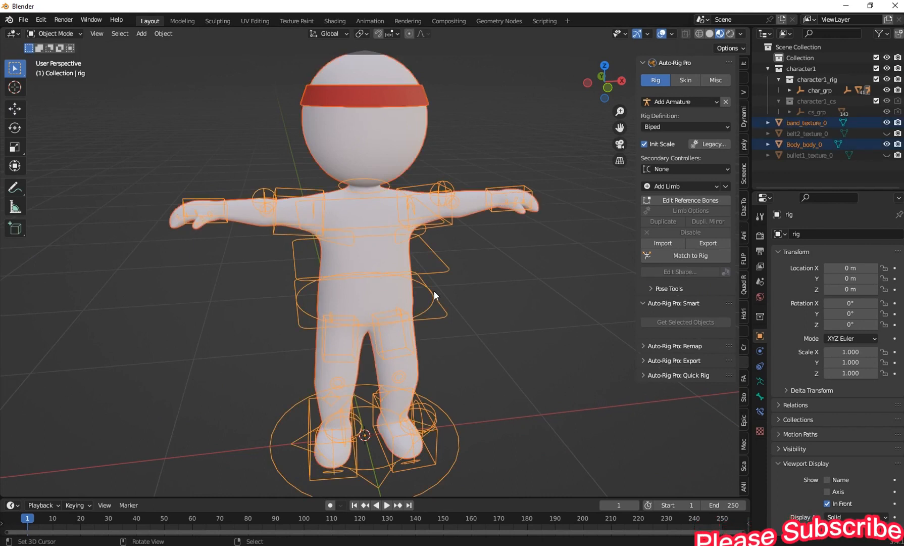
key("alt+a")
key("a")
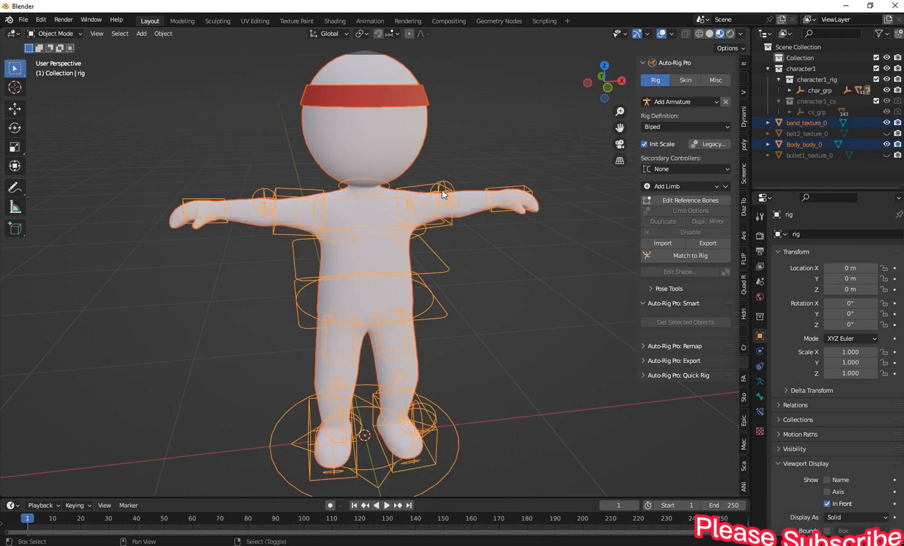
key("g")
right_click(366, 236)
Step: Bind the selected meshes to the rig with Auto-Rig Pro skinning, using the Heat Maps engine
middle_click_drag(535, 147, 522, 143, "shift")
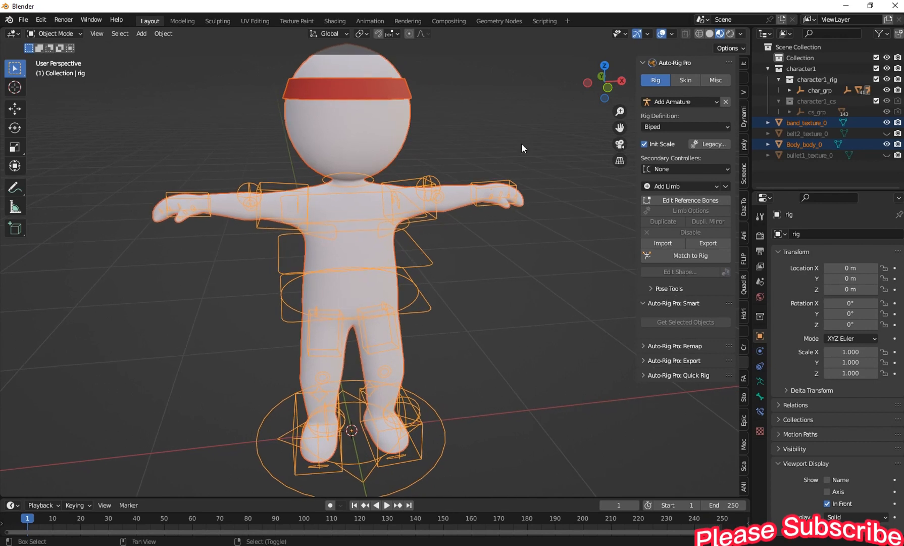
left_click(688, 81)
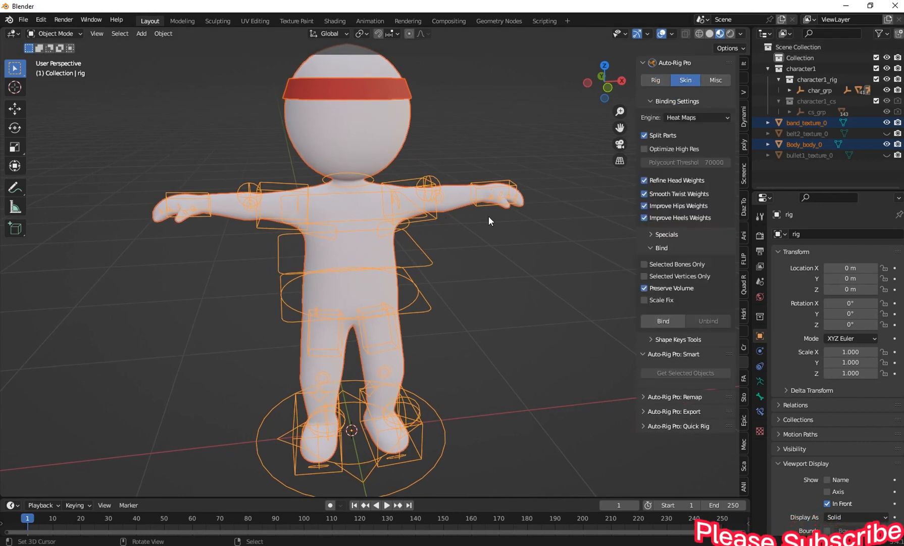
left_click(652, 316)
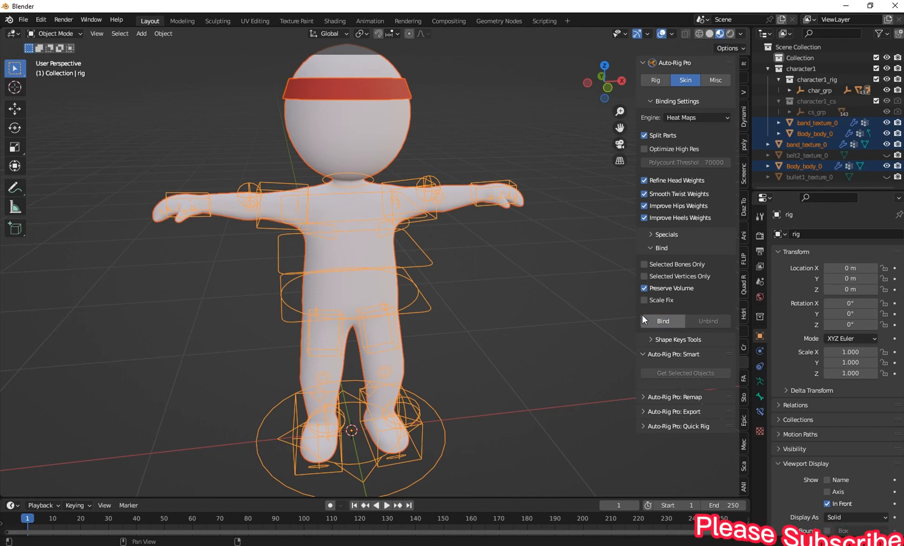
Step: Put the rig in Pose Mode and test the leg and body deformation by moving the left foot IK and waist controllers
left_click(413, 246)
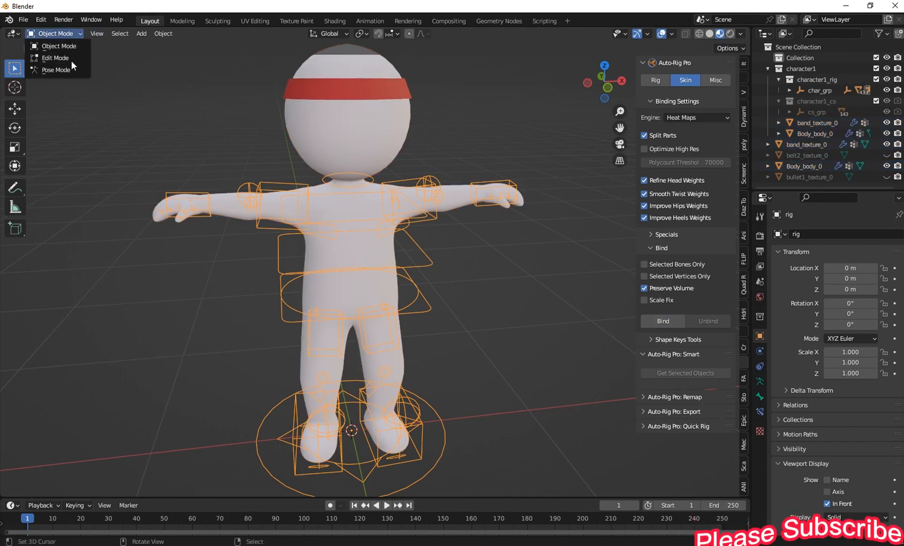
left_click(57, 70)
left_click(423, 448)
left_click_drag(421, 444, 406, 411)
middle_click_drag(406, 412, 375, 416)
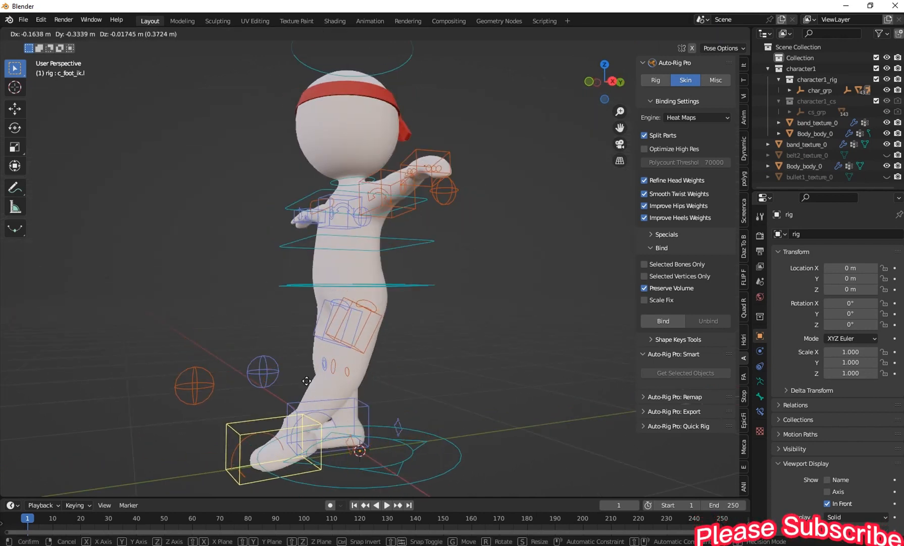
left_click_drag(439, 284, 391, 300)
Step: Move the left hand IK controller downward to test how the arm bends
middle_click_drag(391, 300, 501, 235)
left_click_drag(511, 205, 477, 289)
scroll(491, 243, "up", 6)
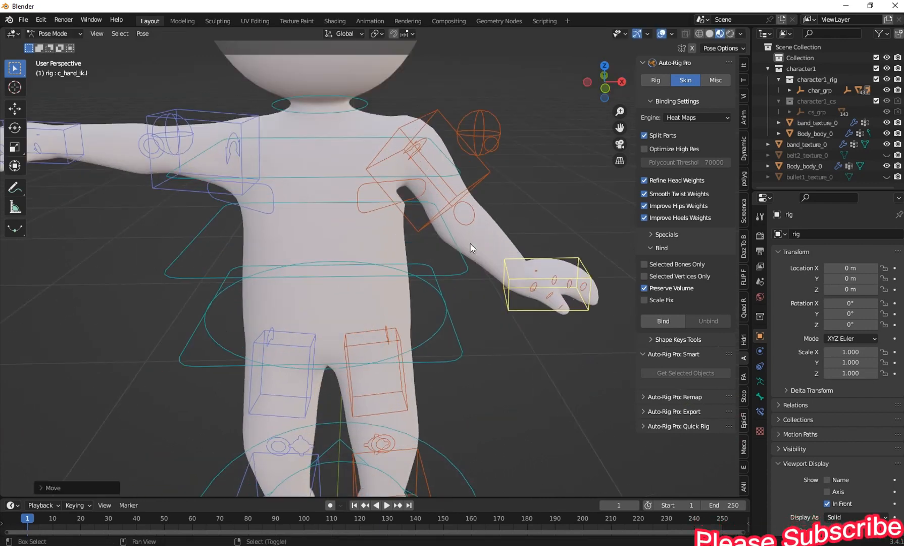
Step: Rotate the left shoulder controller to test the shoulder deformation
left_click(346, 190)
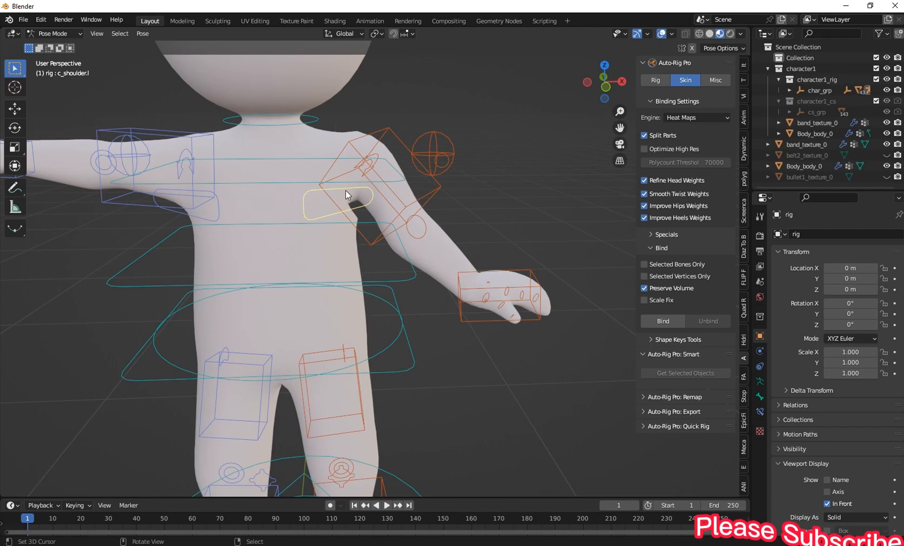
key("r")
left_click(427, 240)
Step: Rotate the left hand IK controller downward and lower it beside the body to test the wrist and armpit deformation
middle_click_drag(425, 246, 457, 260)
left_click(480, 269)
key("r")
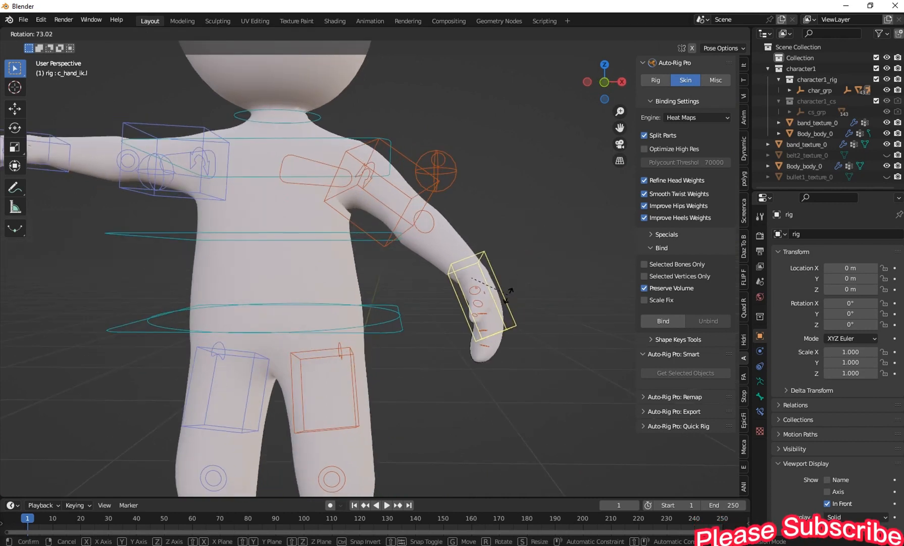
left_click(507, 292)
key("g")
left_click(487, 354)
scroll(432, 279, "up", 5)
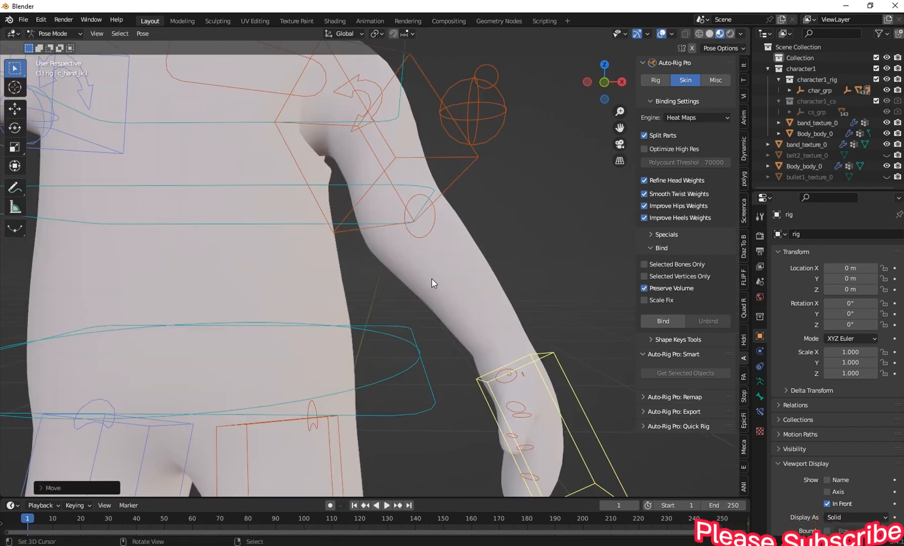
scroll(303, 177, "down", 2)
middle_click_drag(307, 174, 310, 206)
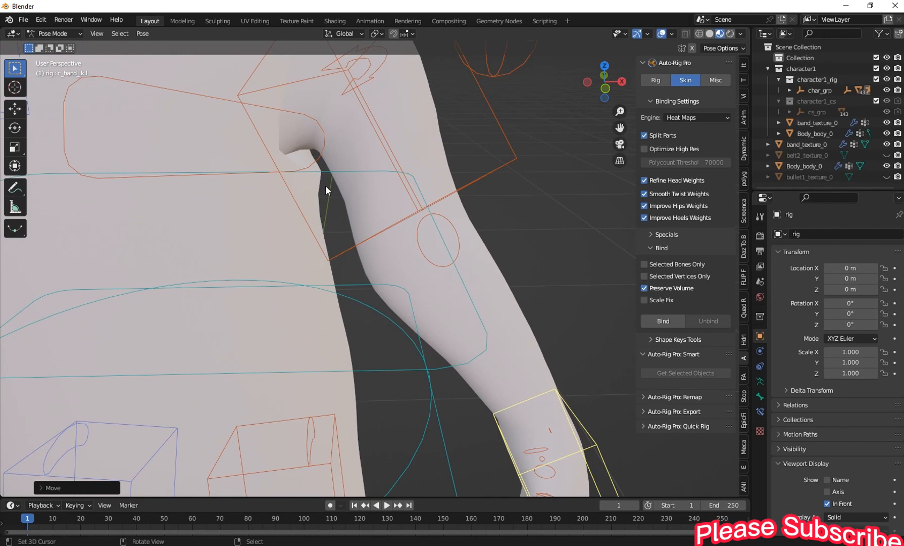
scroll(326, 186, "down", 3)
Step: Rotate the neck controller to tilt the head sideways and examine how the neck and shoulder mesh deforms
right_click(301, 91)
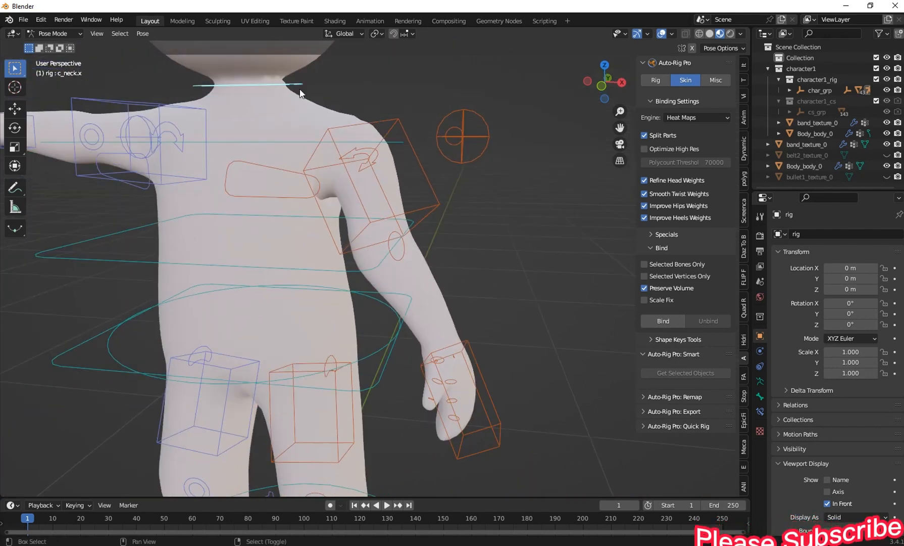
middle_click_drag(302, 91, 306, 139, "shift")
middle_click_drag(306, 140, 331, 144)
key("r")
left_click(362, 70)
middle_click_drag(330, 96, 308, 152)
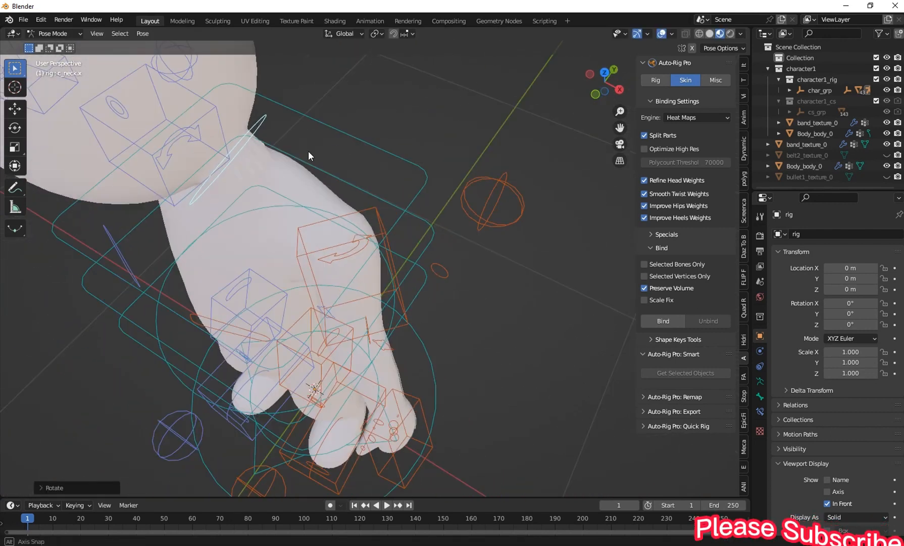
scroll(293, 182, "up", 2)
middle_click_drag(281, 202, 298, 192)
Step: Show the viewport in Solid shading and try further neck controller rotations from the front and side views
left_click(709, 34)
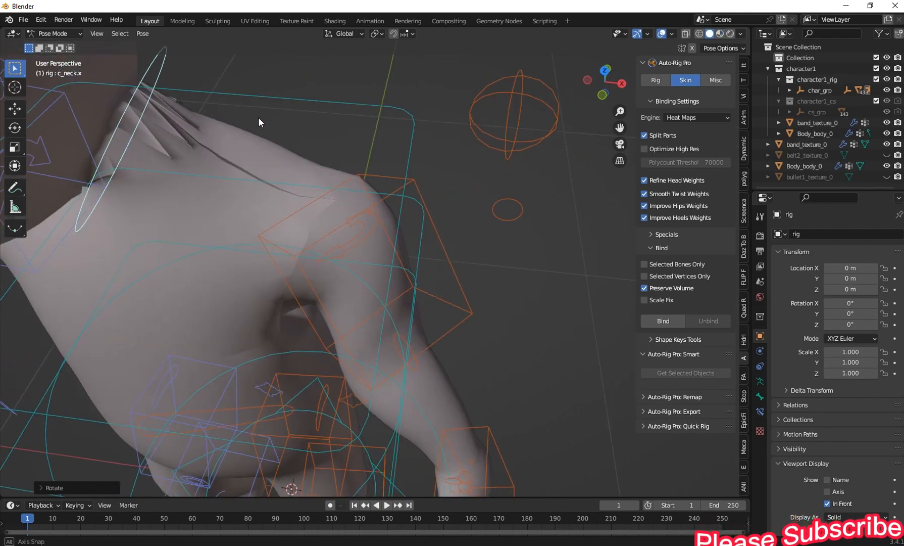
mouse_move(178, 125)
middle_mouse_down()
mouse_move(258, 178)
mouse_move(267, 145)
middle_mouse_up()
key("r")
right_click(281, 178)
middle_click_drag(279, 179, 230, 145)
key("r")
right_click(376, 151)
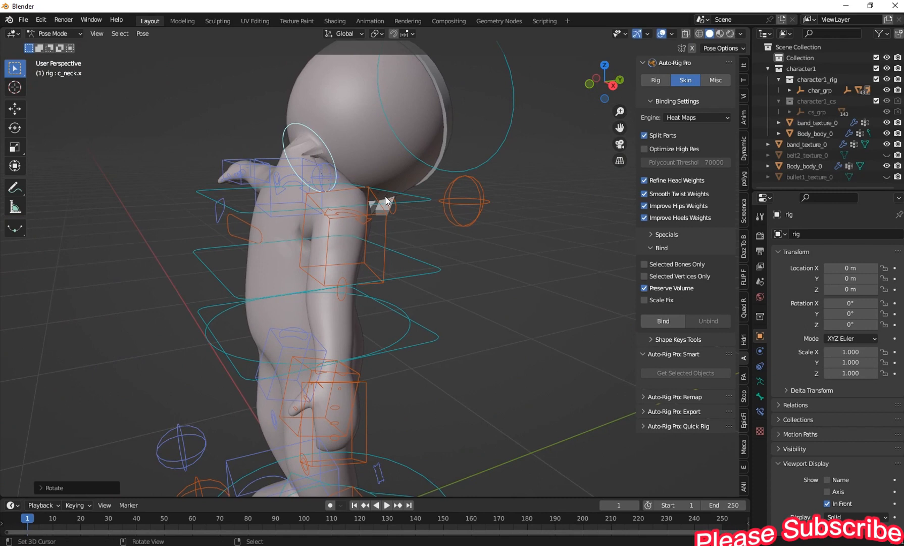
middle_click_drag(71, 192, 160, 210)
scroll(202, 232, "down", 5)
middle_click_drag(229, 239, 300, 238)
Step: Select all controllers of the rig and clear their rotation to restore the rest pose
key("a")
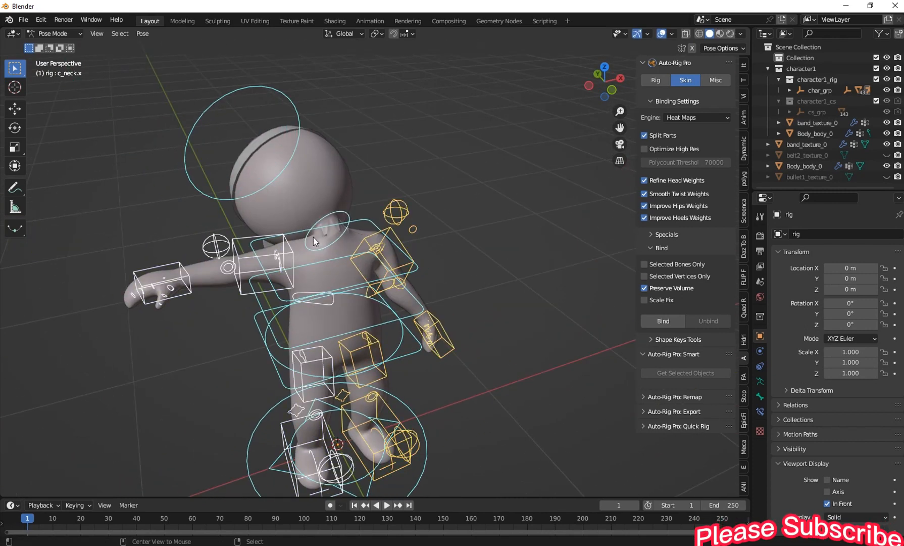
key("alt+r")
scroll(314, 236, "up", 3)
middle_click_drag(336, 255, 1, 174)
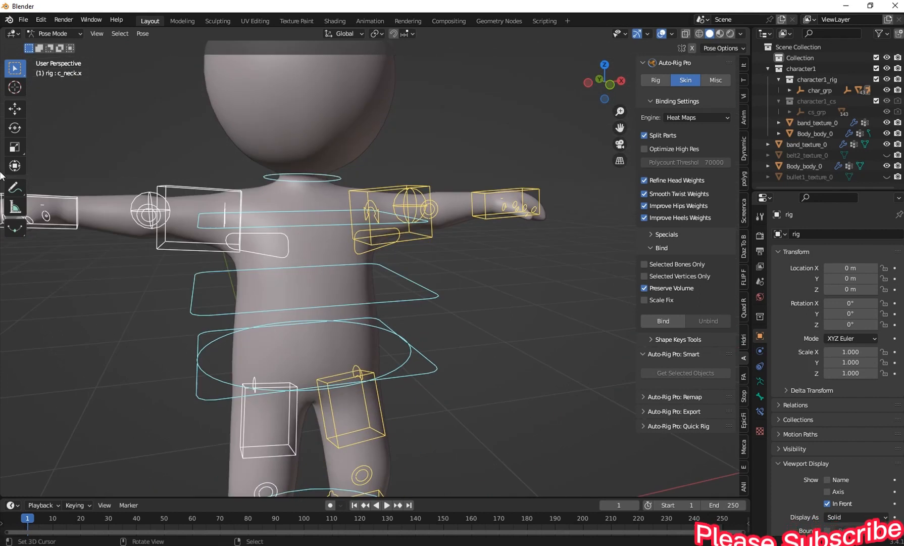
Step: Merge all vertices of the body mesh by distance in Edit Mode and return to Object Mode
left_click(65, 35)
left_click(61, 47)
left_click(302, 125)
scroll(319, 133, "down", 5)
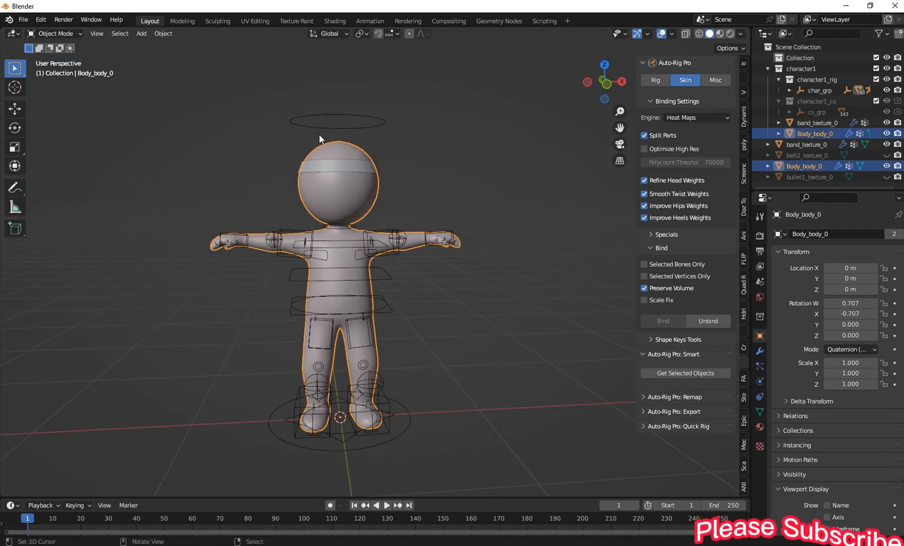
scroll(334, 260, "up", 4)
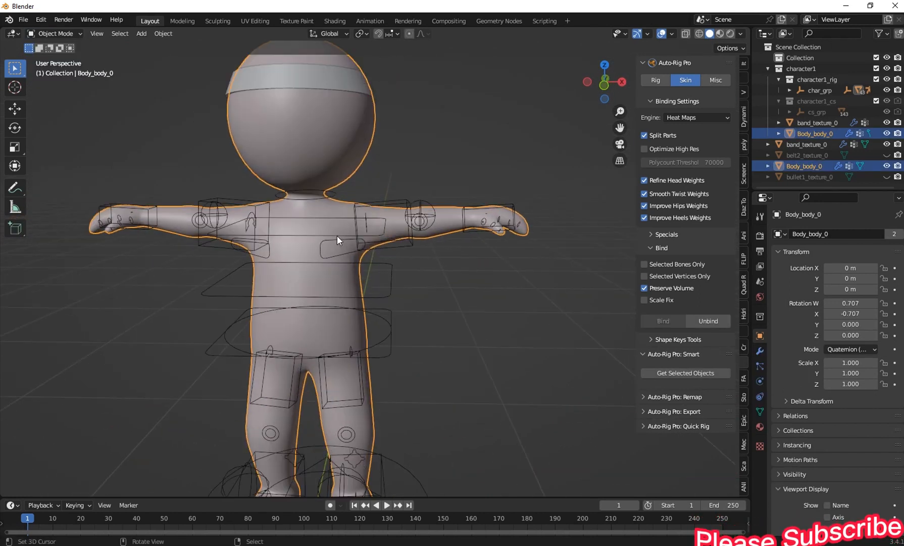
key("Tab")
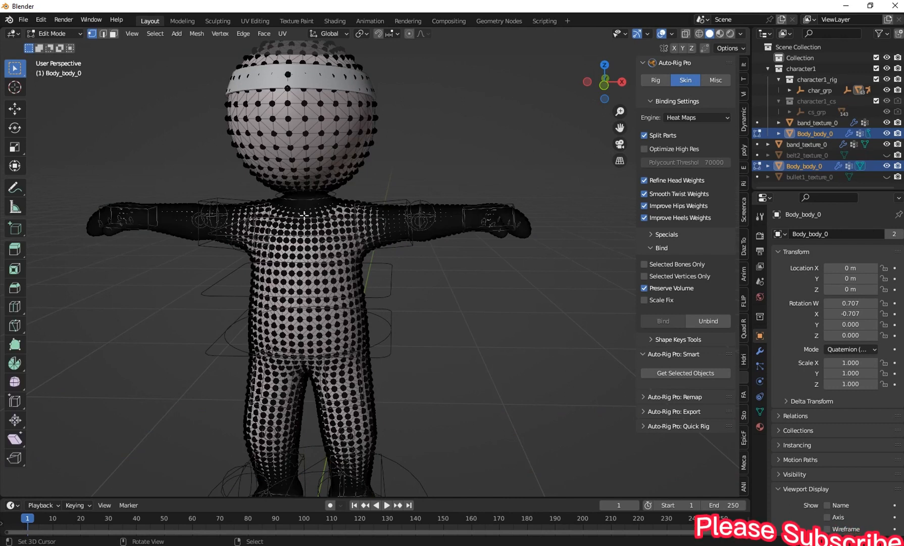
key("a")
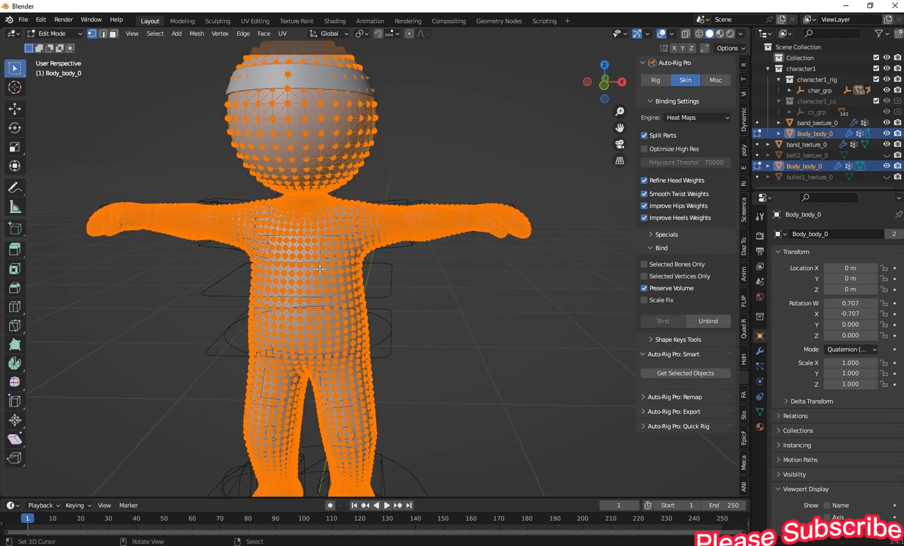
middle_click_drag(330, 246, 279, 246, "shift")
key("m")
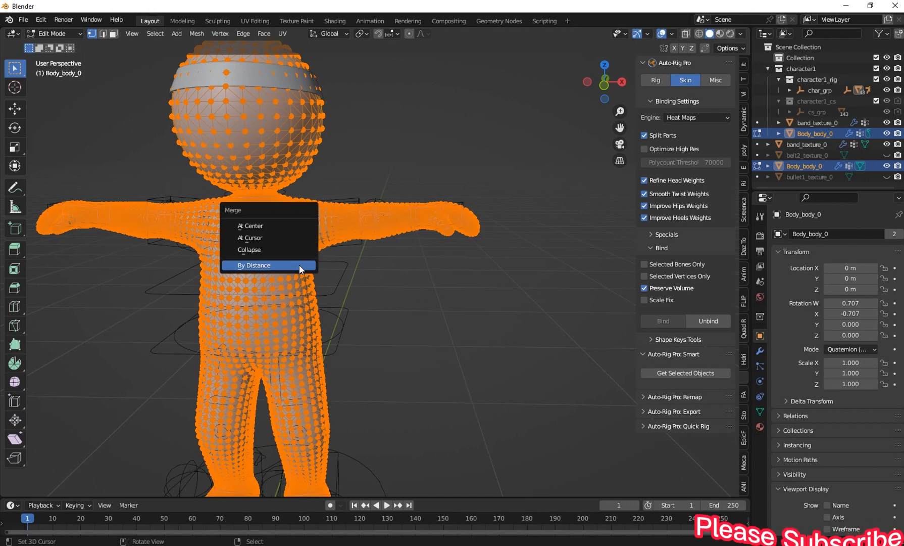
left_click(257, 264)
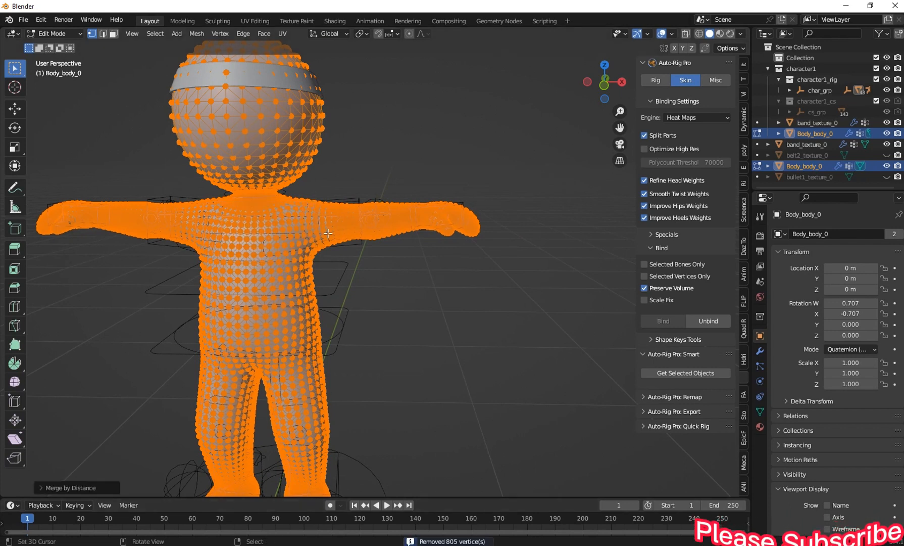
scroll(216, 197, "up", 2)
left_click(51, 34)
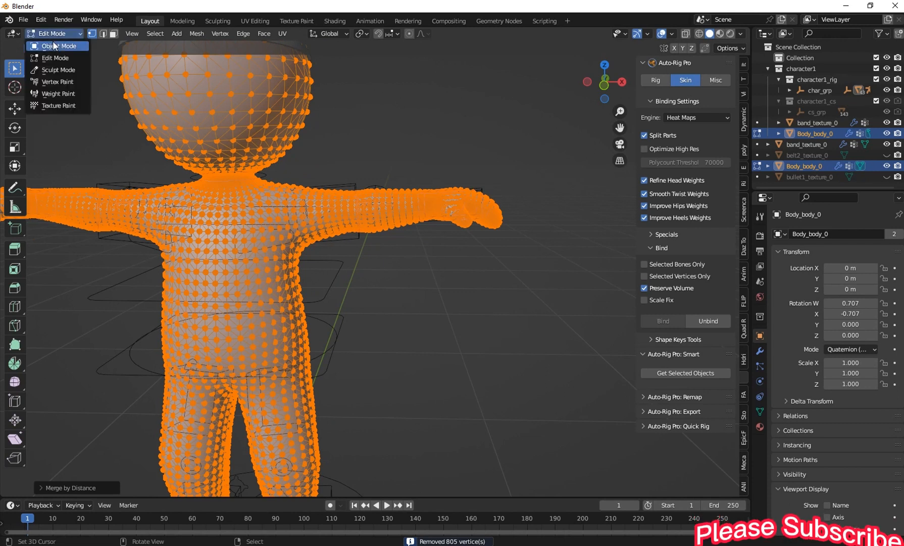
left_click(54, 46)
scroll(277, 226, "down", 3)
scroll(292, 238, "up", 5)
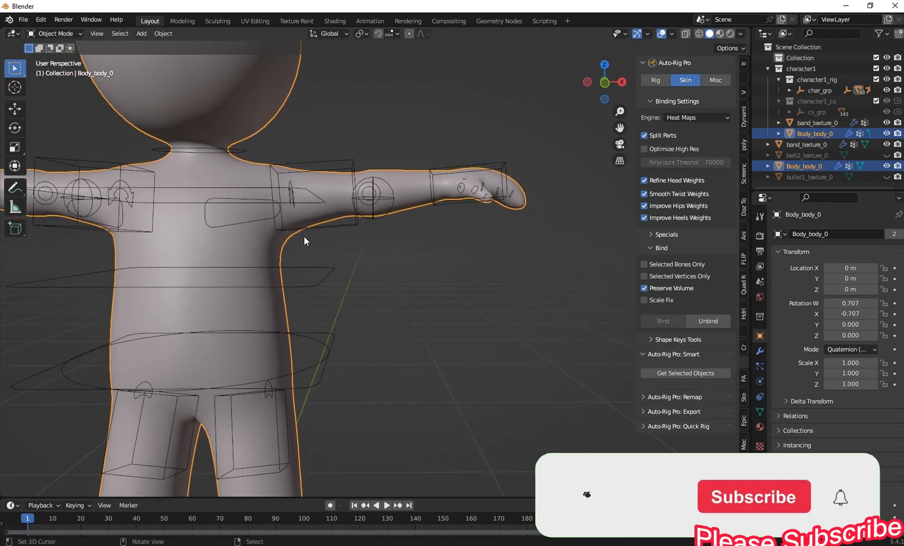
scroll(401, 293, "down", 3)
Step: Select all visible meshes together with the rig, keeping the rig as the active object
left_click(322, 179)
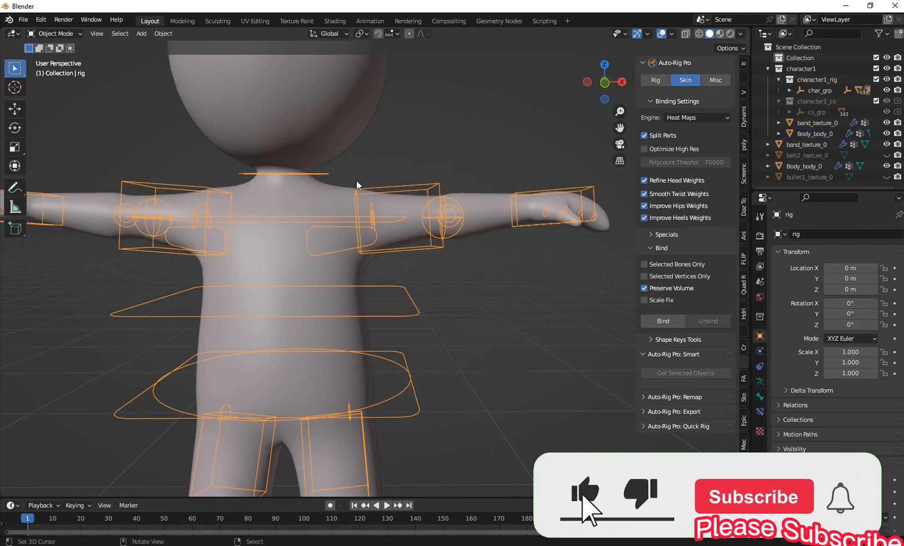
scroll(356, 182, "down", 2)
key("a")
left_click(394, 218, "shift")
left_click(394, 218, "shift")
key("g")
right_click(395, 202)
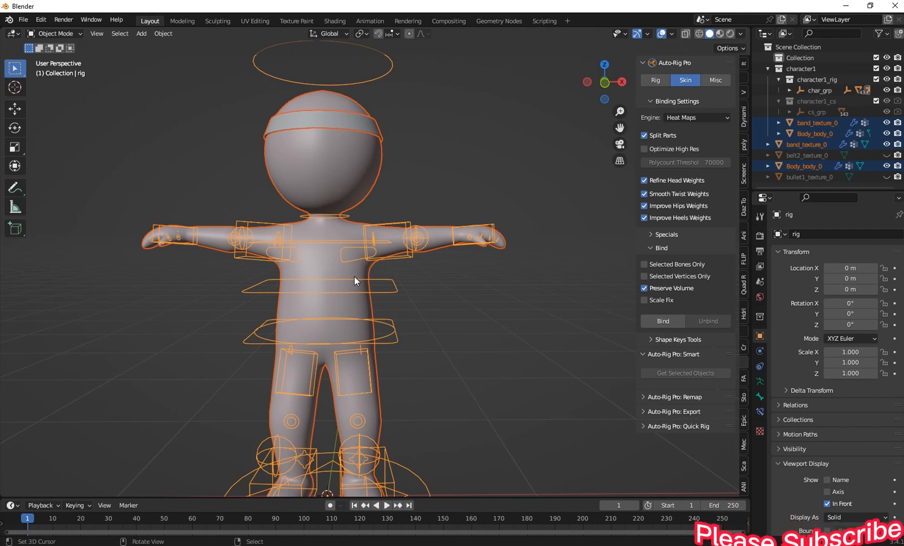
Step: Put the rig in Pose Mode and move the left hand IK controller down to retest the arm deformation
left_click(55, 33)
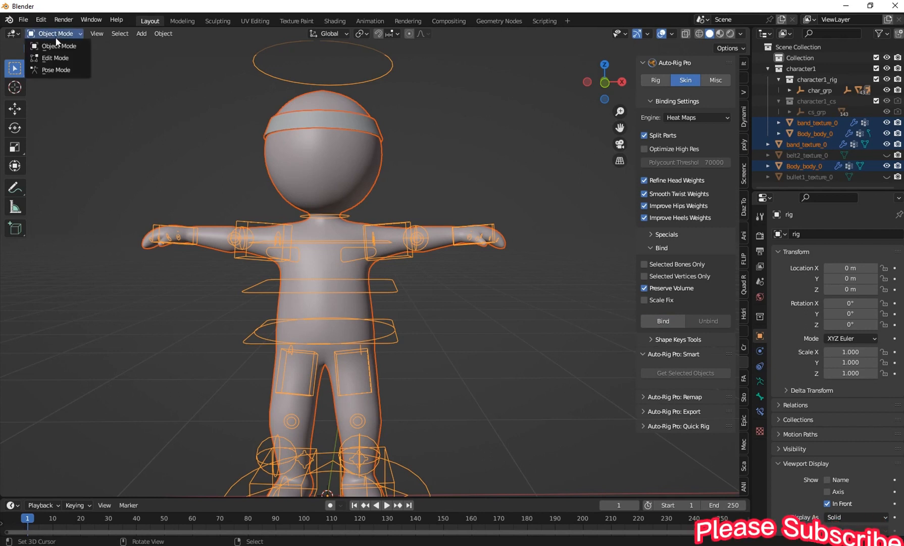
left_click(58, 70)
scroll(442, 310, "up", 2)
left_click(507, 200)
key("g")
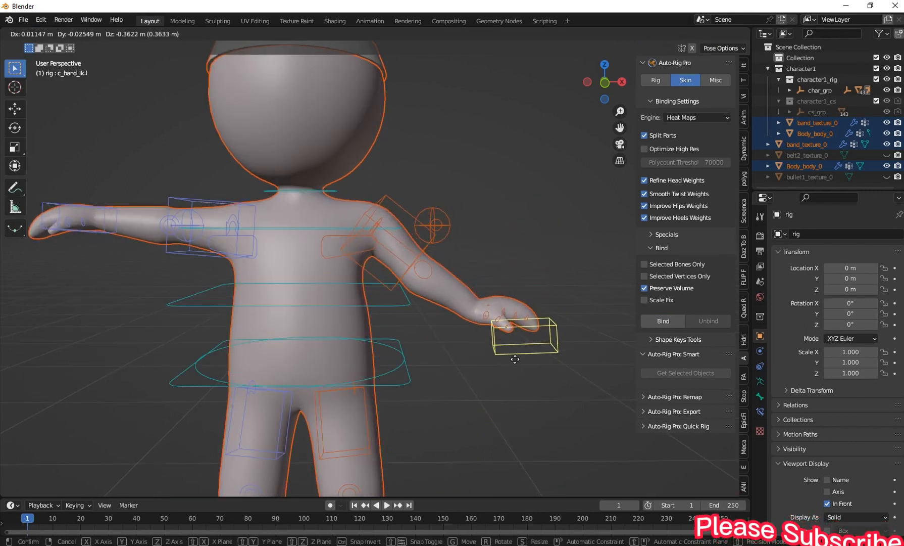
left_click(508, 373)
scroll(302, 172, "up", 2)
Step: Rotate the neck controller sideways to retest the neck deformation on the merged body mesh
left_click(303, 167)
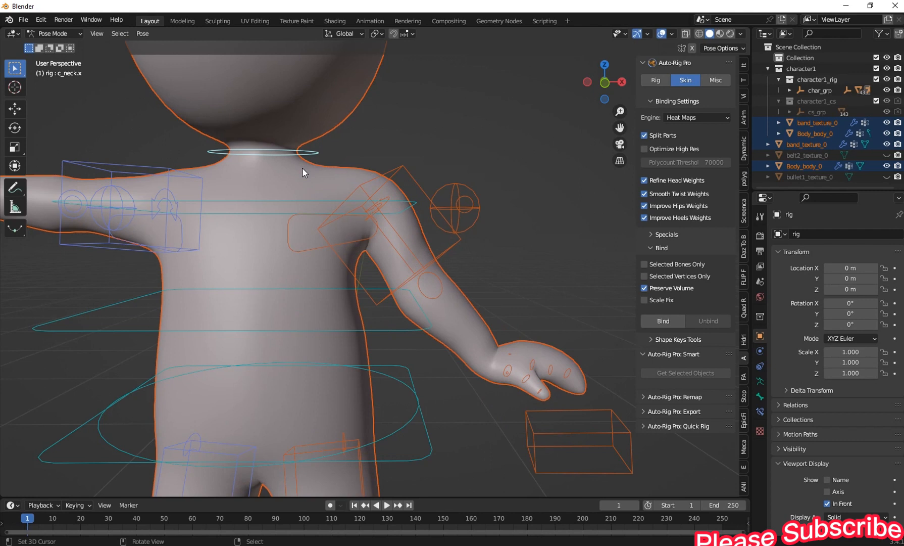
key("r")
left_click(311, 133)
scroll(311, 132, "down", 1)
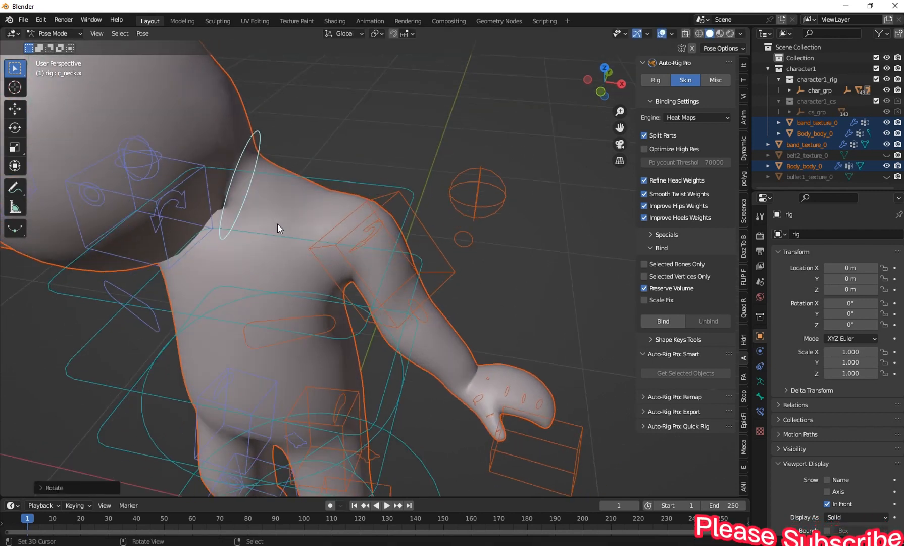
scroll(278, 223, "up", 2)
scroll(207, 126, "down", 4)
scroll(303, 95, "up", 2)
key("r")
right_click(403, 411)
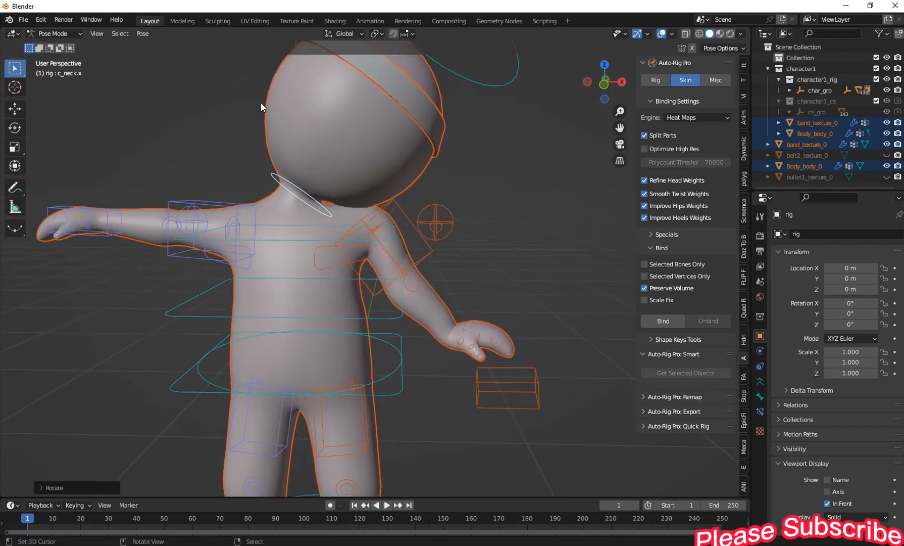
Step: Clear the location and rotation of all rig controllers
key("a")
key("alt+g")
key("alt+r")
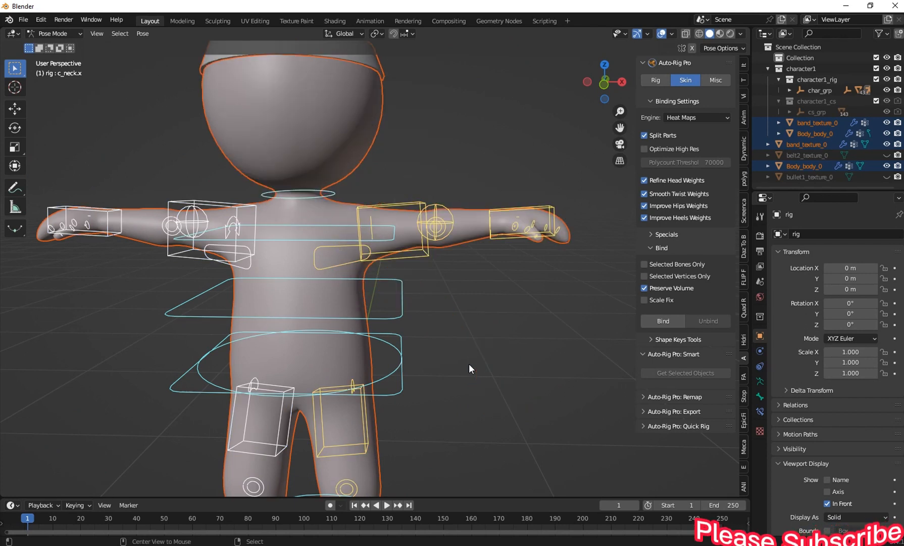
Step: Try rotating the root master controller at the waist and moving the left foot IK controller, cancelling each transform
left_click(513, 205)
left_click(407, 360)
middle_click_drag(419, 340, 341, 342)
key("r")
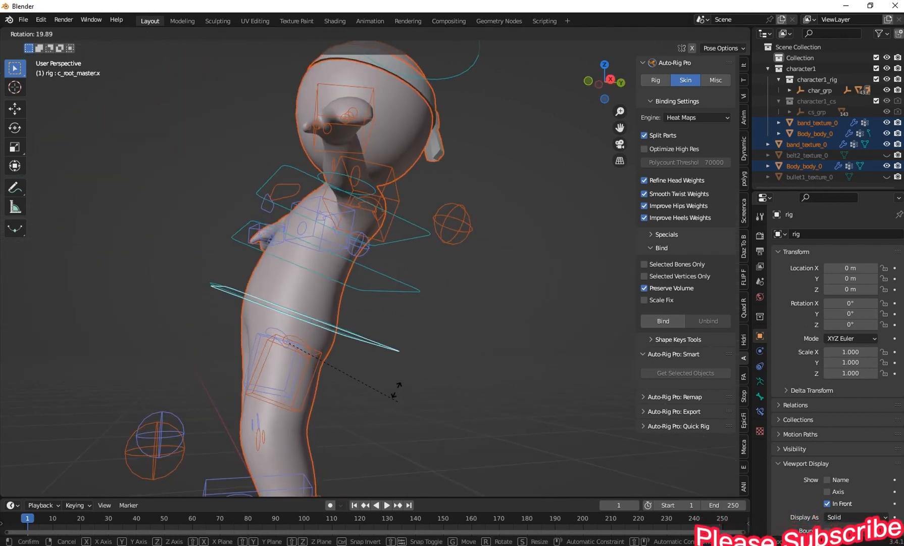
right_click(396, 392)
middle_click_drag(397, 392, 448, 337)
key("r")
right_click(424, 368)
scroll(393, 428, "down", 2)
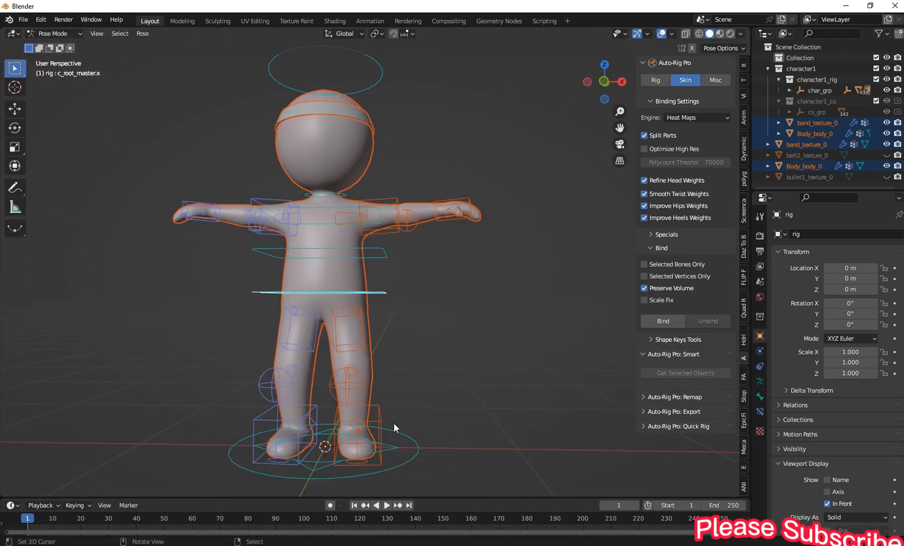
left_click(379, 414)
key("g")
key("Escape")
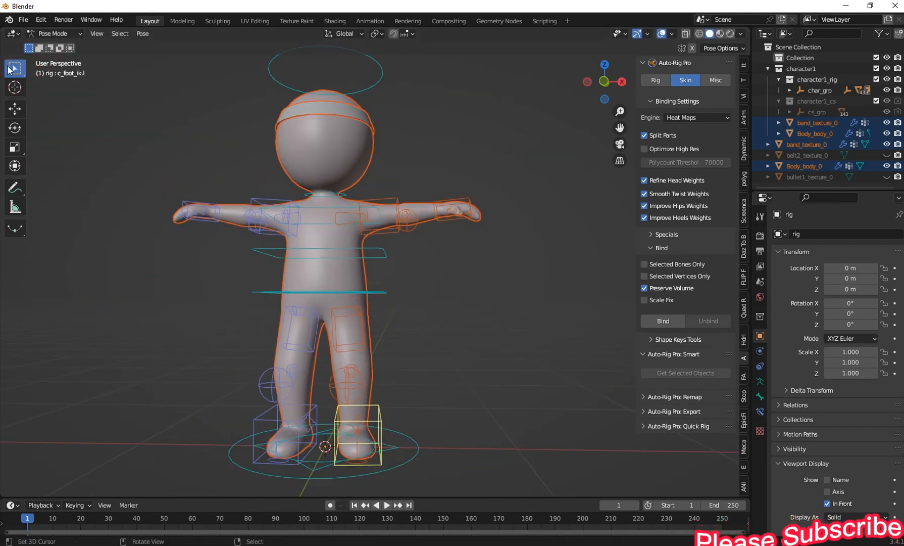
Step: Return to Object Mode, select the headband mesh and show the viewport in Material Preview shading
left_click(52, 34)
left_click(51, 45)
scroll(323, 151, "down", 3)
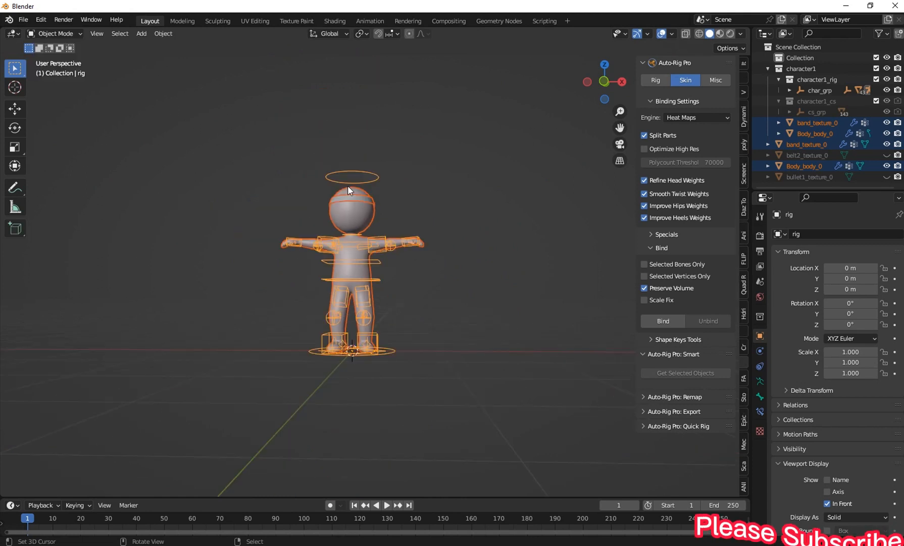
left_click(367, 207)
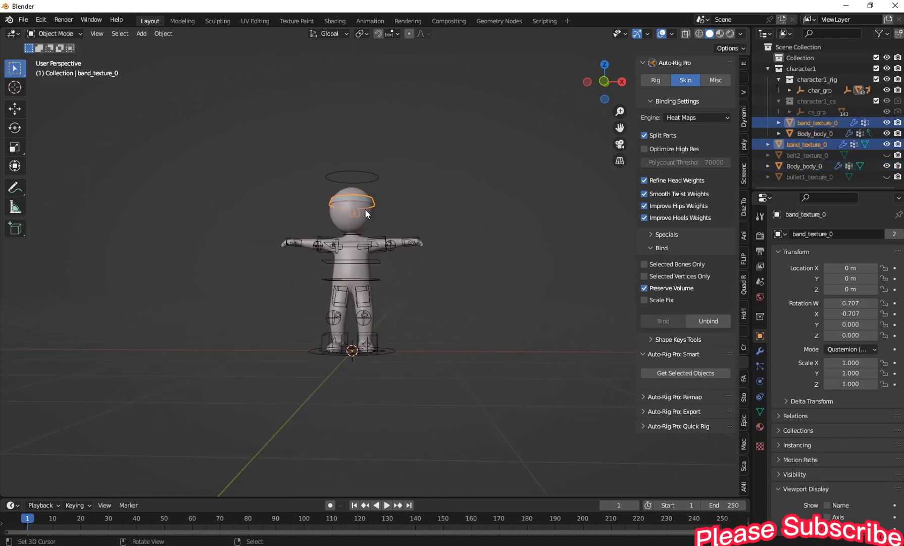
left_click(720, 33)
scroll(489, 163, "up", 6)
scroll(489, 164, "down", 4)
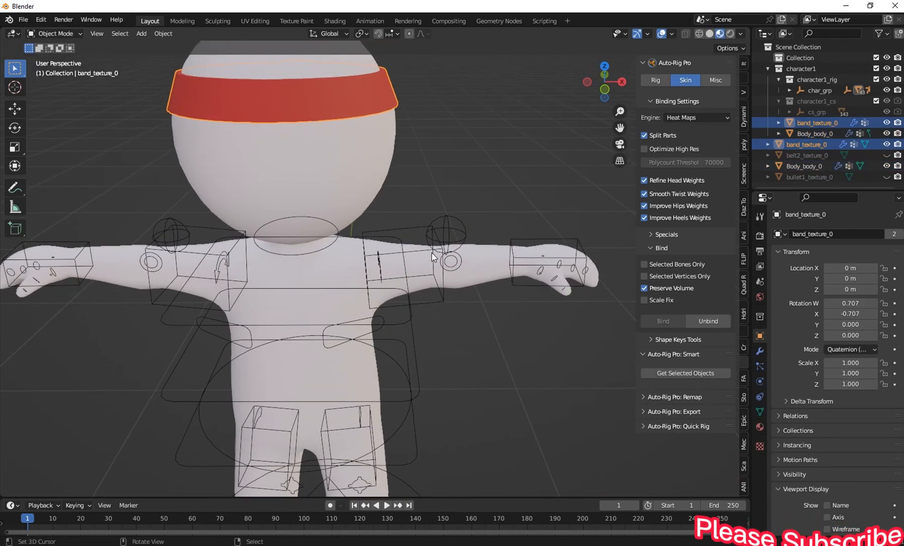
Step: Select the rig and unhide the hidden belt and bullet strap meshes
scroll(408, 211, "up", 2)
left_click(408, 211)
scroll(399, 237, "down", 3)
middle_click_drag(397, 250, 408, 202, "shift")
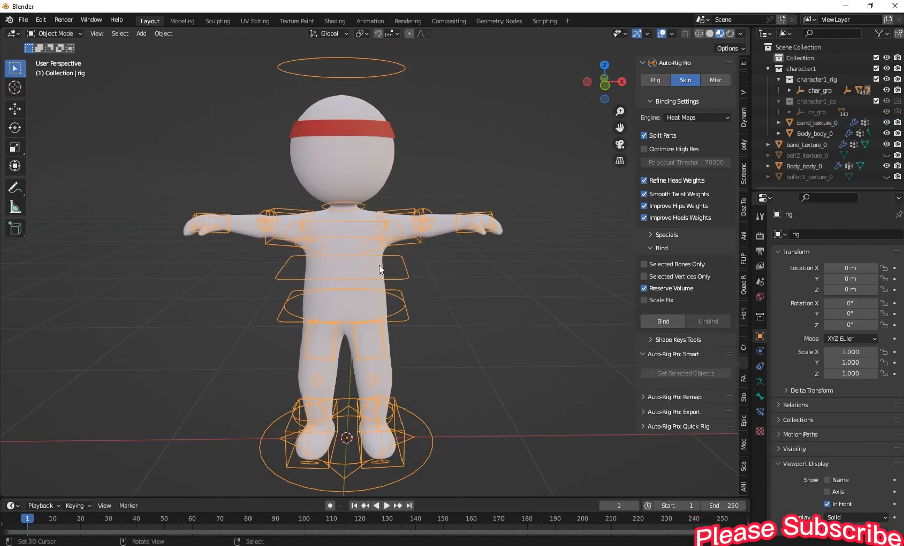
key("alt+h")
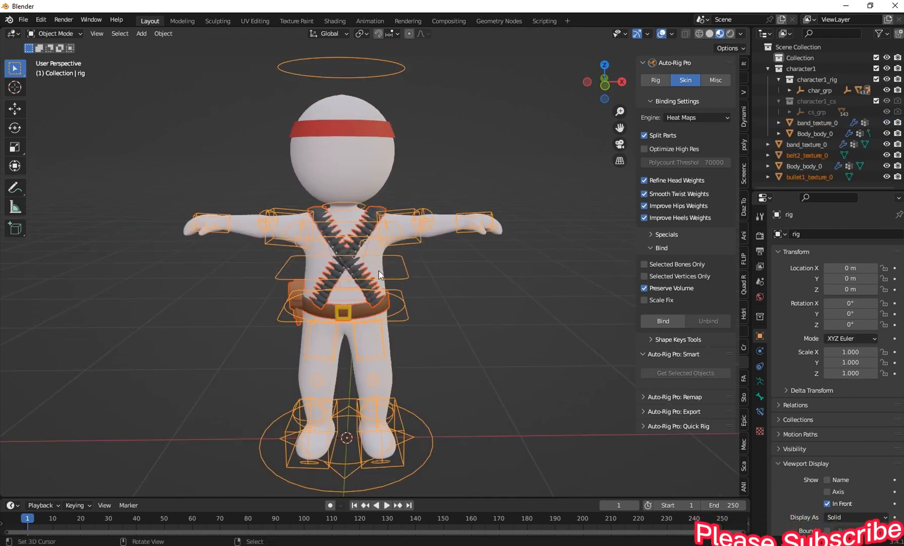
Step: Switch the rig to Pose Mode and try rotating the lower spine controller (c_spine_01.x), cancelling the rotation
scroll(279, 232, "up", 3)
scroll(272, 302, "up", 2)
left_click(296, 210)
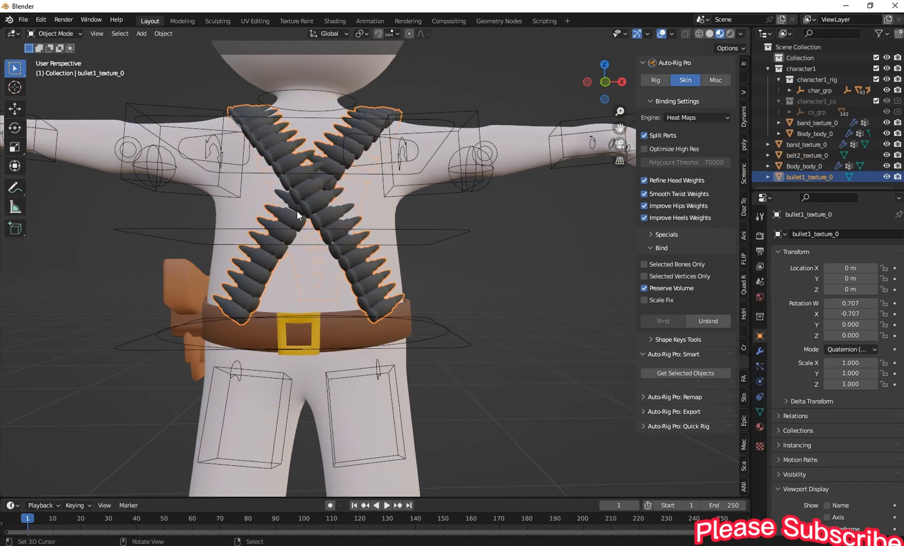
left_click(423, 228)
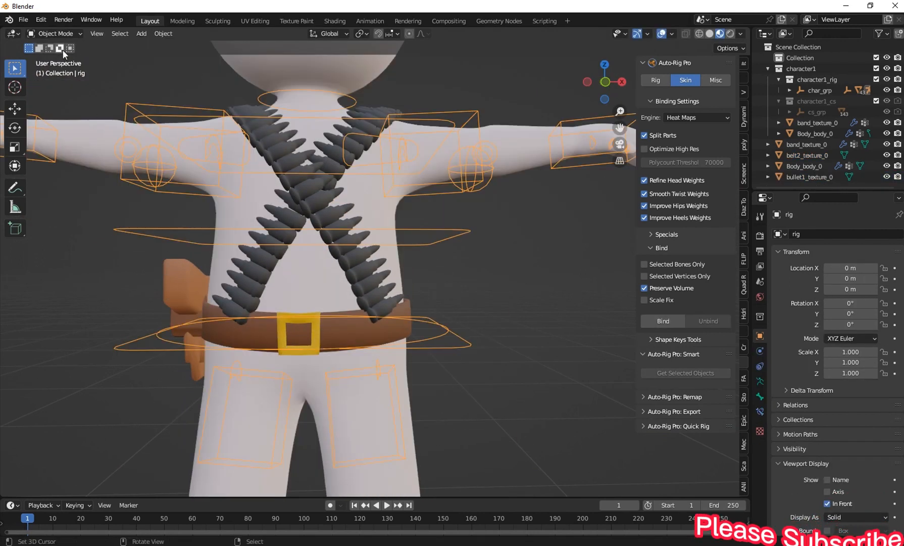
left_click(53, 33)
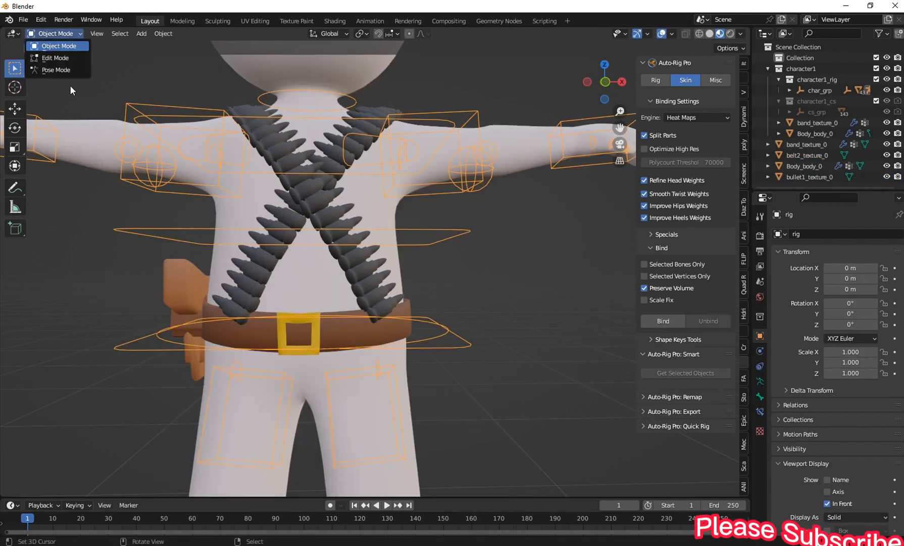
left_click(69, 72)
key("r")
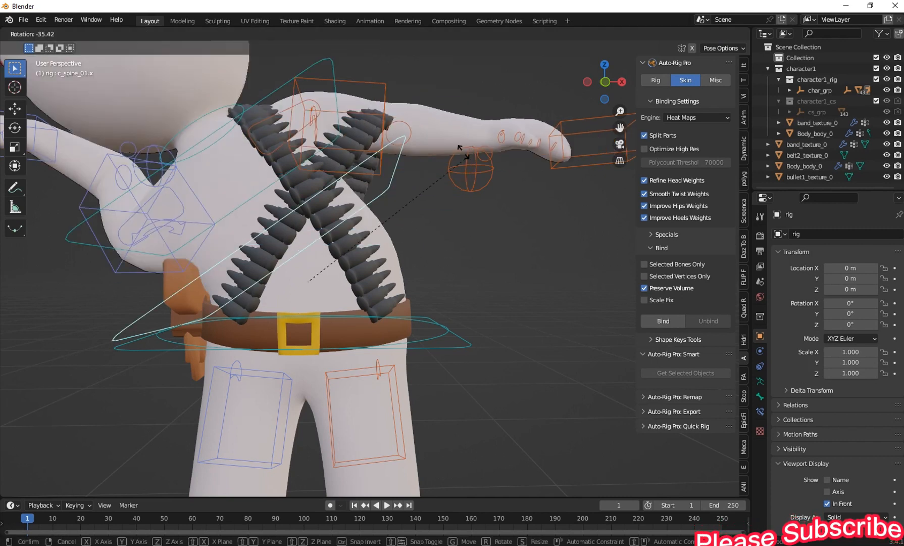
right_click(427, 182)
Step: Try moving the left hand controller and rotating the waist root controller (c_root.x), cancelling each transform
scroll(434, 157, "down", 4)
middle_click_drag(434, 157, 419, 197)
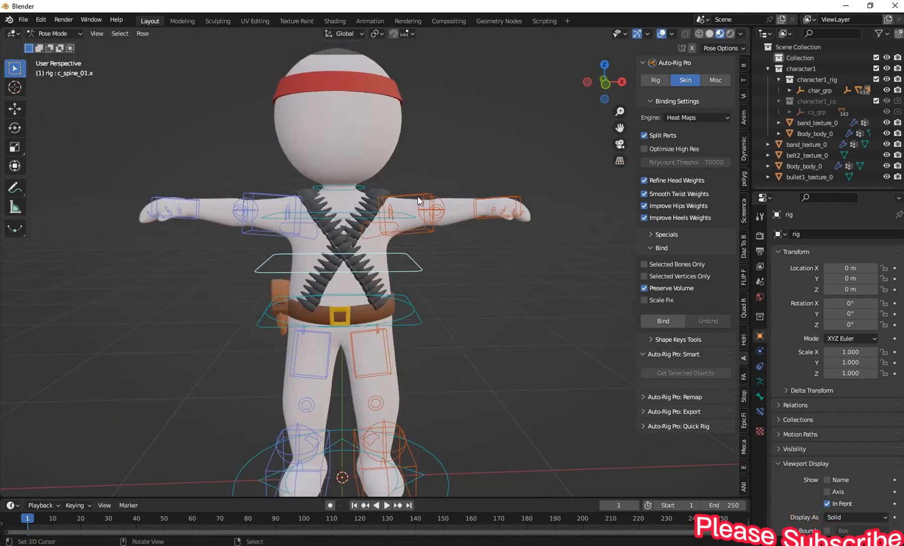
right_click(489, 200)
key("g")
right_click(414, 324)
right_click(410, 314)
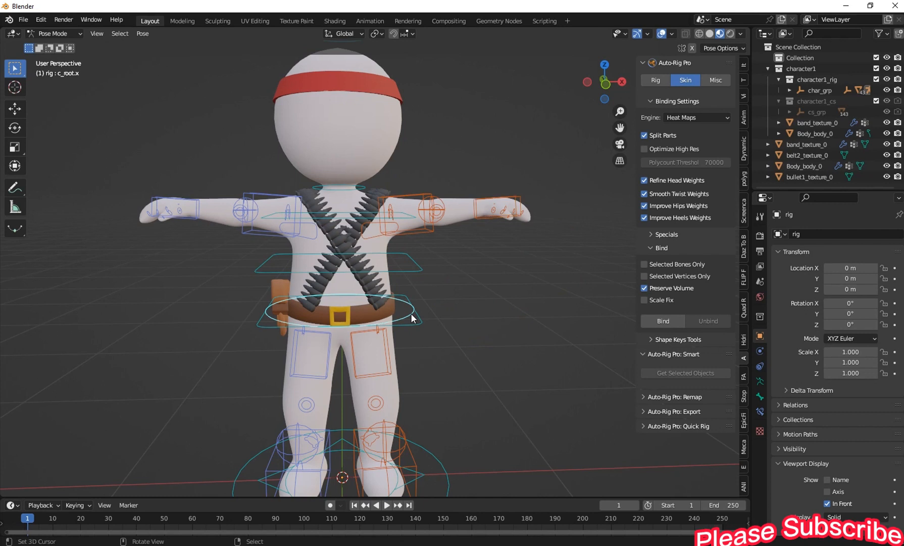
key("r")
right_click(291, 405)
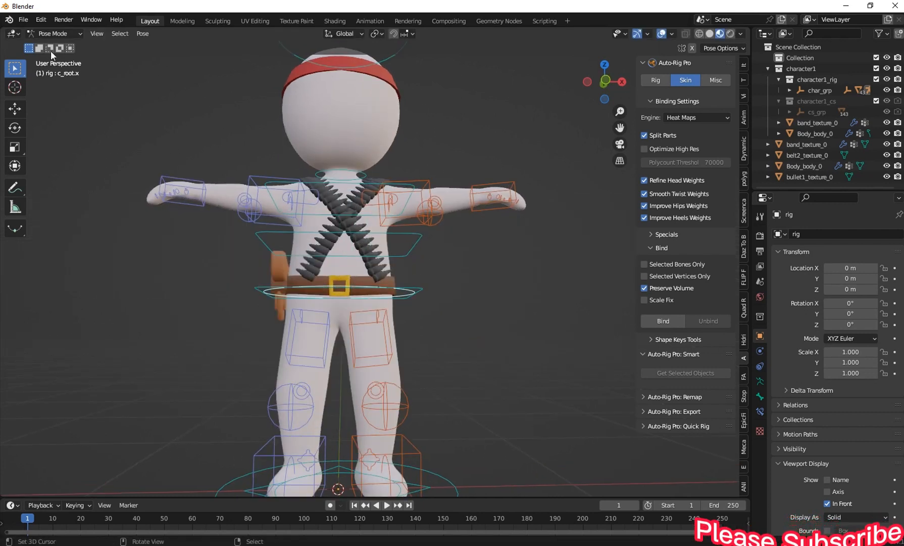
Step: Return to Object Mode, select the bullet strap mesh and try moving it, cancelling the move
left_click(65, 35)
left_click(65, 49)
scroll(335, 289, "up", 6)
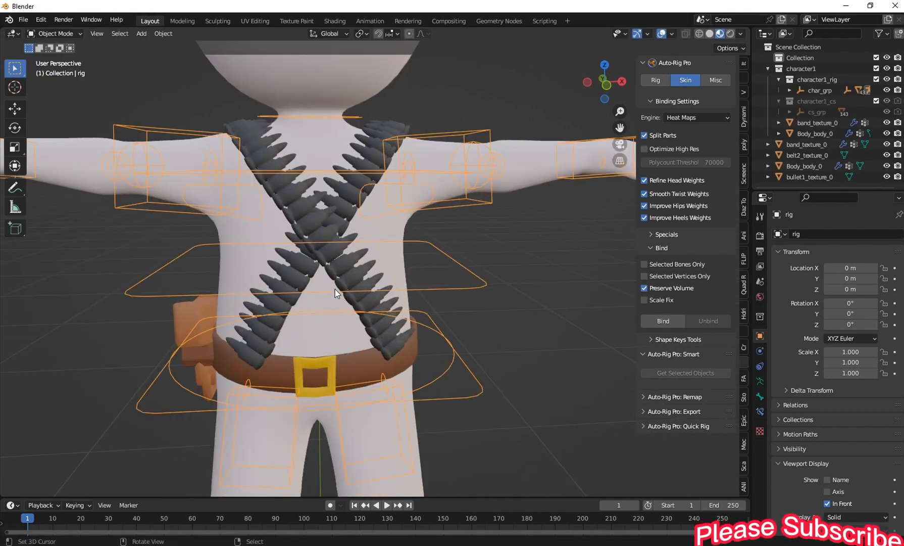
right_click(300, 189)
key("r")
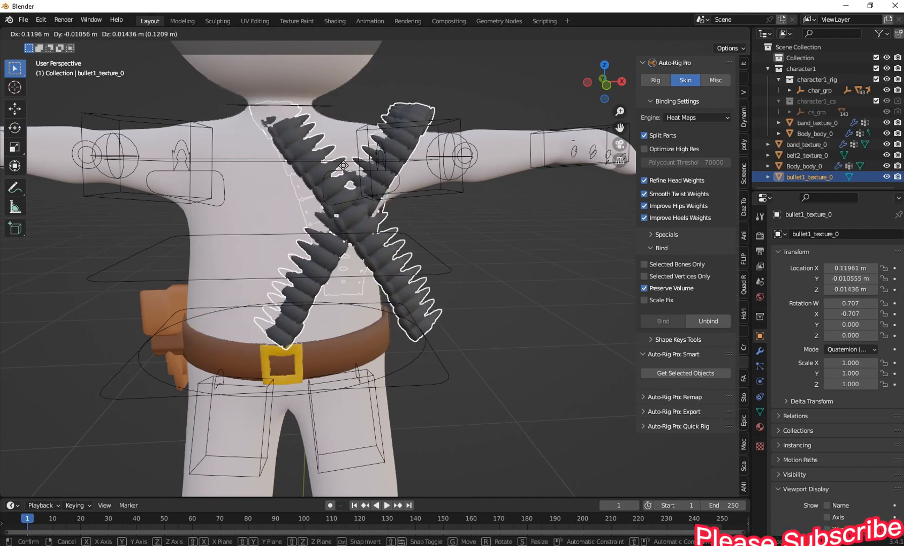
right_click(267, 135)
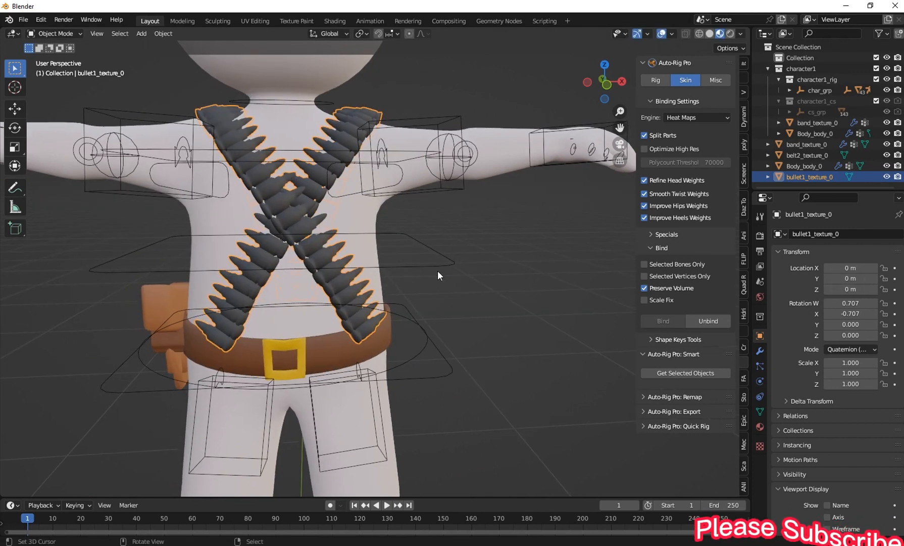
Step: Parent the bullet strap mesh to the rig as an armature deform with envelope weights
right_click(412, 266, "shift")
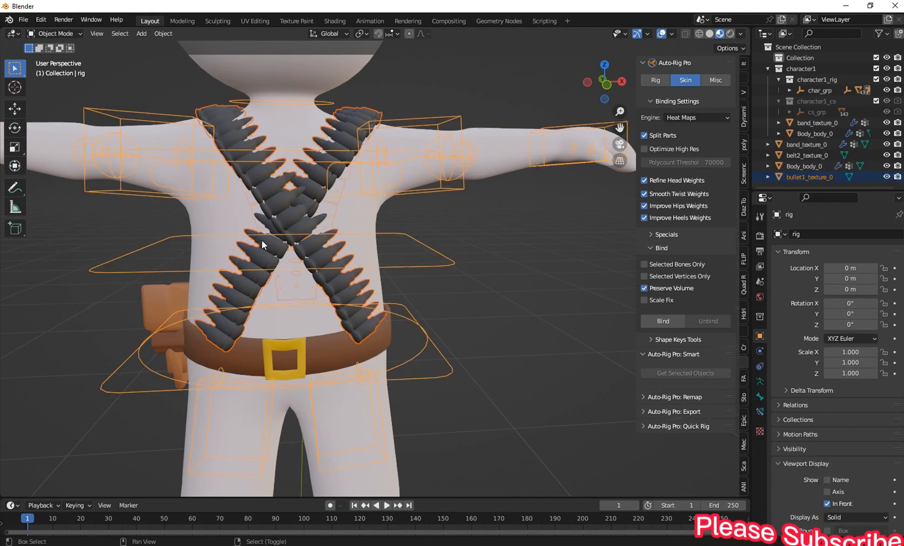
key("ctrl+p")
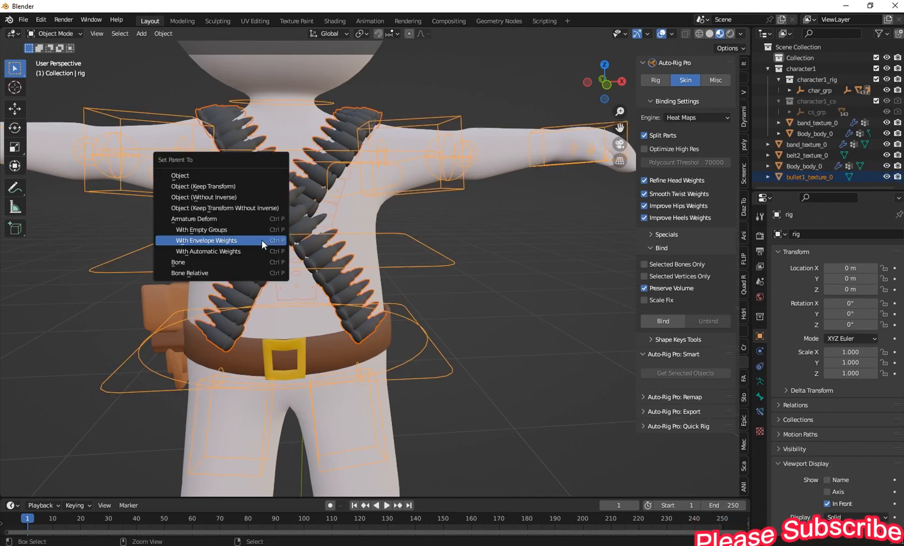
left_click(201, 240)
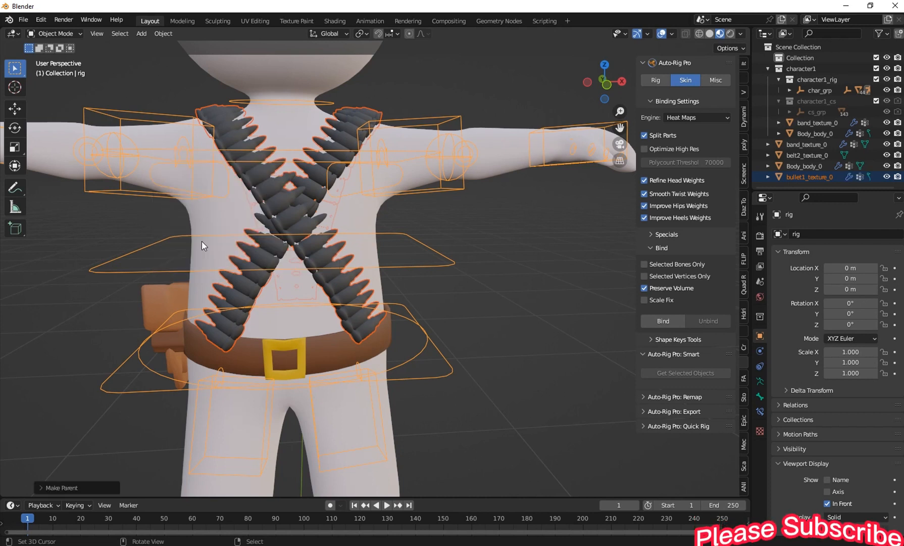
Step: Add a Data Transfer modifier to the bullet strap, place it above the Armature modifier and pick Body_body_0 as source
left_click(300, 213)
left_click(760, 351)
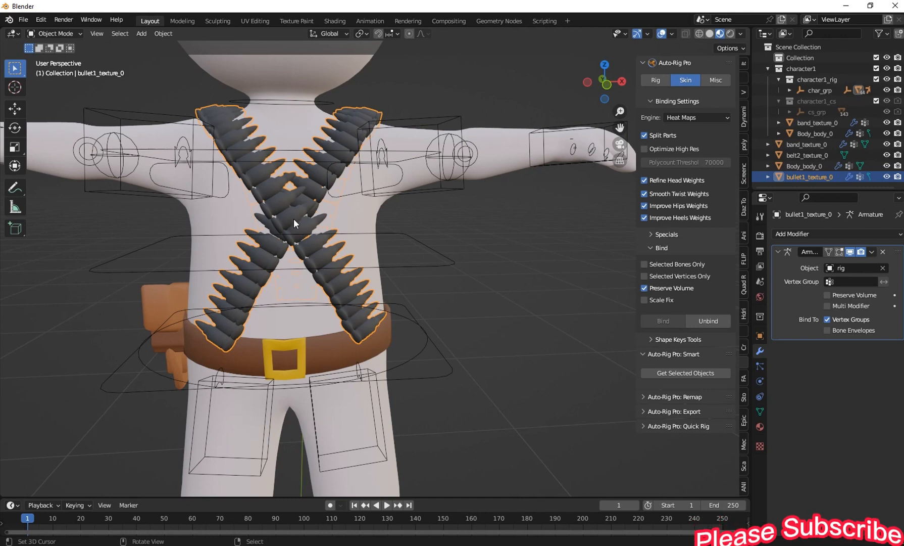
left_click(792, 234)
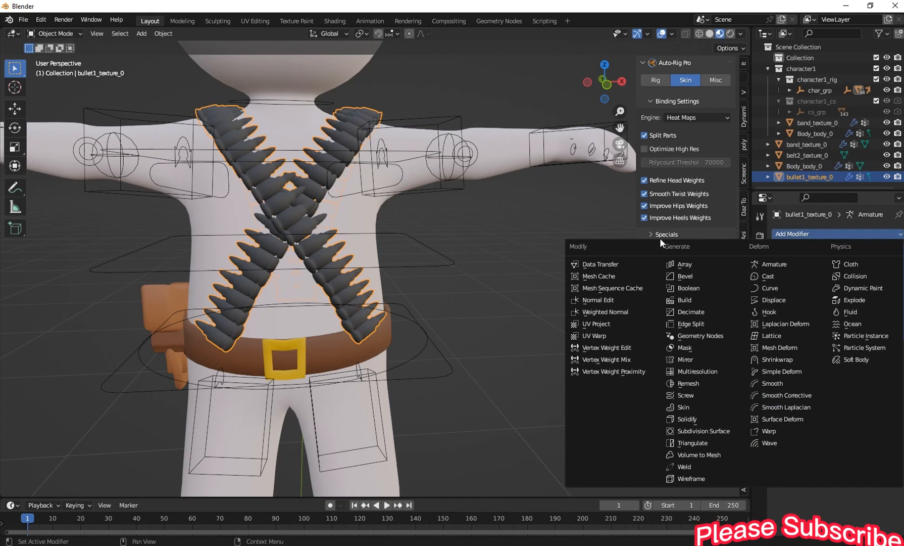
left_click(585, 265)
left_click_drag(900, 352, 899, 253)
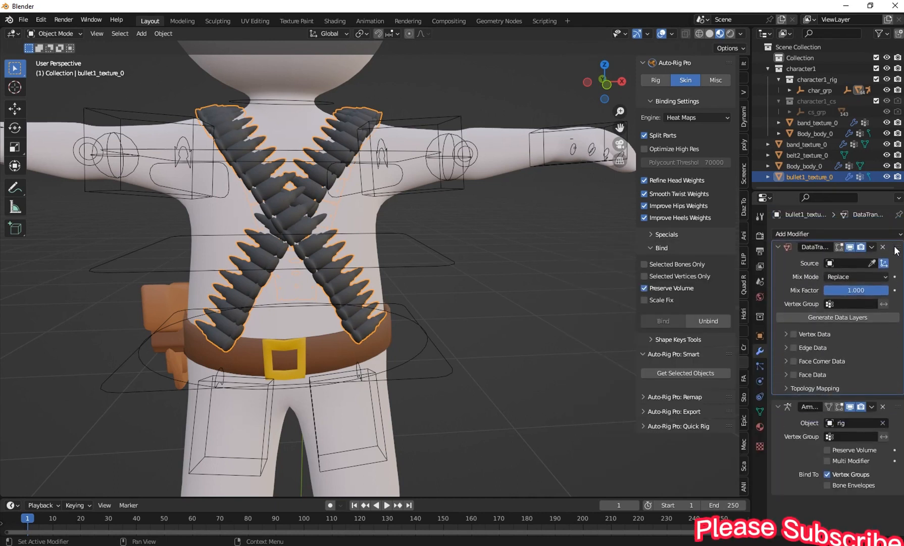
left_click(872, 268)
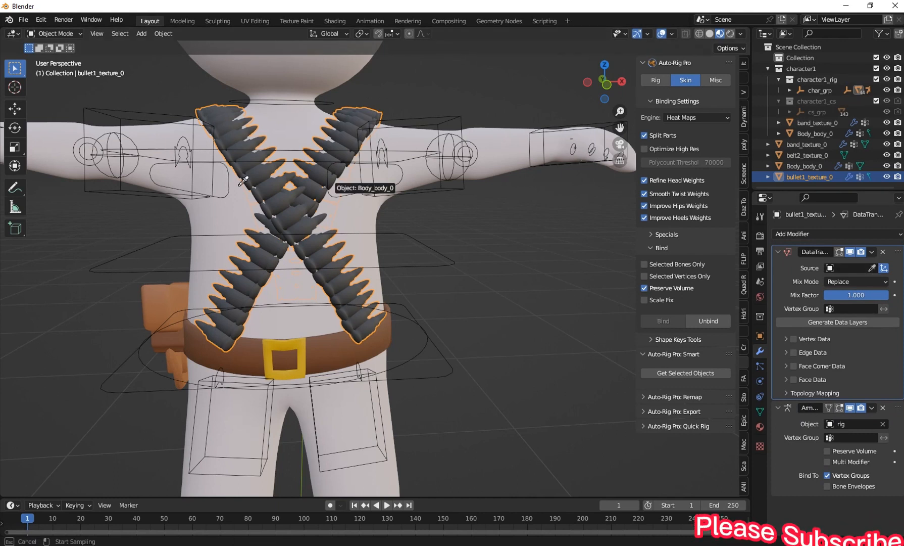
left_click(224, 212)
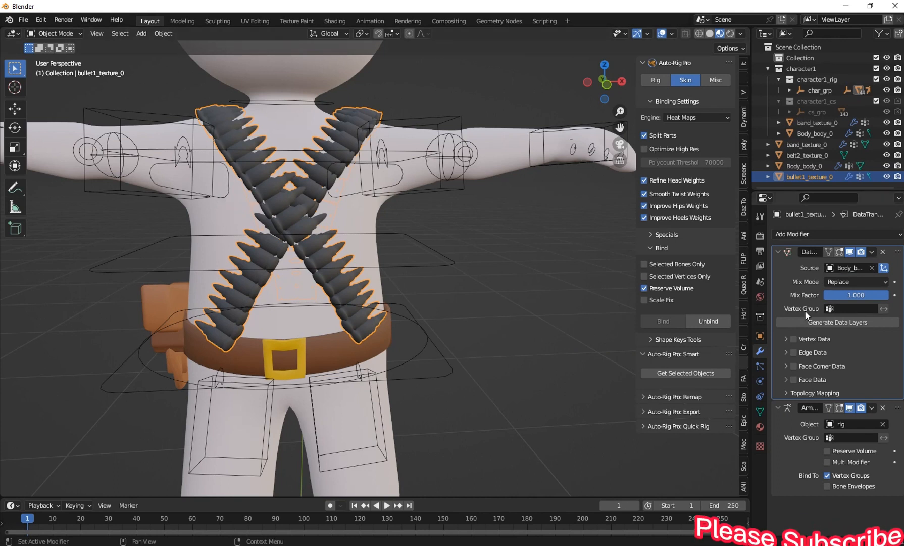
Step: Enable Vertex Data transfer of vertex groups on the bullet strap's Data Transfer modifier and apply the modifier
left_click(794, 339)
left_click(789, 340)
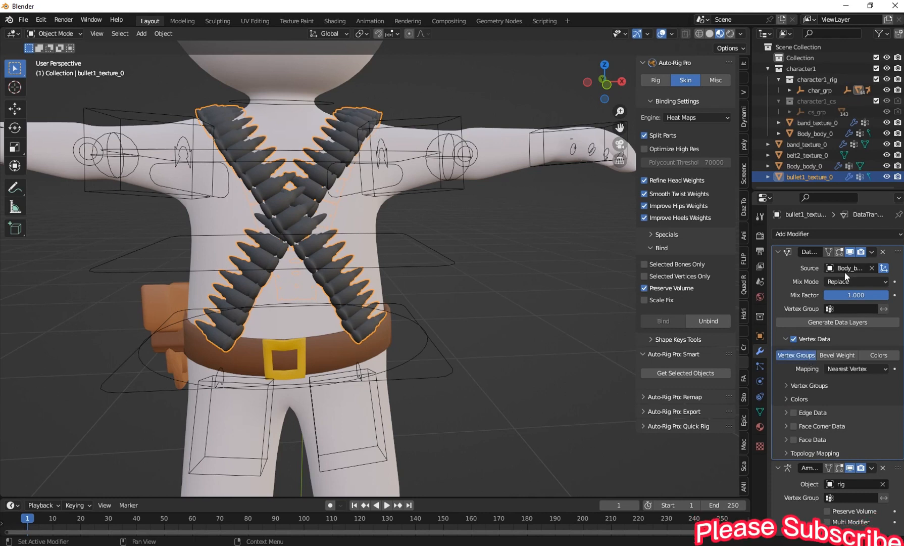
left_click(877, 251)
left_click(863, 266)
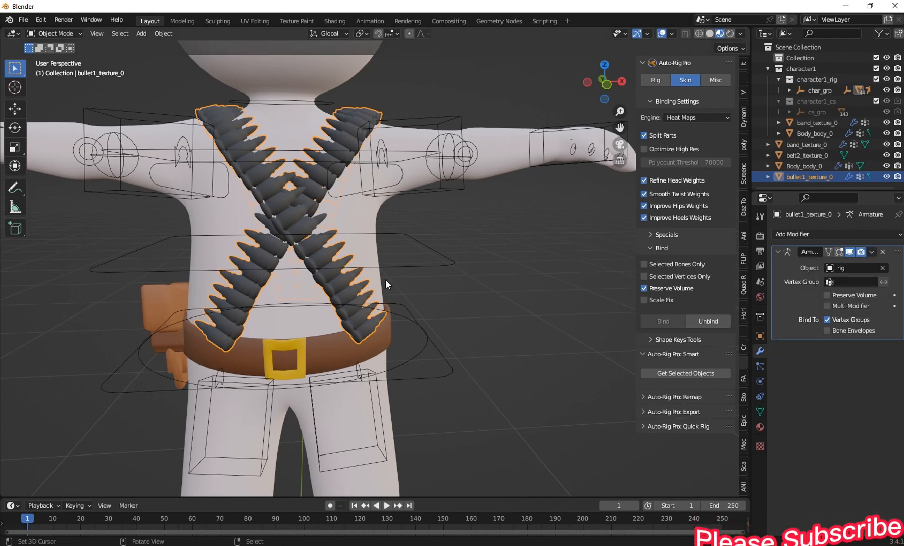
Step: Put the rig in Pose Mode and test the bullet strap by rotating the lower spine controller, cancelling the rotation
left_click(449, 272)
left_click(43, 38)
left_click(48, 69)
left_click(426, 264)
key("r")
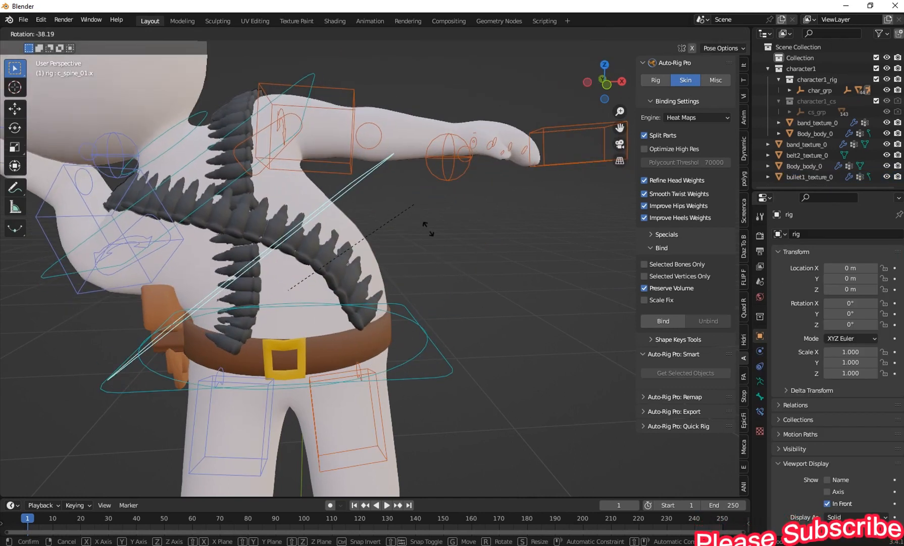
key("Escape")
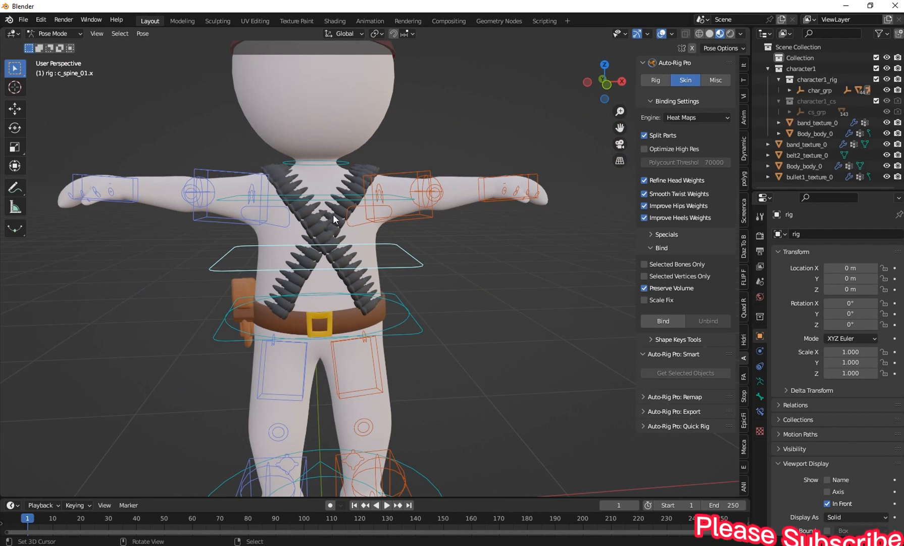
Step: Test the strap's bending from a side view with another lower spine rotation, cancel it and select the root master controller
middle_click_drag(333, 213, 527, 311)
key("r")
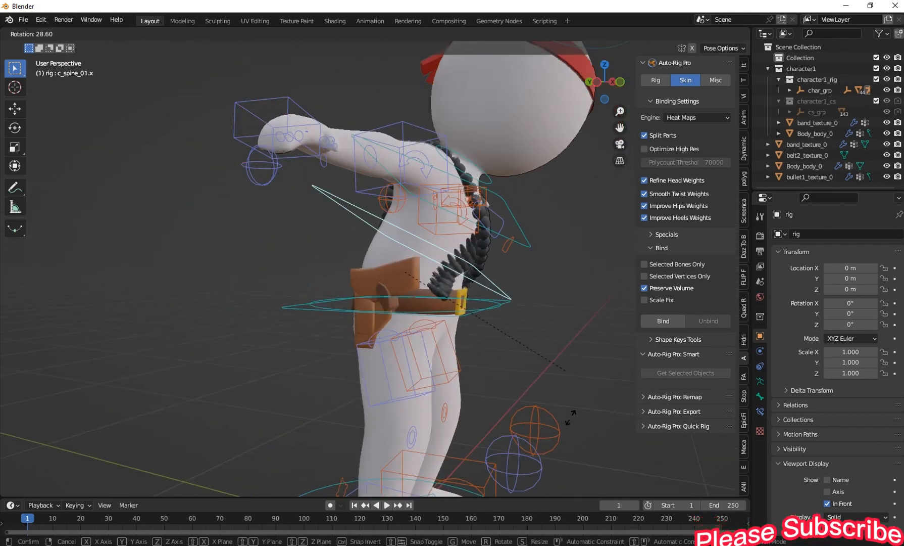
key("Escape")
middle_click_drag(606, 384, 422, 336)
left_click(389, 308)
left_click(286, 298)
Step: Return to Object Mode and parent the belt mesh to the rig as an armature deform
left_click(64, 33)
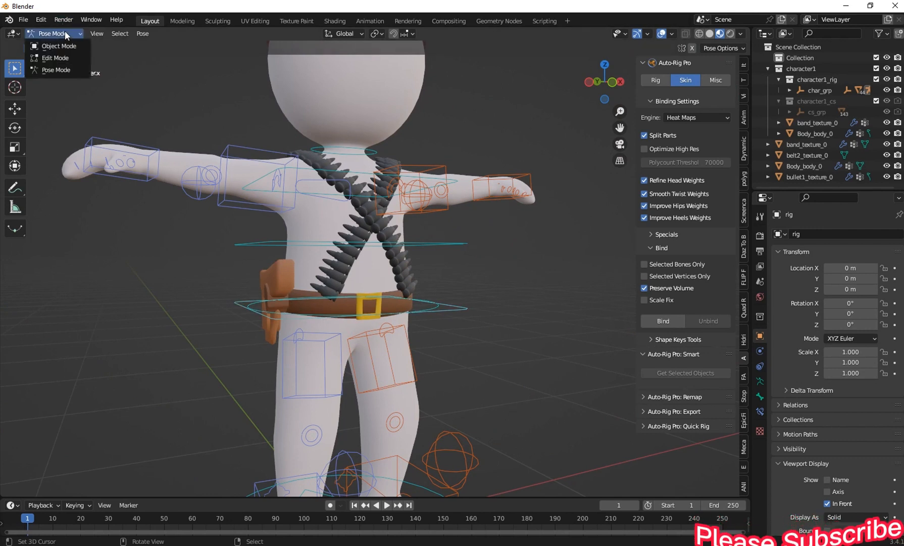
left_click(63, 43)
left_click(298, 278)
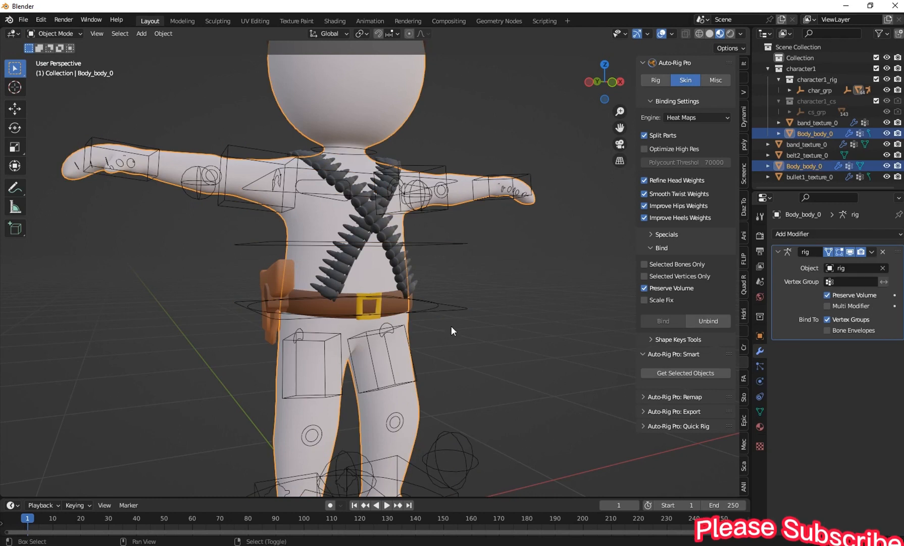
left_click(273, 276)
left_click(461, 313, "shift")
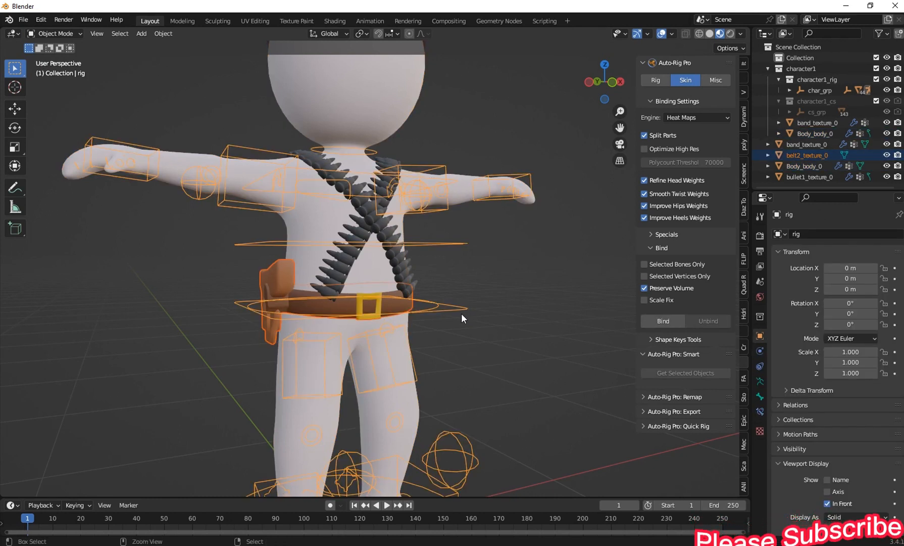
key("ctrl+p")
left_click(462, 313)
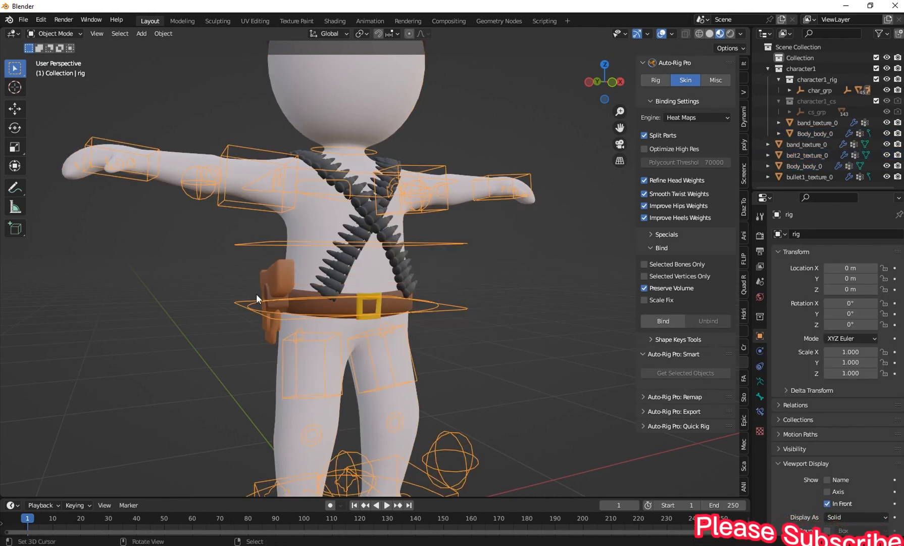
Step: Add a Data Transfer modifier to the belt, place it above the Armature modifier and pick the body mesh as source
left_click(293, 268)
left_click(759, 351)
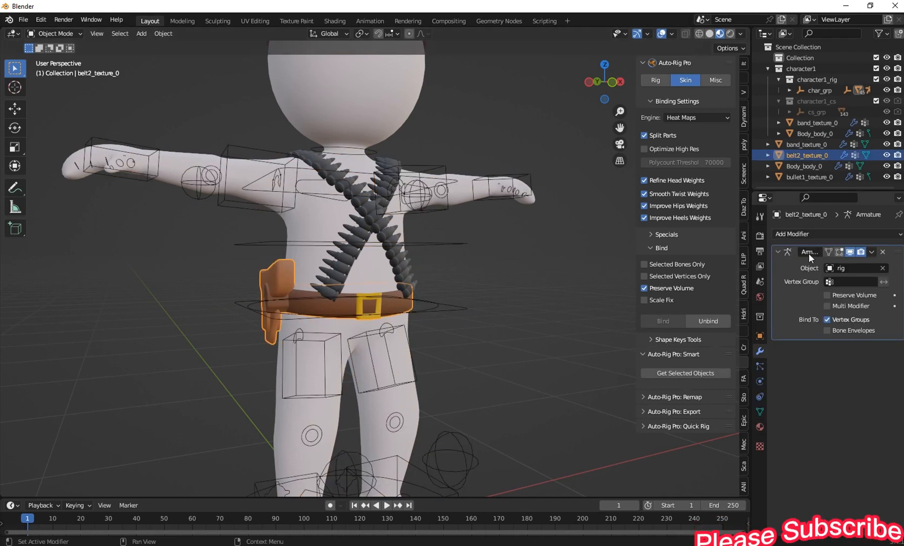
left_click(818, 235)
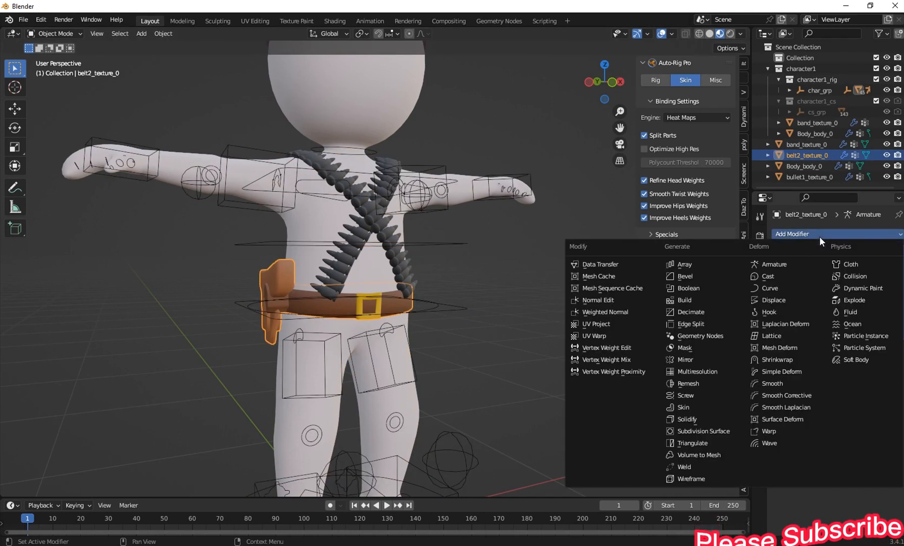
left_click(605, 266)
left_click_drag(898, 354, 898, 253)
left_click(873, 268)
left_click(289, 219)
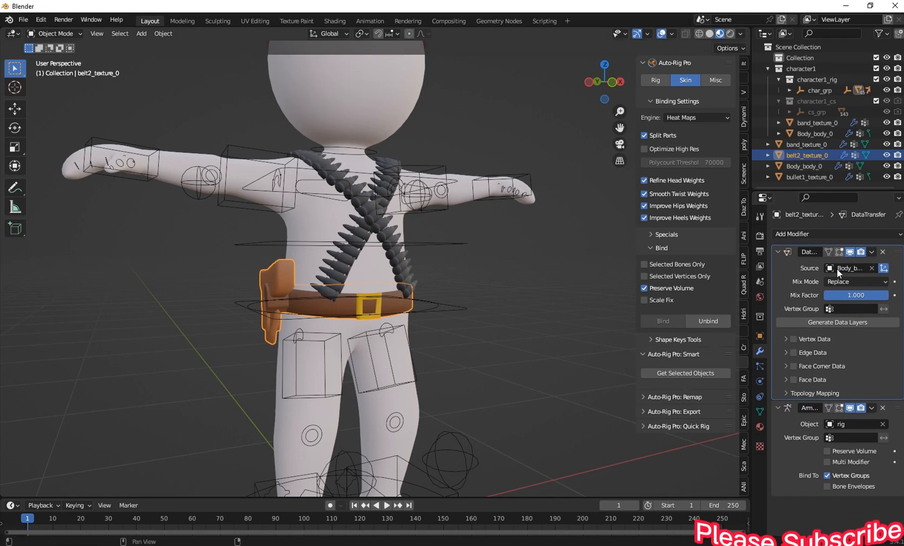
Step: Enable Vertex Data transfer of vertex groups on the belt's Data Transfer modifier and apply the modifier
left_click(793, 339)
left_click(788, 338)
left_click(794, 339)
left_click(871, 256)
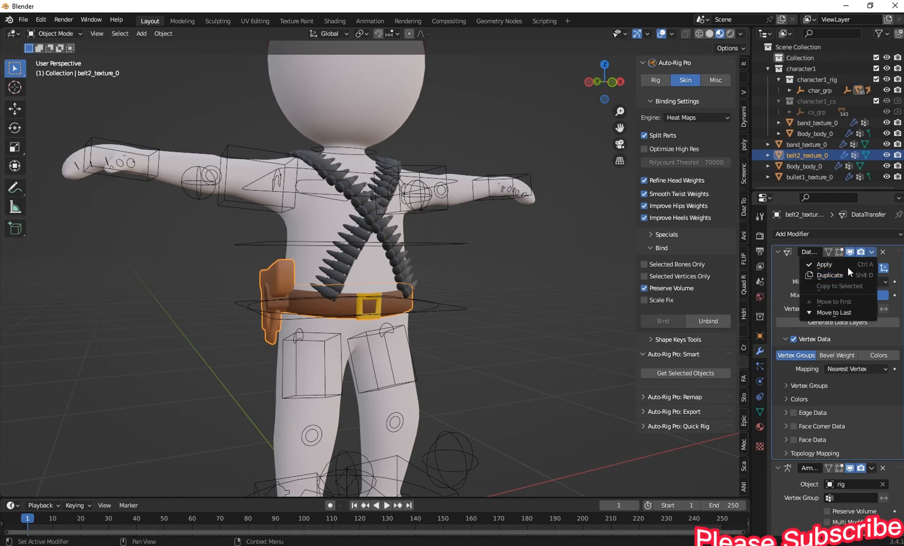
left_click(848, 266)
Step: Select the rig, switch to Pose Mode and test-rotate the lower spine controller to check the belt and strap
left_click(361, 257)
left_click(52, 34)
left_click(53, 66)
left_click(443, 246)
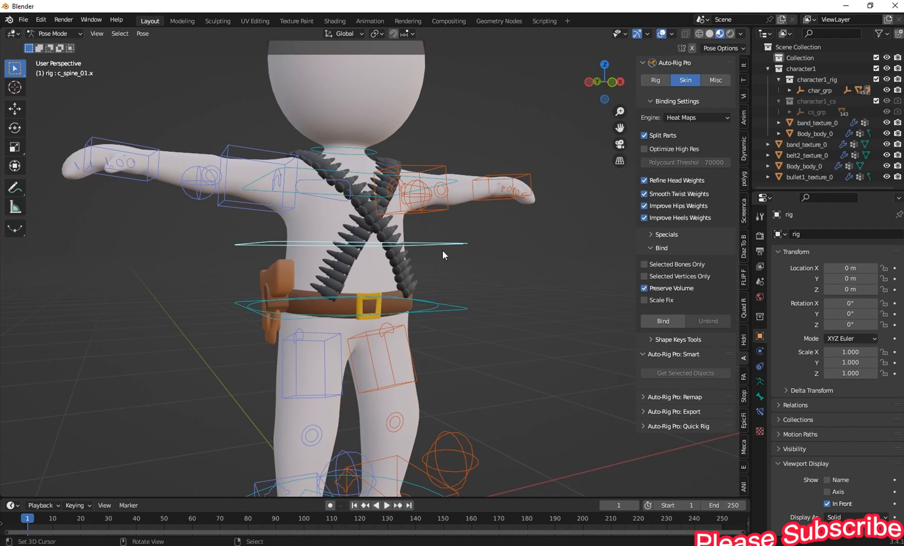
key("r")
left_click(440, 331)
Step: Test-rotate the root controller at the hips to check how the belt and bullet strap deform, and reset the pose
left_click(457, 310)
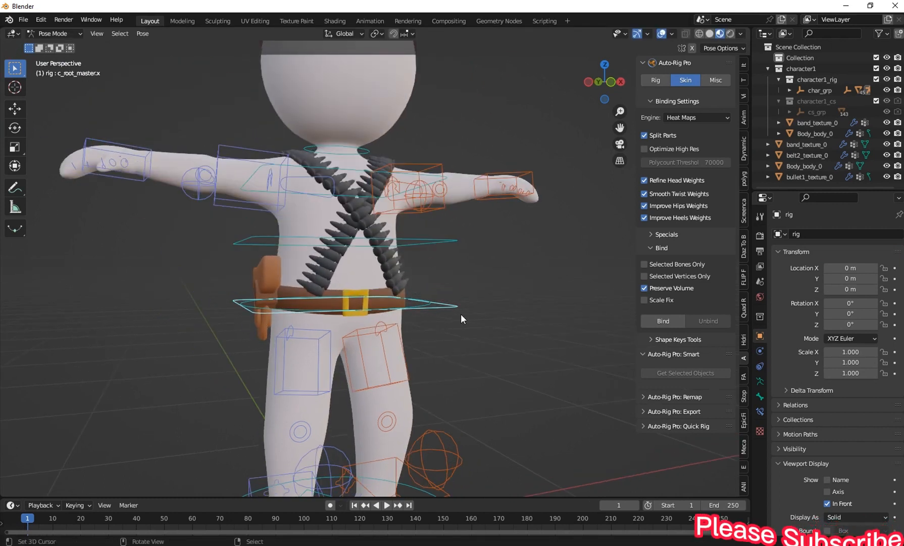
key("r")
right_click(419, 310)
left_click(427, 305)
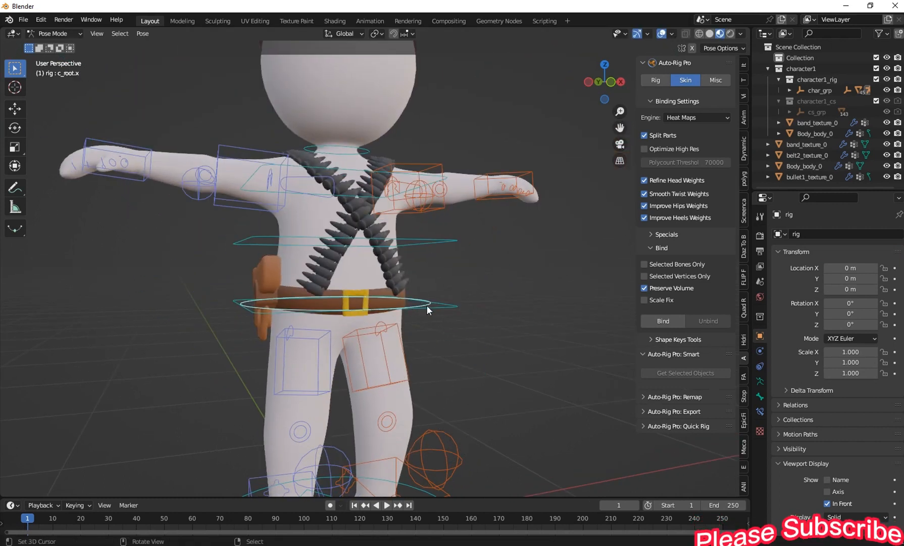
key("r")
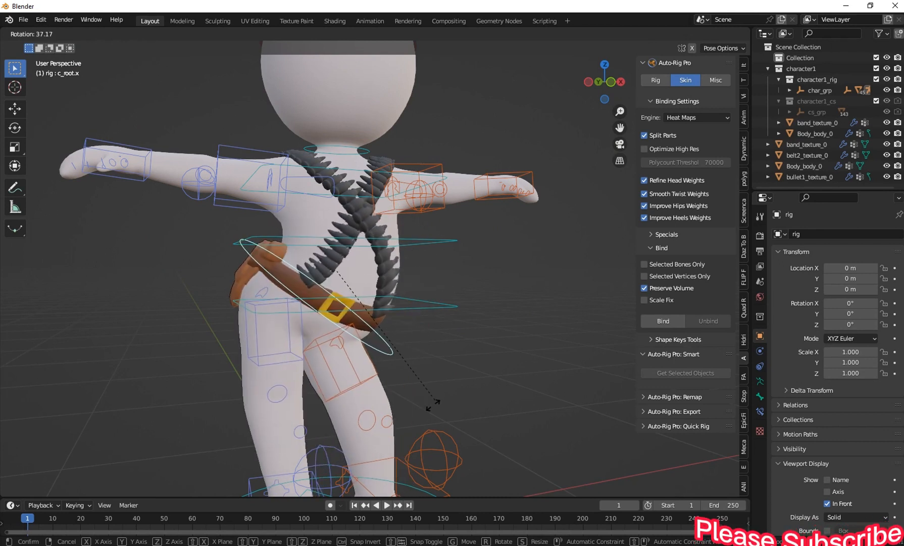
left_click(353, 362)
middle_click_drag(353, 362, 430, 390)
scroll(431, 390, "up", 3)
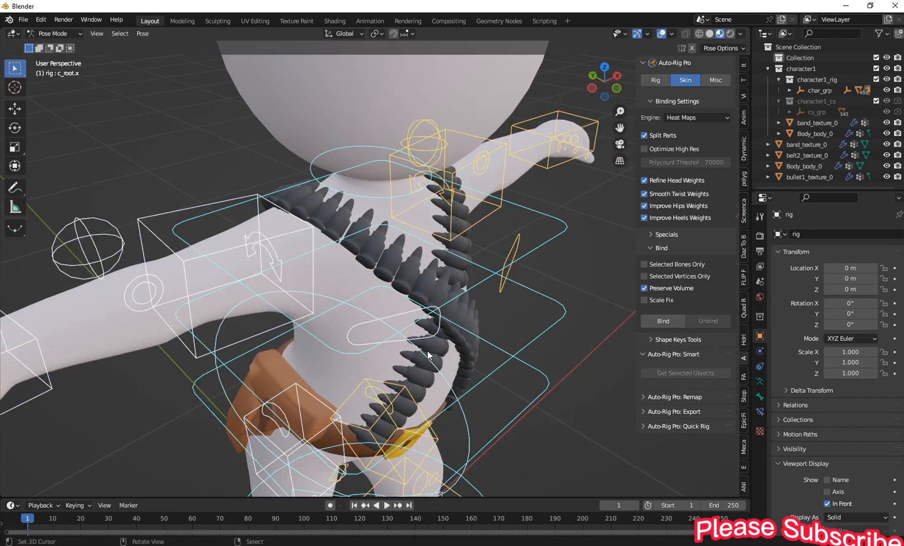
scroll(305, 420, "up", 3)
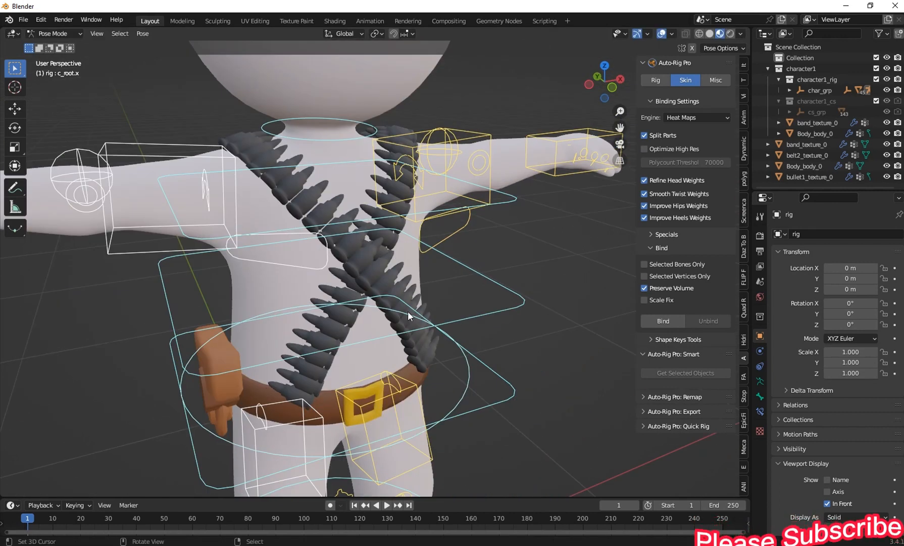
scroll(404, 311, "down", 5)
Step: Switch the character rig from Pose Mode back to Object Mode
left_click(41, 34)
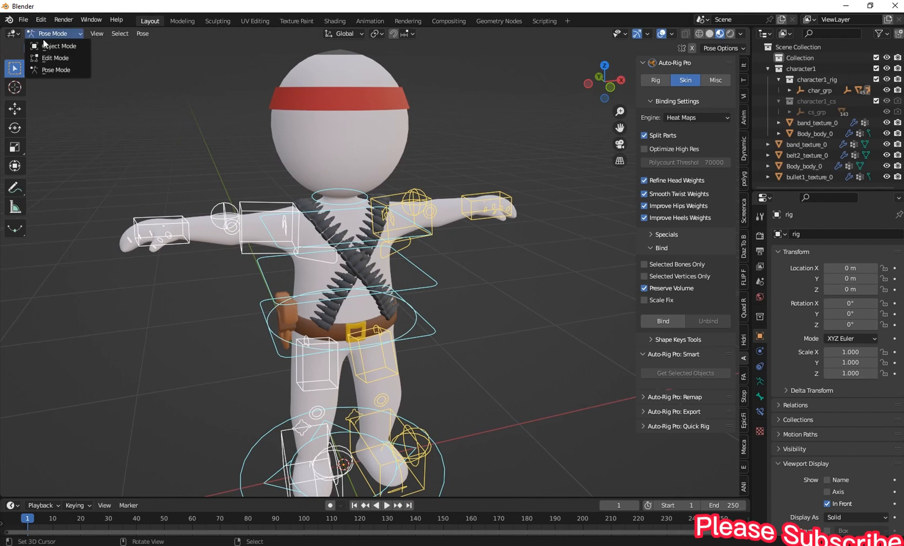
left_click(50, 45)
left_click(268, 222)
left_click(263, 214)
left_click(59, 34)
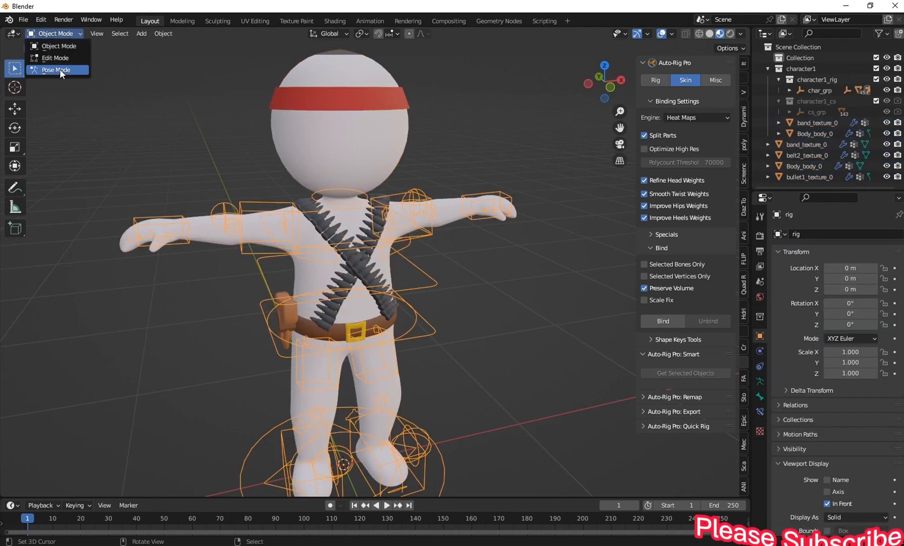
left_click(59, 69)
left_click(59, 34)
left_click(50, 46)
Step: Bring up the MecaFace add-on's face rig tools and frame the character's head
middle_click_drag(324, 167, 325, 306)
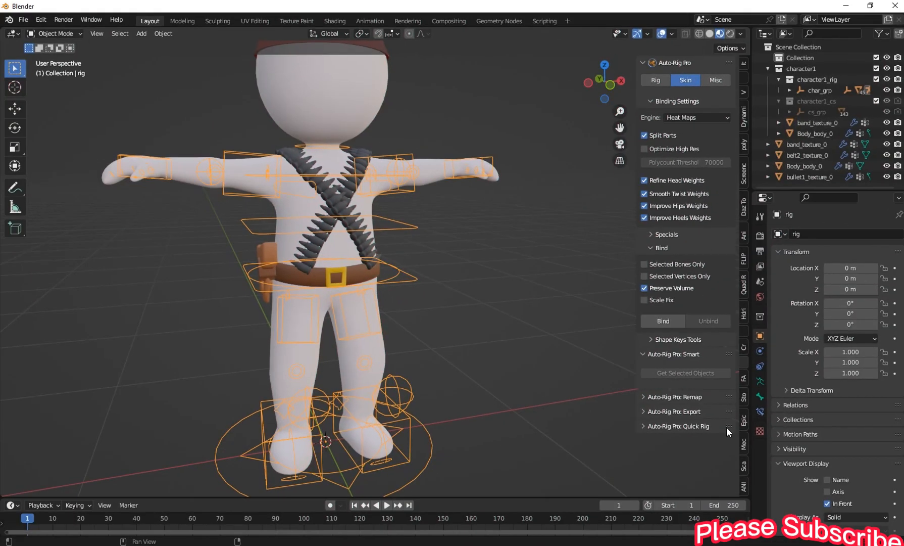
left_click(743, 423)
left_click(744, 444)
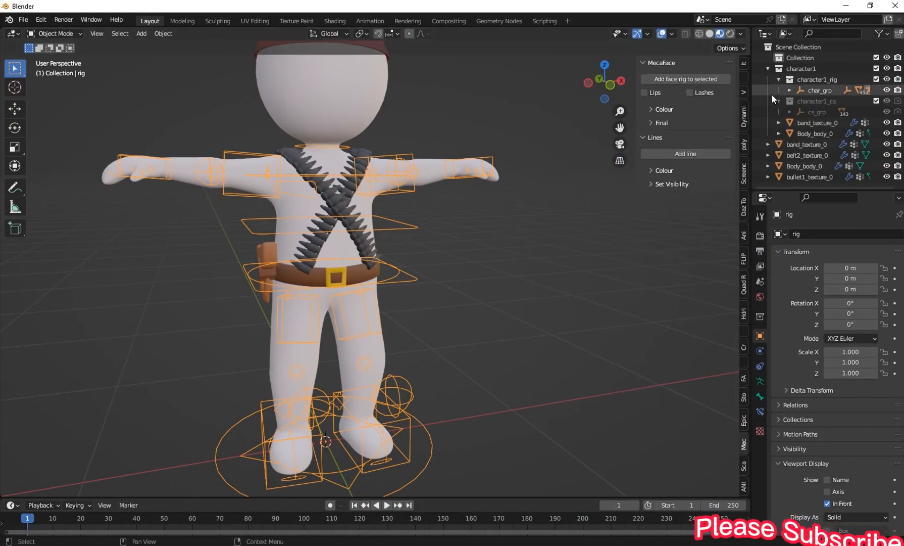
middle_click_drag(488, 260, 483, 369, "shift")
scroll(386, 214, "up", 1)
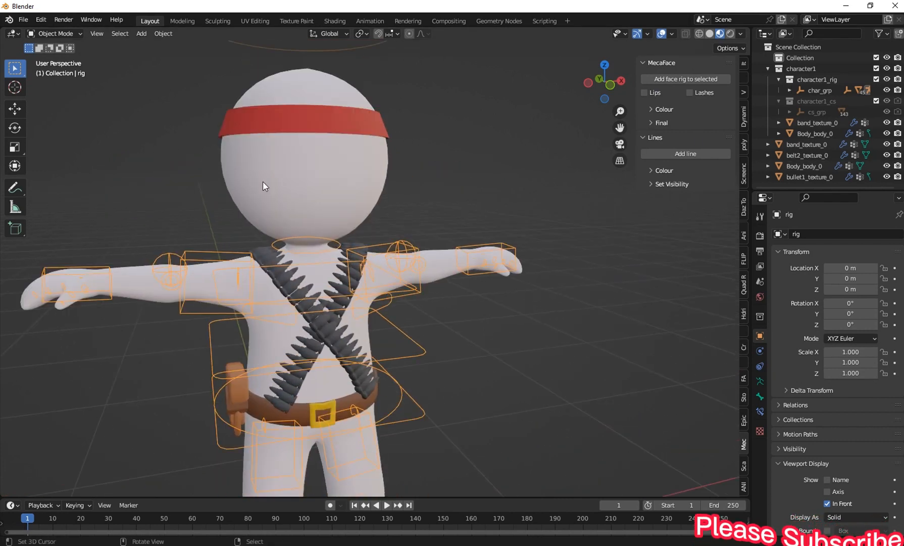
Step: Hide the character rig so only the stickman body and accessories stay in view
left_click(313, 175)
middle_click_drag(313, 174, 395, 74)
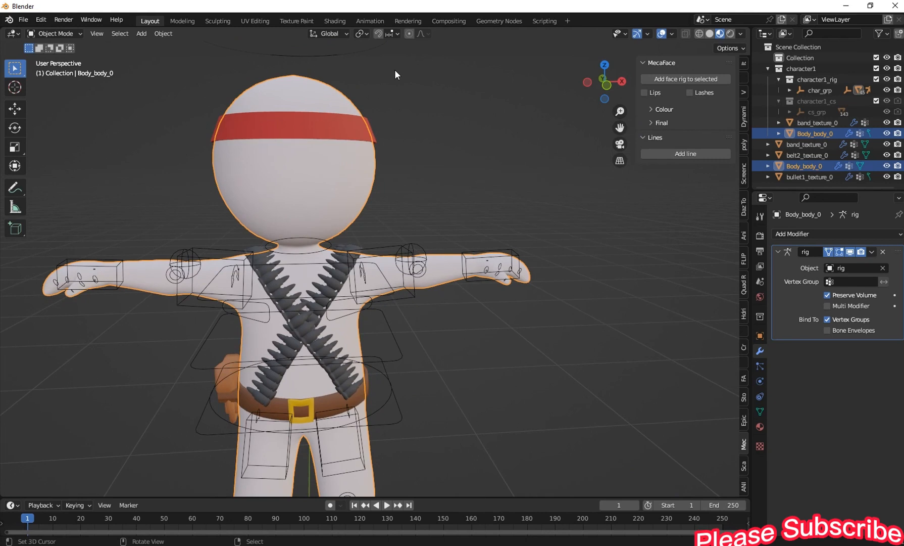
left_click(372, 251)
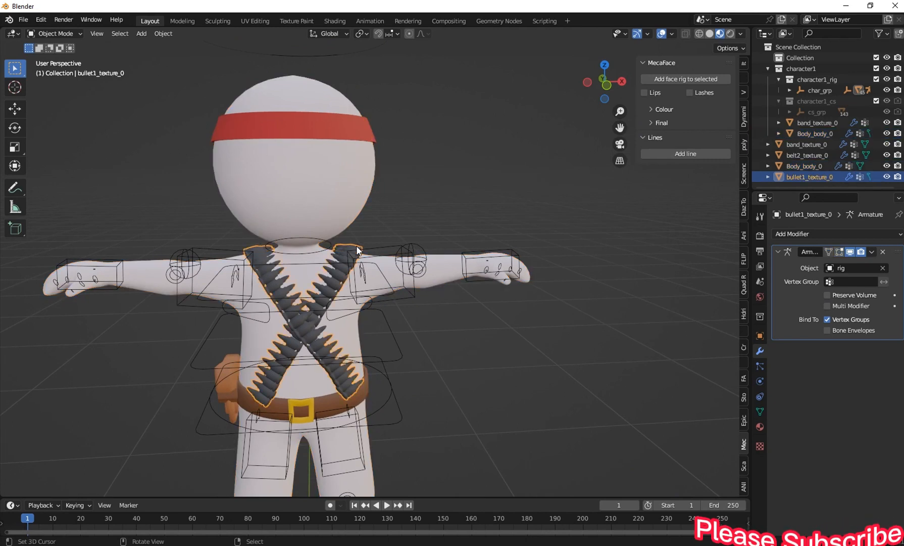
key("h")
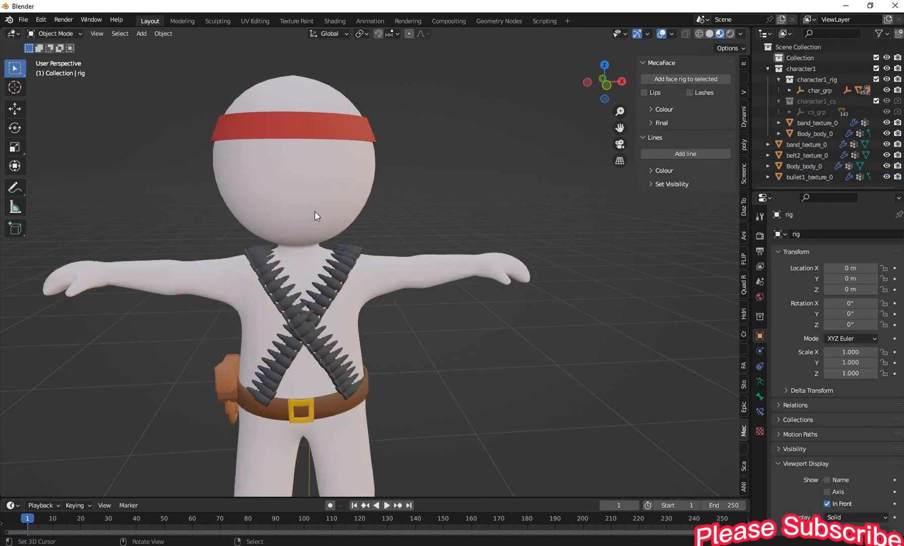
Step: Select the body mesh in front view and add the MecaFace face rig to it
left_click(274, 190)
key("KP_1")
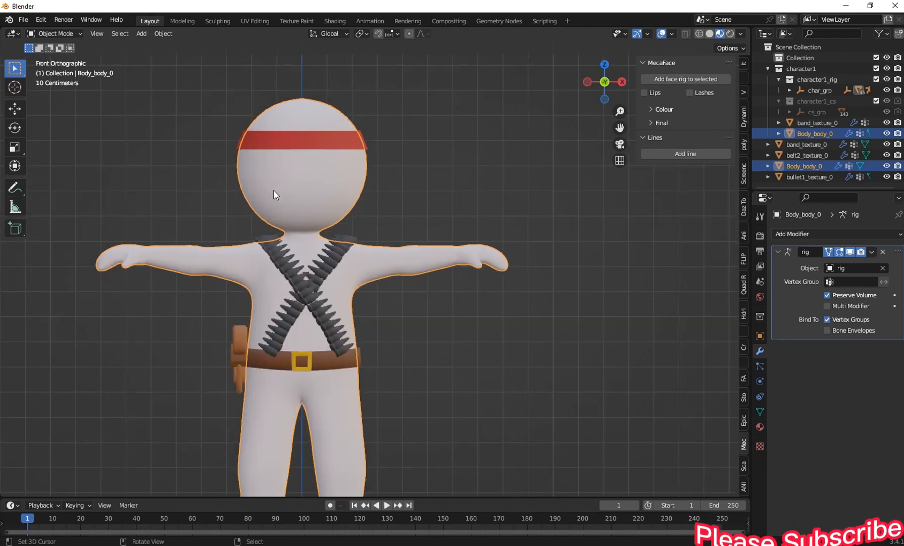
scroll(257, 194, "down", 1)
middle_click_drag(257, 194, 320, 181, "shift")
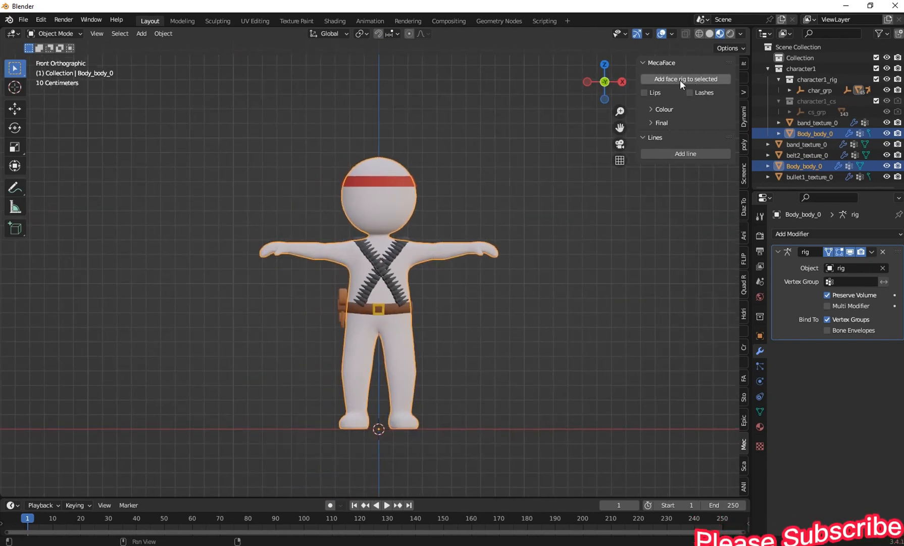
left_click(698, 83)
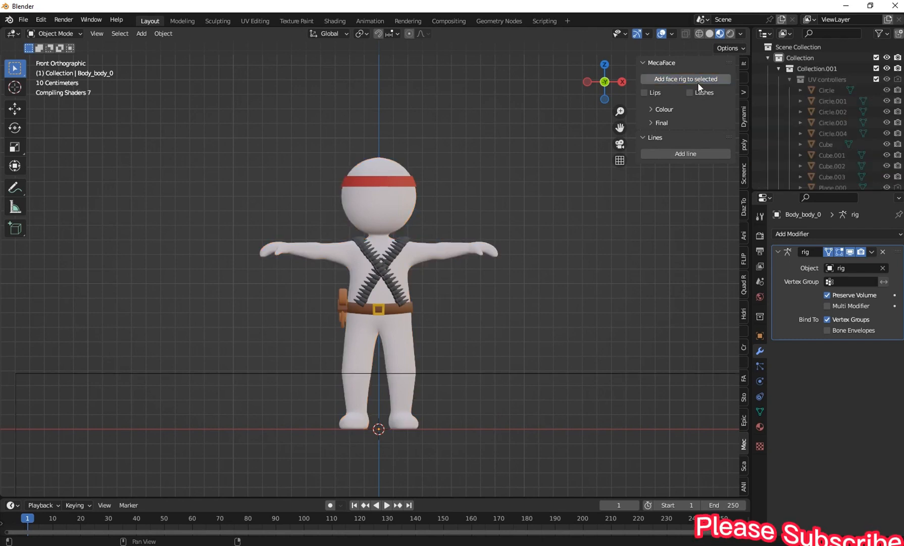
Step: Select the new face rig DeOne and move it about 5.42 m along global Y, out in front of the character
scroll(281, 201, "down", 10)
middle_click_drag(326, 240, 329, 172, "shift")
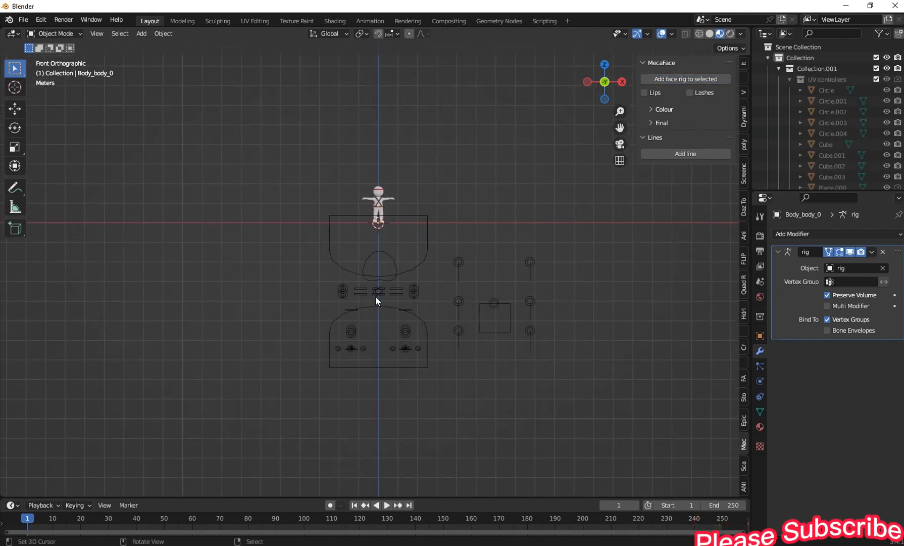
left_click(413, 262)
scroll(416, 266, "up", 2)
middle_click_drag(354, 273, 530, 311)
scroll(530, 311, "down", 3)
middle_click_drag(314, 210, 297, 203)
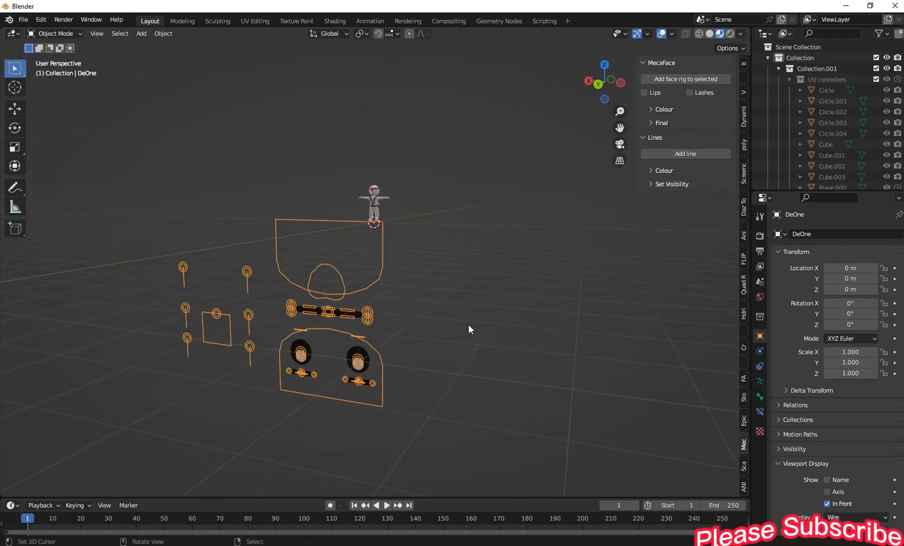
middle_click_drag(323, 324, 303, 319)
key("g")
key("y")
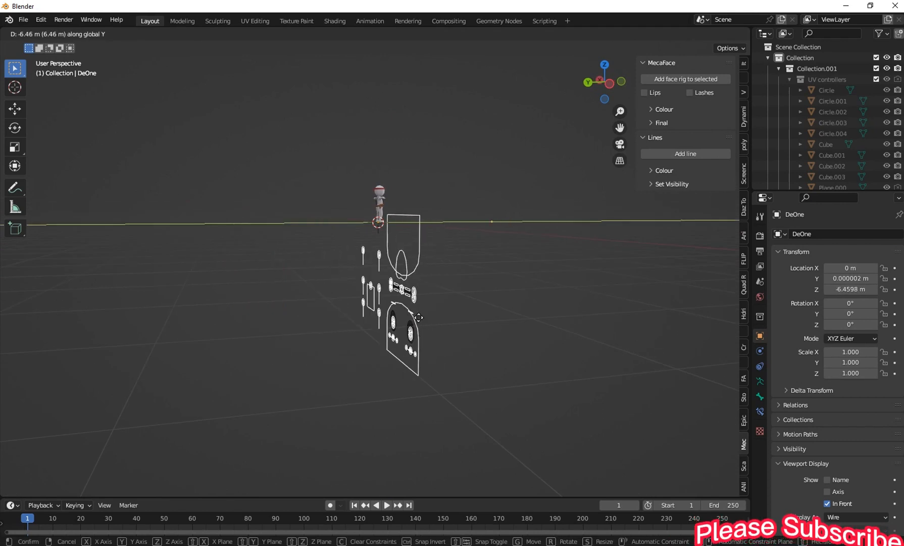
left_click(402, 299)
Step: Scale the face rig down to about 0.166
middle_click_drag(403, 299, 521, 346)
scroll(521, 346, "up", 4)
key("s")
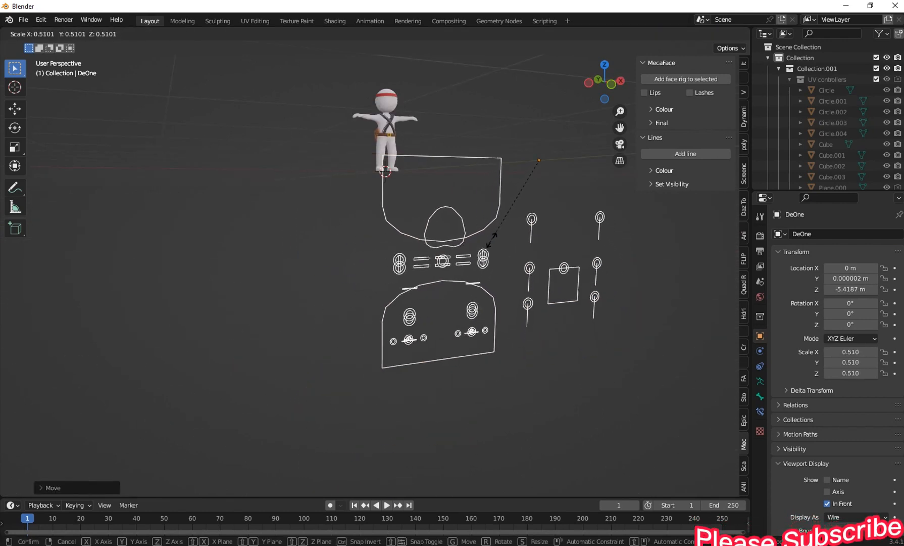
left_click(504, 190)
middle_click_drag(504, 190, 483, 213)
Step: Rotate the face rig 180° about the global X axis
scroll(482, 205, "up", 1)
key("r")
key("x")
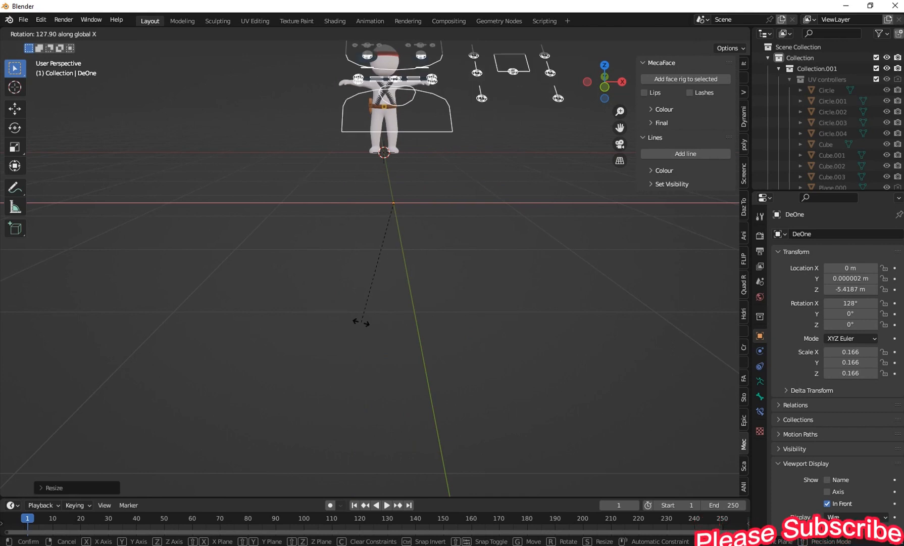
type("18")
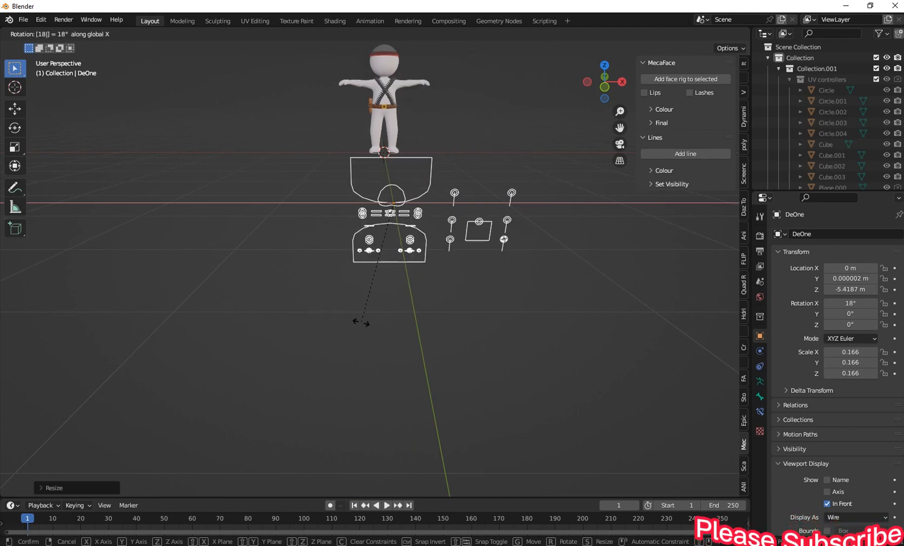
type("0")
key("Return")
Step: Move the face rig about 6.08 m along global Y, back to the character
middle_click_drag(401, 297, 550, 262)
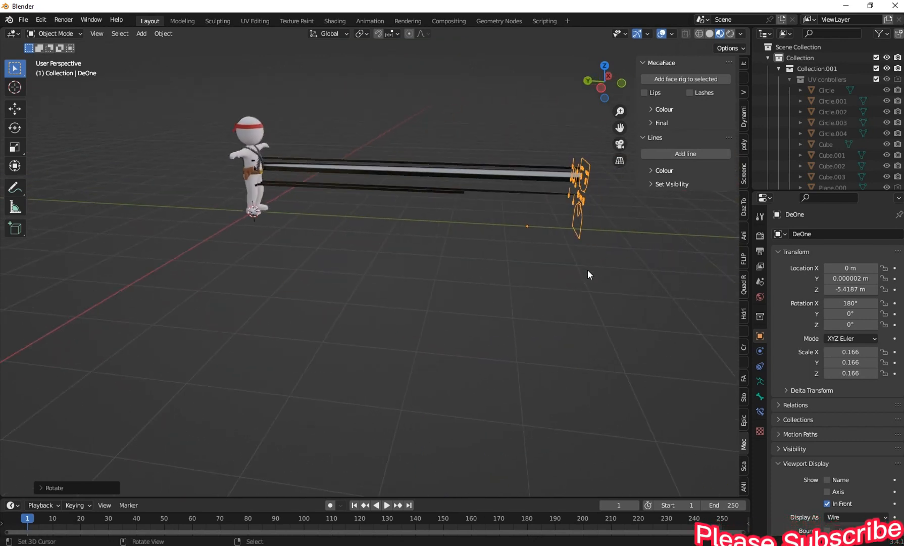
key("g")
key("y")
left_click(284, 246)
scroll(312, 195, "up", 2)
Step: Raise the face rig along global Z toward the character's head
middle_click_drag(312, 195, 243, 210)
scroll(402, 154, "up", 4)
middle_click_drag(326, 166, 390, 311)
key("g")
key("z")
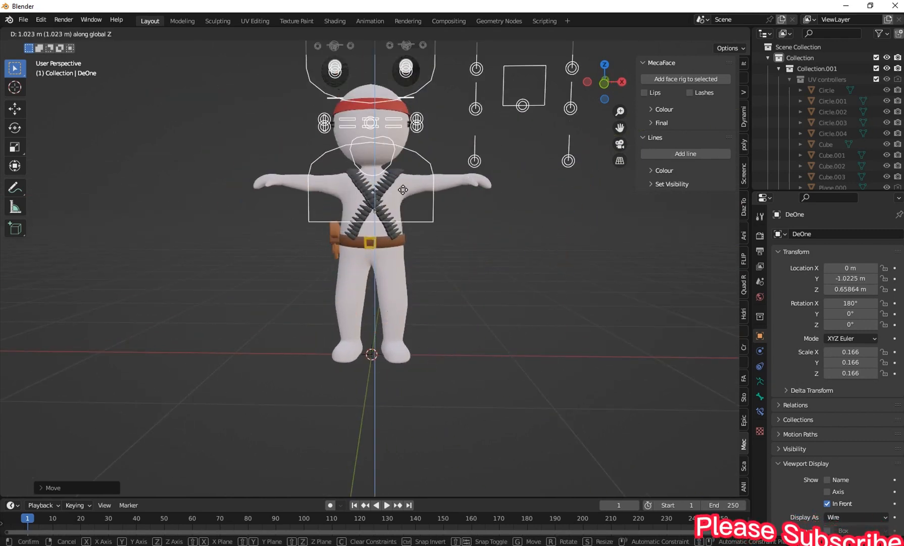
left_click(422, 262)
Step: Resize the face rig to a scale of about 0.099 and raise it along Z to head height
scroll(423, 262, "up", 2)
key("s")
left_click(409, 255)
key("g")
key("z")
left_click(389, 151)
scroll(390, 154, "up", 2)
key("s")
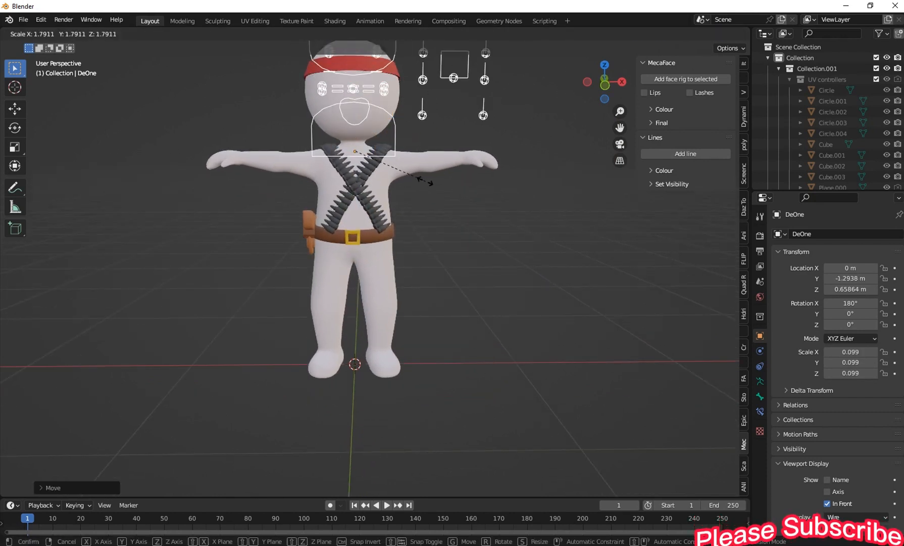
left_click(421, 185)
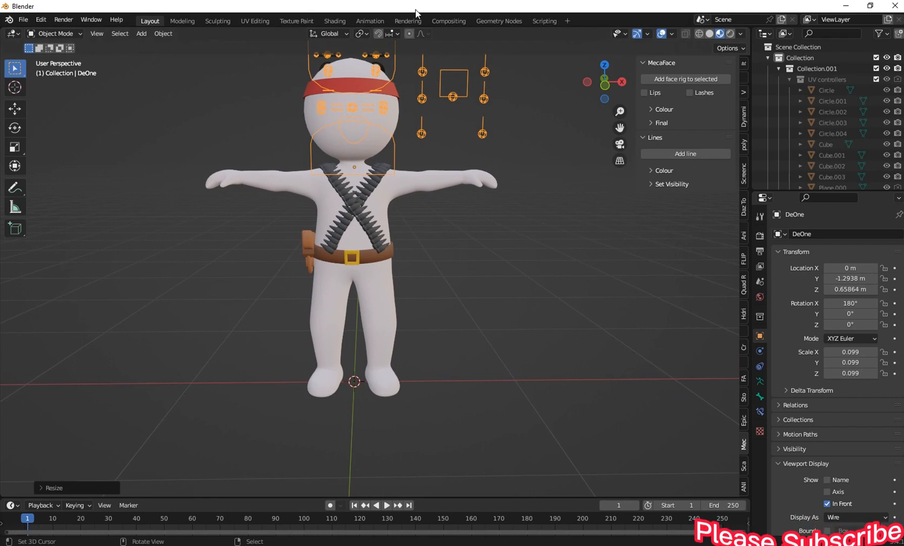
Step: Lower the face rig about 0.29 m along global Z so its controls line up with the face
key("KP_Decimal")
scroll(378, 153, "down", 3)
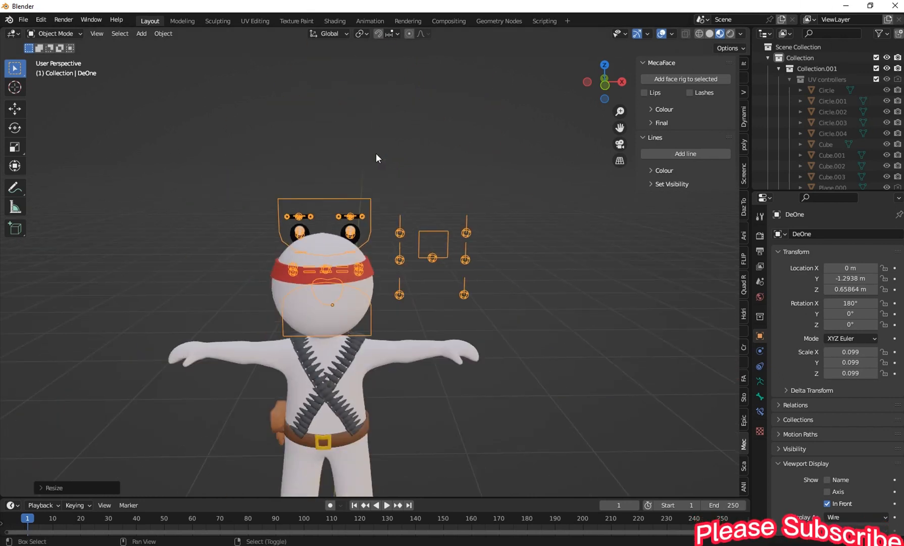
middle_click_drag(352, 208, 355, 193)
key("g")
key("z")
left_click(350, 237)
Step: Move the face rig about 0.5 m along global Y toward the front of the head
middle_click_drag(349, 237, 442, 266)
key("g")
key("y")
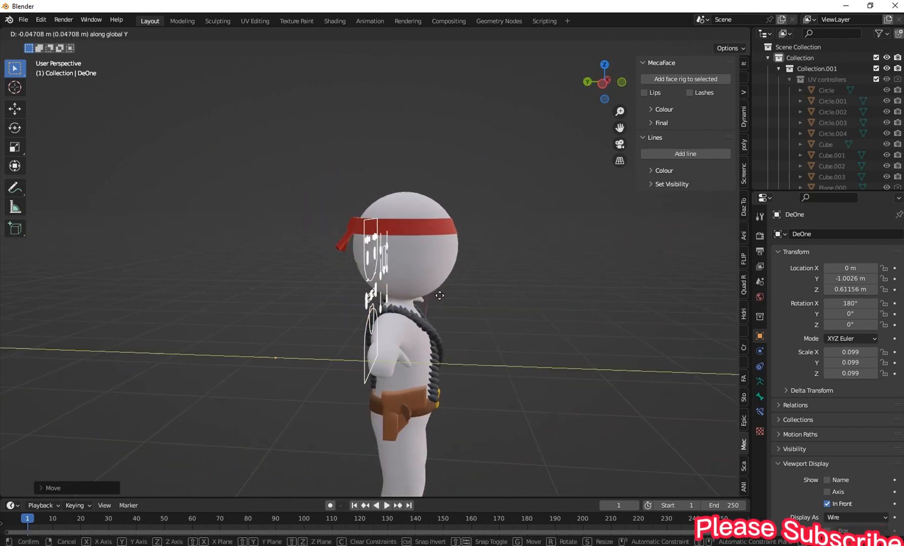
left_click(512, 300)
Step: Scale the face rig to about 0.086 and raise it about 0.1 m
middle_click_drag(511, 299, 414, 277)
key("s")
left_click(374, 296)
key("g")
key("y")
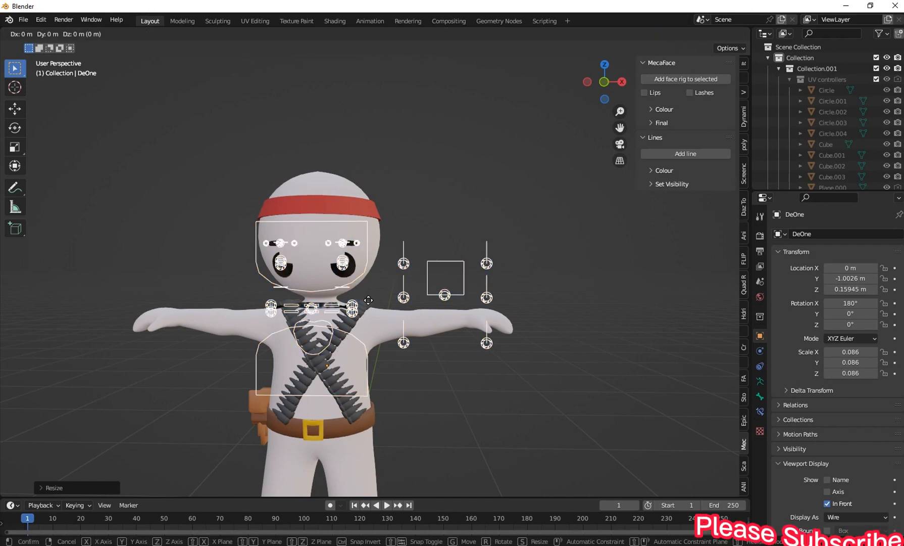
left_click(370, 279)
Step: Scale the face rig down to about 0.069 and move it about 0.21 m forward along global Y
middle_click_drag(370, 279, 343, 271)
key("s")
left_click(412, 299)
key("g")
key("y")
left_click(461, 268)
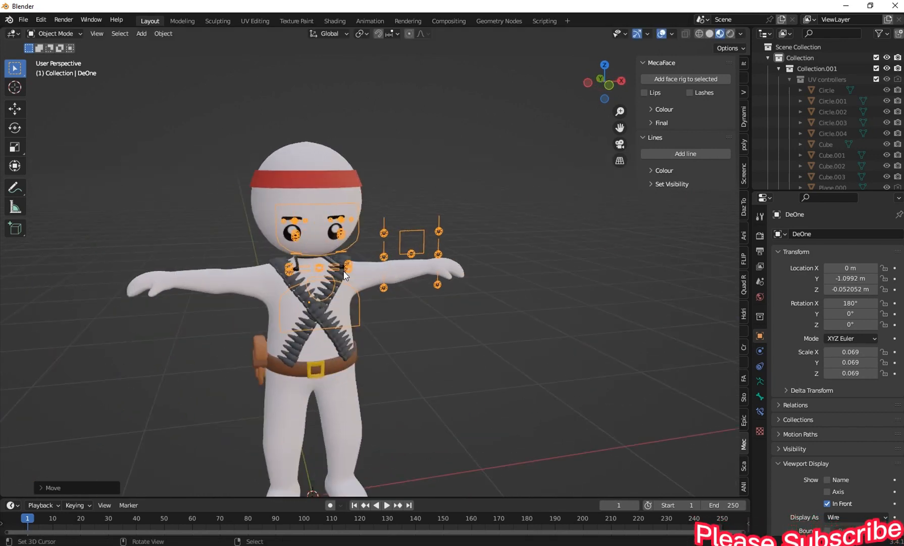
Step: Raise the face rig about 0.085 m along global Z to place the eyes and mouth higher on the head
key("g")
key("z")
key("Escape")
scroll(349, 246, "up", 3)
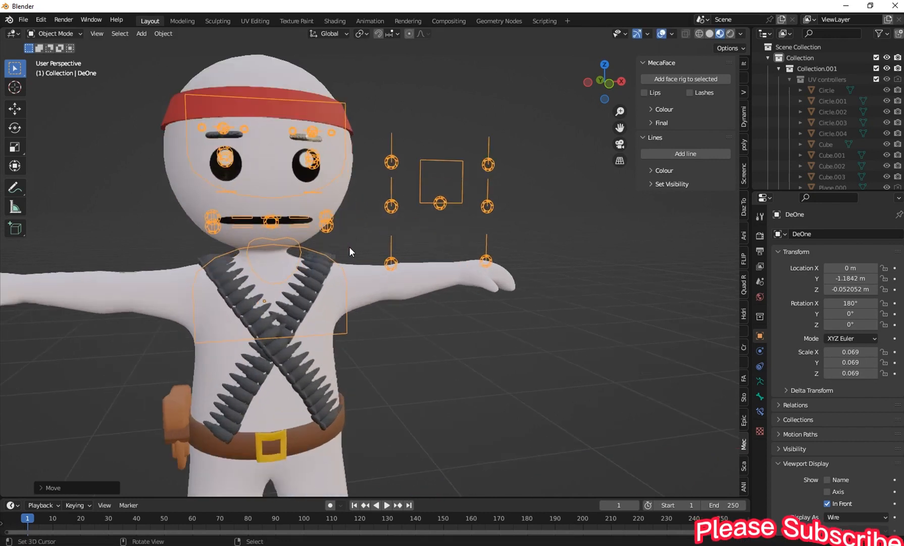
Step: Fine-tune the face rig's scale to about 0.064 and its height so the eyes, brows and mouth fit below the headband
key("s")
left_click(350, 223)
key("g")
key("y")
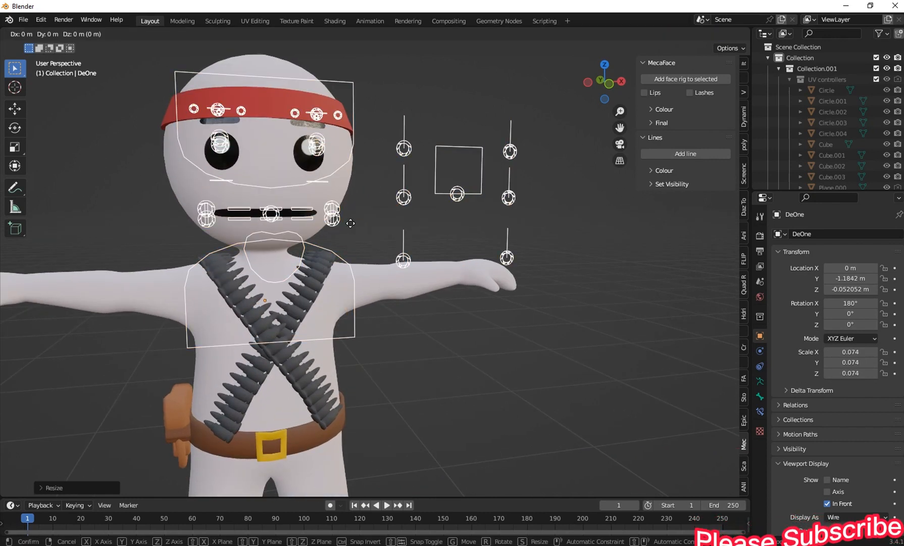
left_click(348, 234)
key("s")
left_click(339, 233)
key("g")
key("z")
left_click(337, 217)
Step: Examine how the projected eyes, brows and mouth sit on the head from the side and front
middle_click_drag(377, 226, 241, 187)
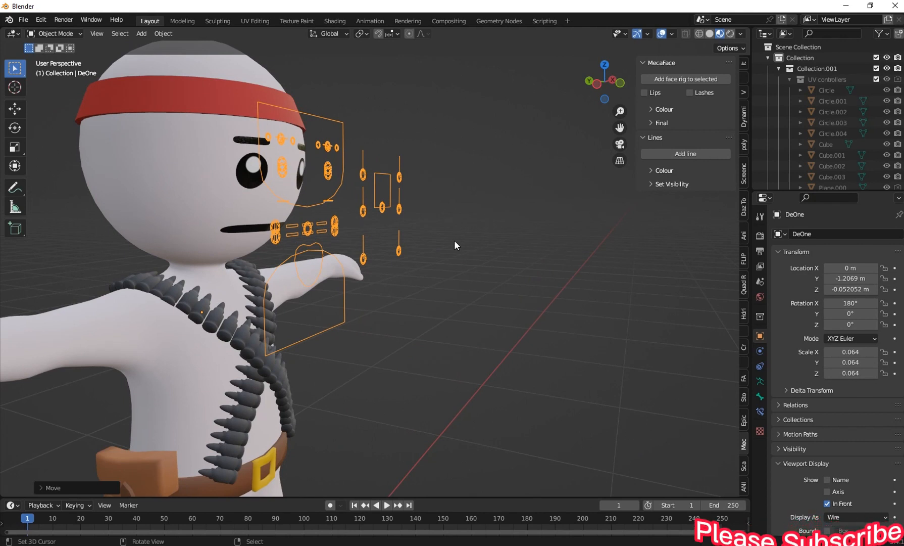
left_click(247, 173)
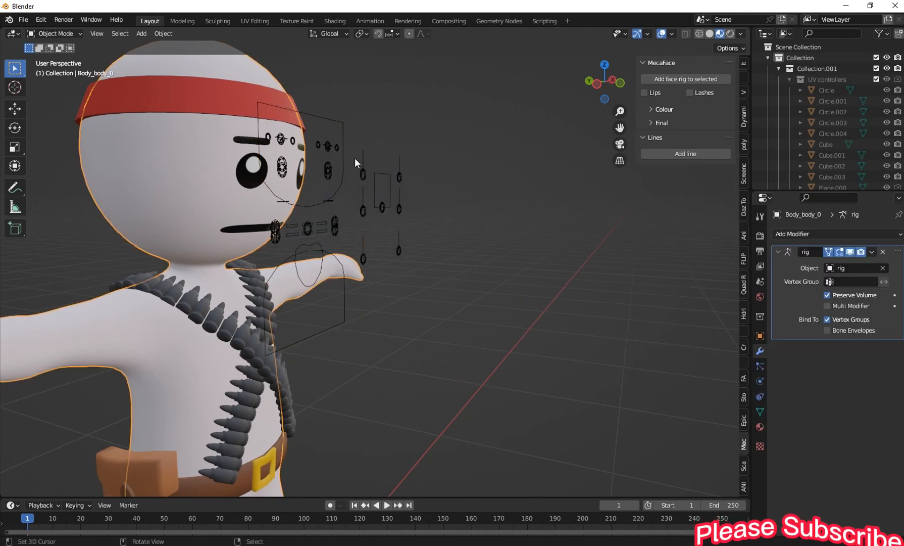
middle_click_drag(458, 202, 297, 194)
right_click(330, 194)
middle_click_drag(353, 195, 310, 195)
scroll(326, 195, "up", 2)
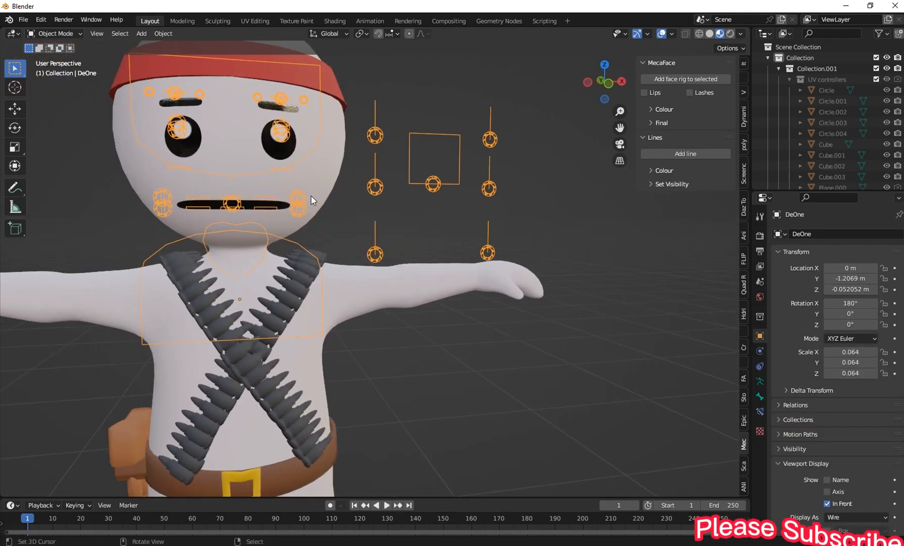
Step: Switch the face rig to Pose Mode and try moving its bottom teeth control
left_click(41, 33)
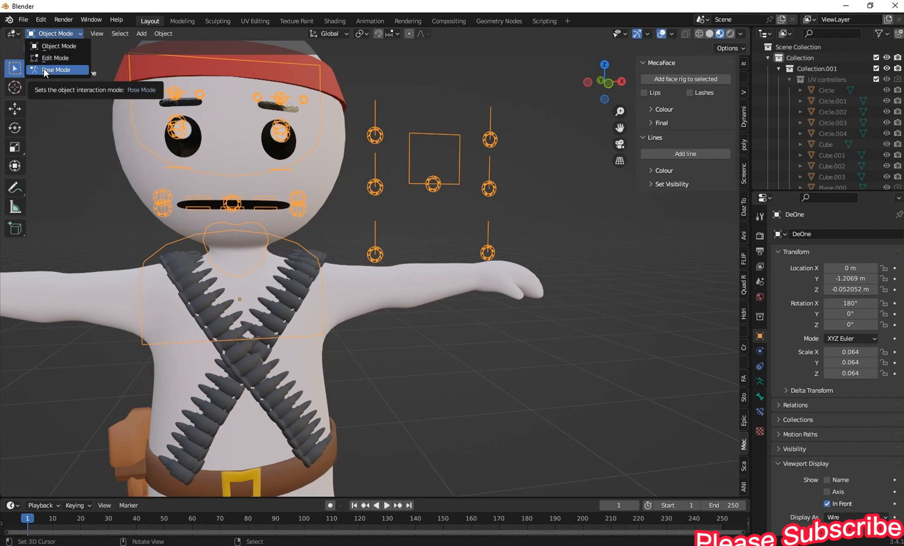
left_click(43, 69)
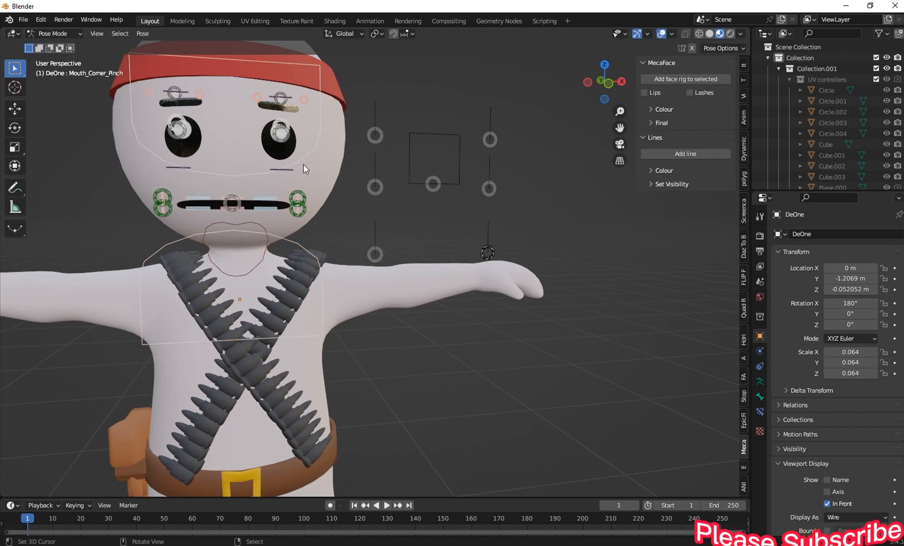
right_click(278, 238)
key("g")
right_click(268, 253)
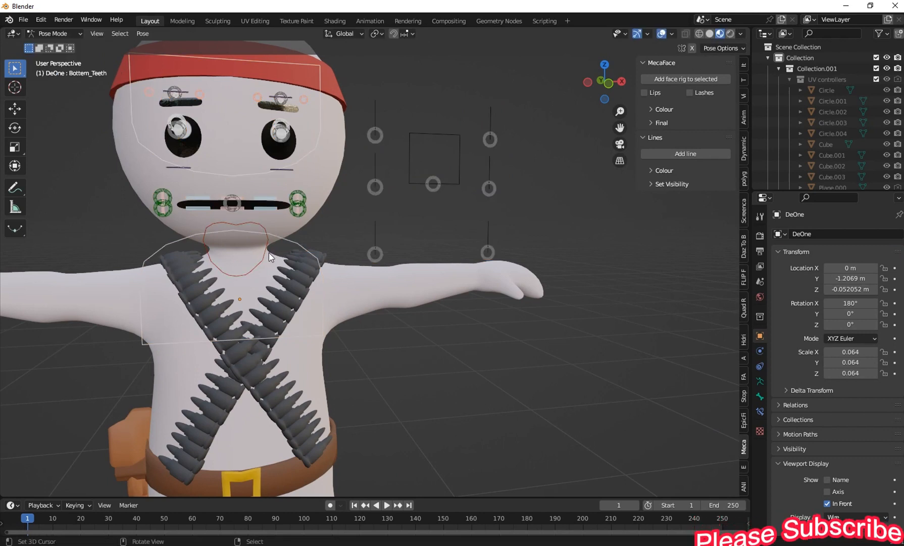
Step: Open the mouth by moving the Lower_Mouth control down about 0.05 m, and try moving the lower-left mouth corner control
scroll(248, 227, "up", 3)
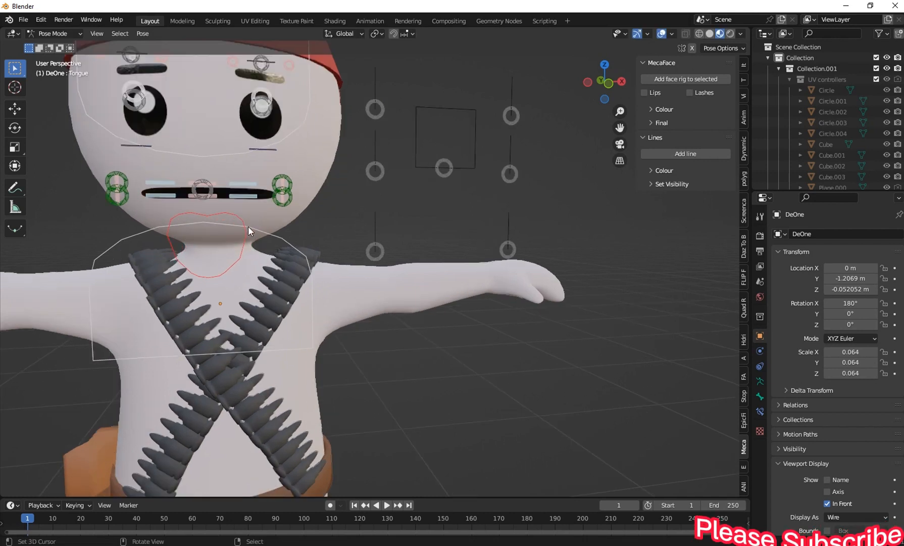
right_click(172, 186)
key("g")
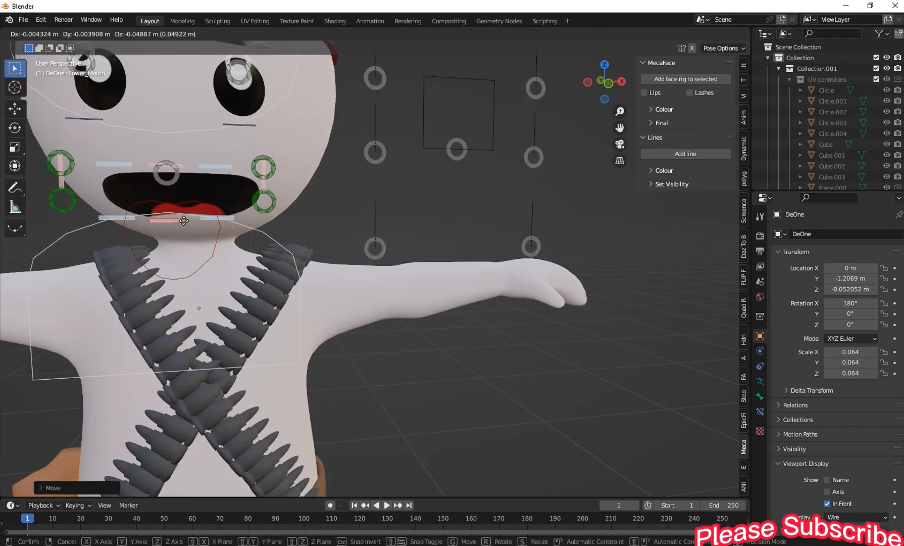
left_click(182, 216)
right_click(216, 234)
key("g")
right_click(261, 221)
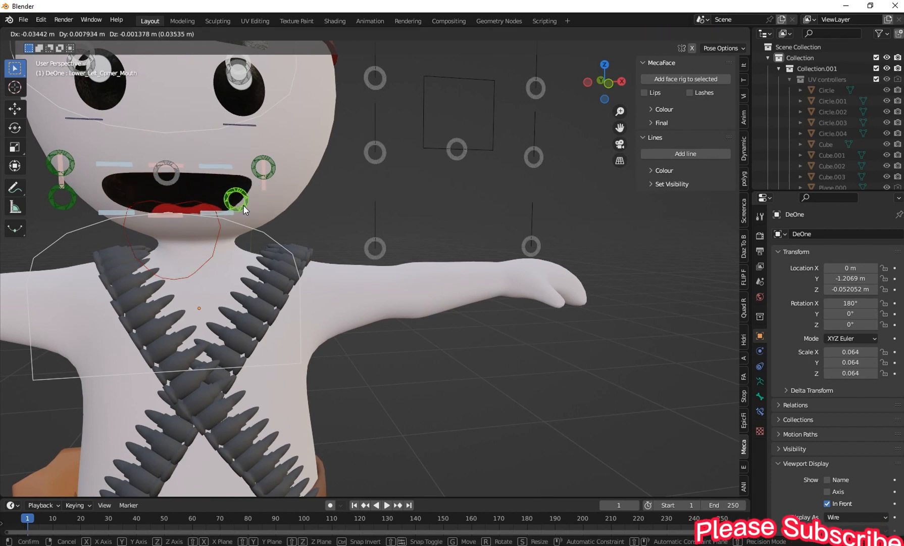
Step: Try moving the pupil controls of both eyes
scroll(243, 205, "down", 4)
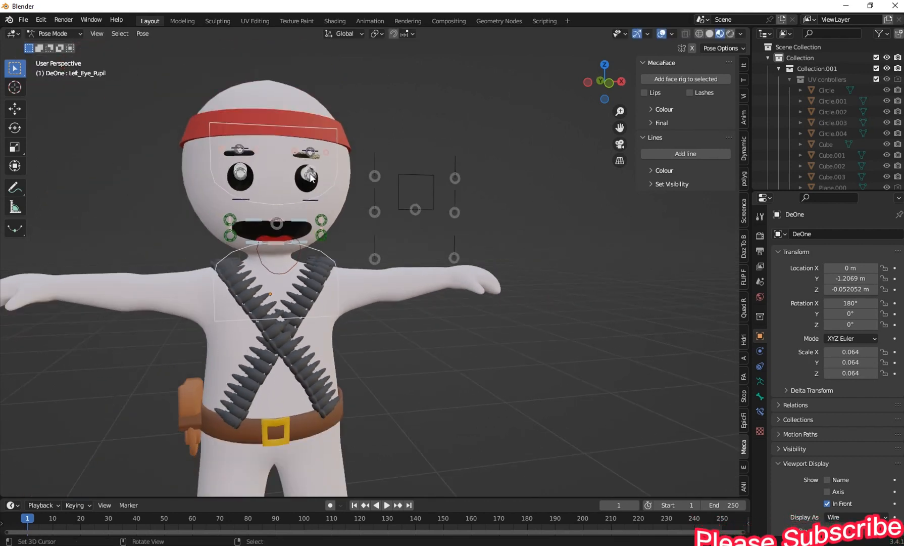
key("g")
right_click(274, 181)
right_click(244, 168)
key("g")
right_click(242, 159)
Step: Try moving the right and left eyebrow controls of the face rig
right_click(236, 150)
key("g")
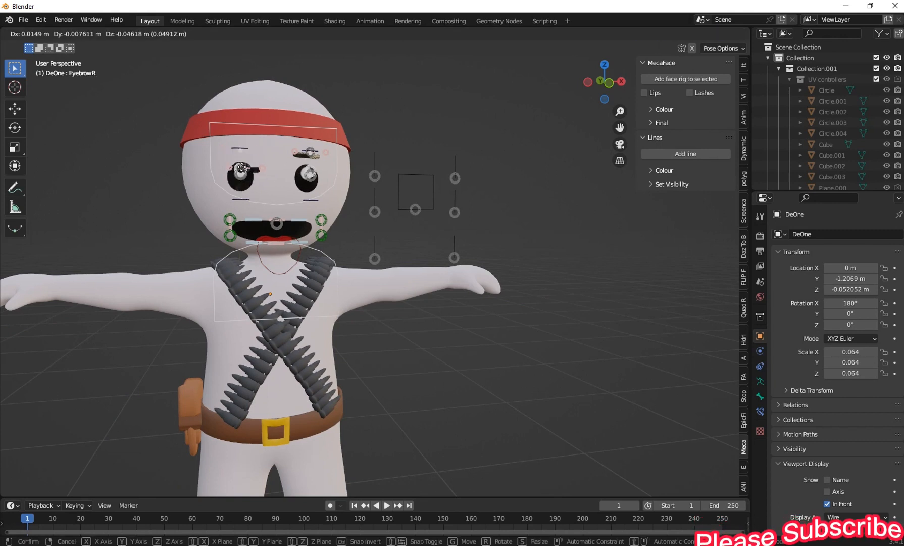
right_click(243, 146)
scroll(306, 143, "up", 4)
scroll(305, 142, "down", 2)
middle_click_drag(270, 102, 267, 107)
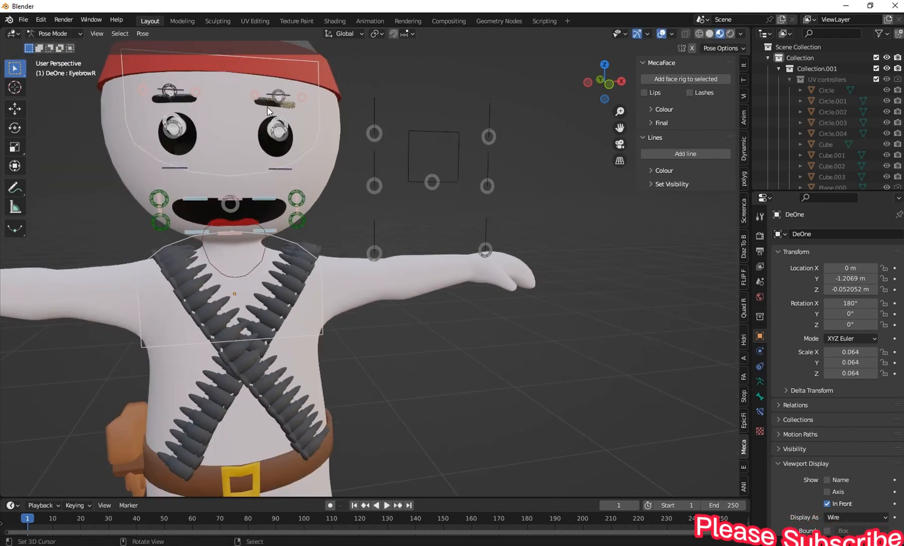
key("g")
right_click(291, 145)
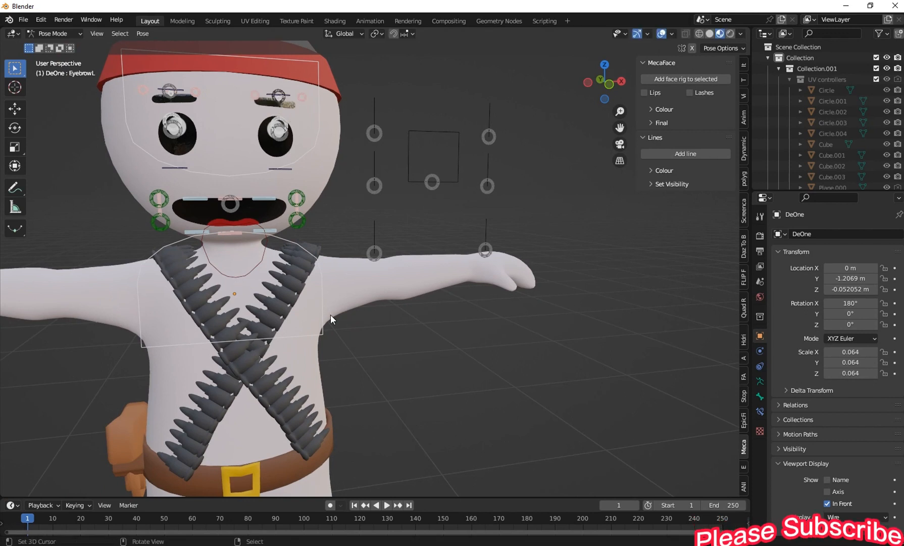
Step: Select all face rig controls and clear their locations
scroll(330, 314, "down", 3)
key("a")
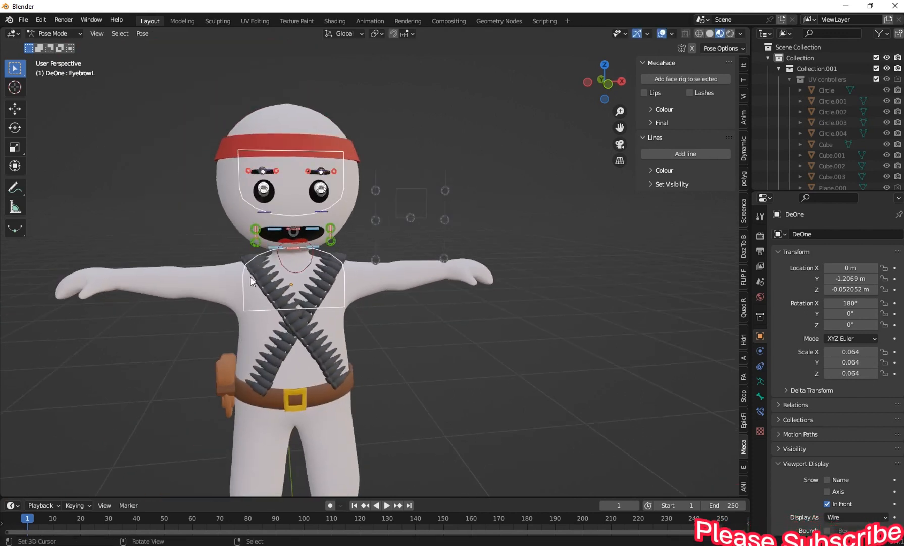
key("alt+g")
scroll(273, 187, "up", 3)
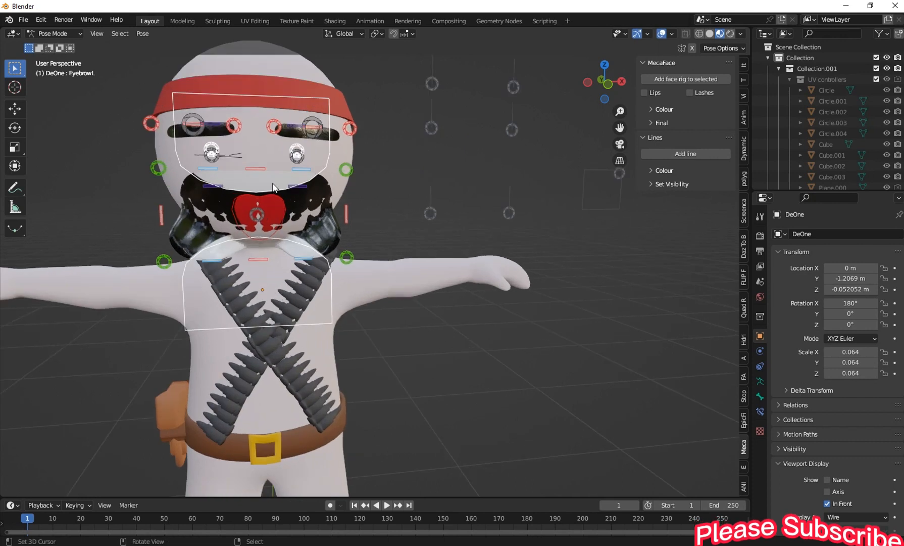
middle_click_drag(258, 225, 292, 241, "shift")
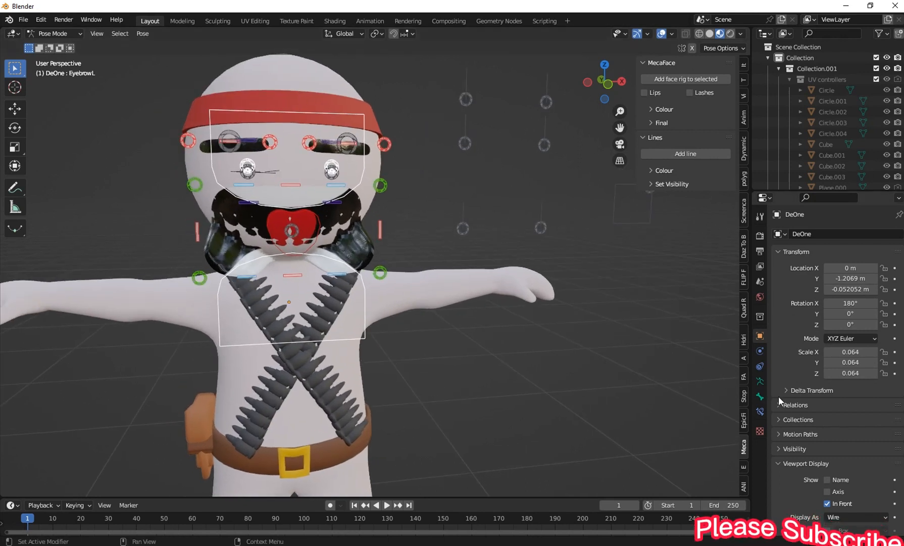
Step: Apply the Base pose from the face armature's legacy pose library to the face controls
scroll(784, 404, "down", 1)
left_click(760, 380)
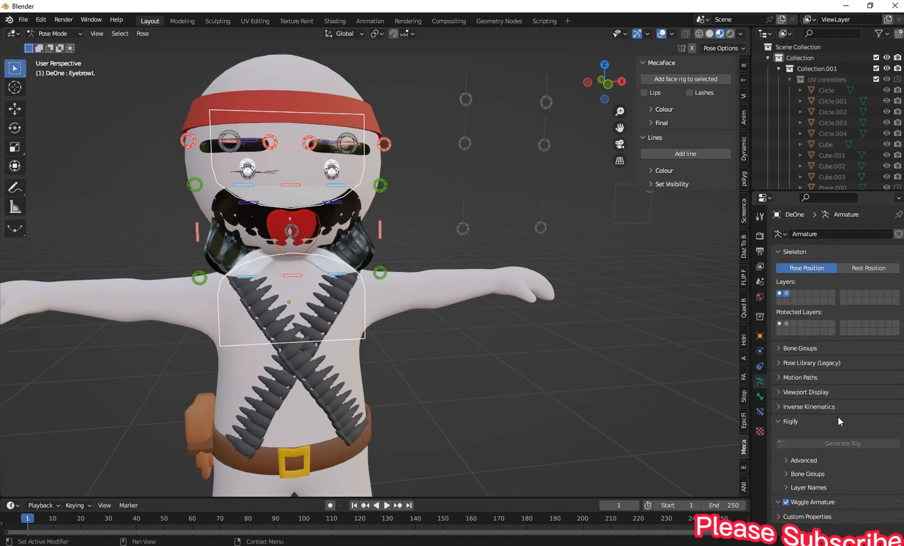
left_click(807, 362)
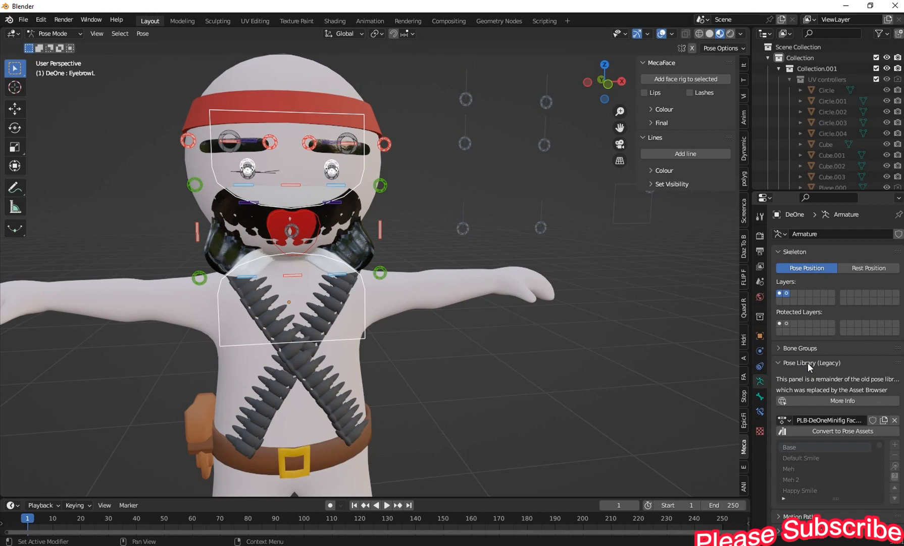
left_click(799, 468)
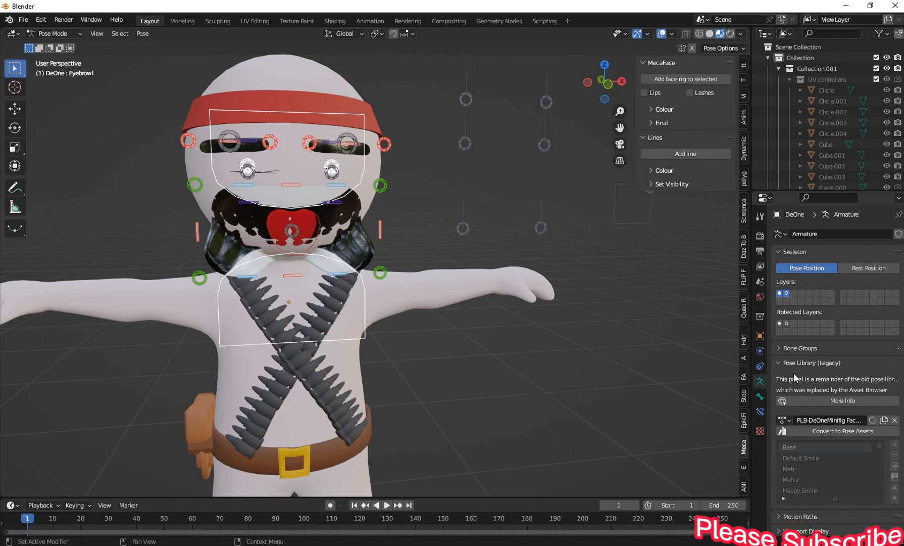
left_click(895, 465)
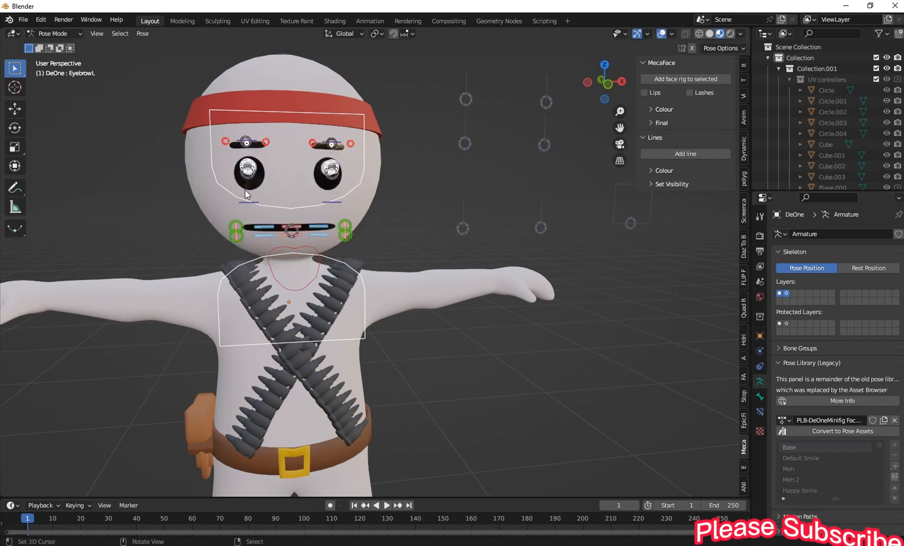
Step: Return the face rig to Object Mode and unhide the body rig
left_click(51, 34)
left_click(51, 46)
scroll(323, 232, "down", 3)
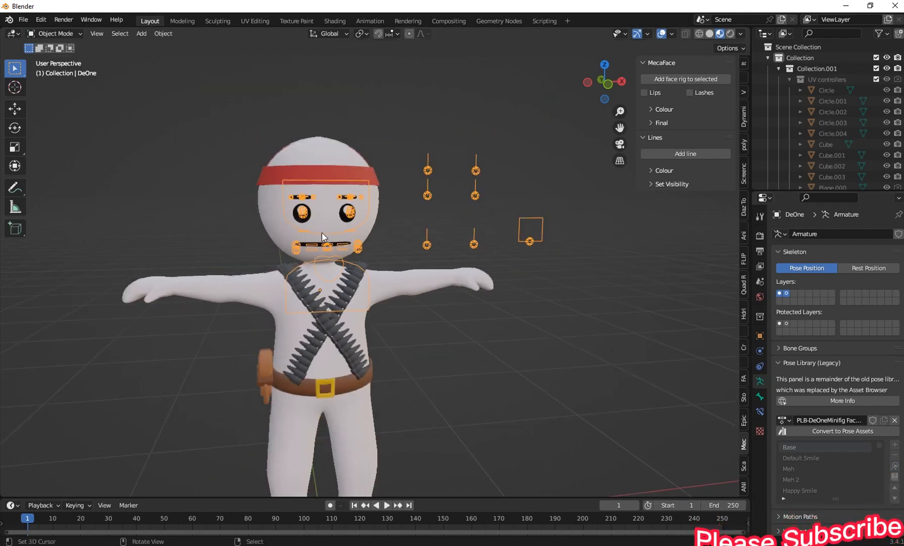
middle_click_drag(330, 266, 332, 223, "shift")
scroll(332, 223, "up", 1)
scroll(331, 222, "up", 2)
key("alt+h")
Step: Try moving the body rig and the face rig separately as whole objects
right_click(413, 256)
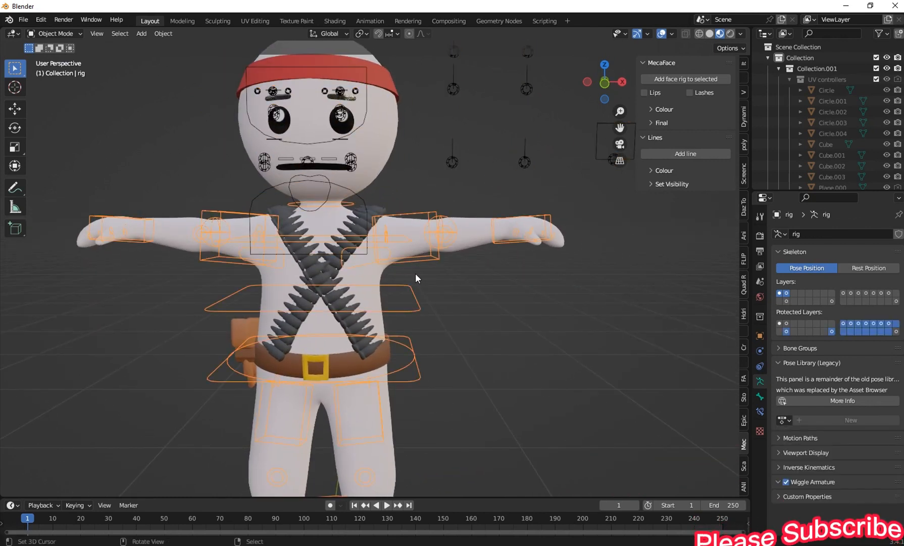
key("g")
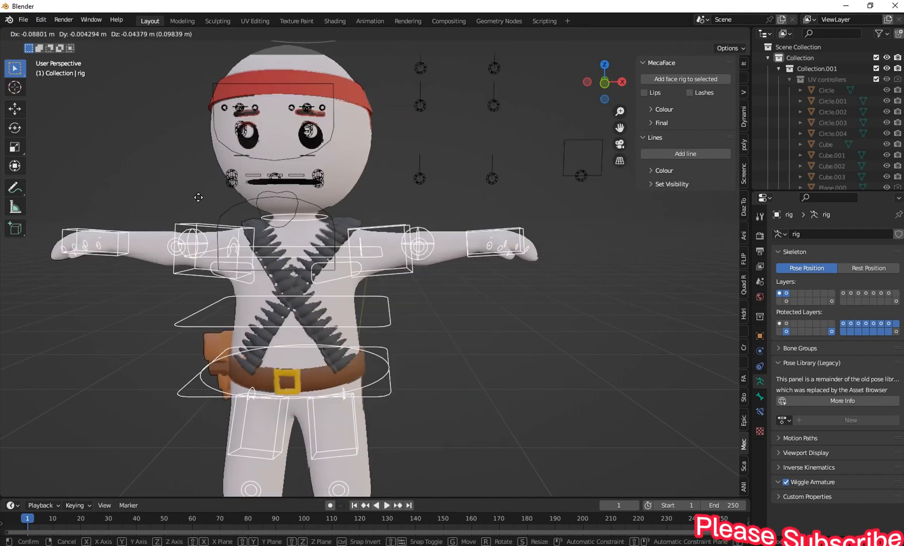
right_click(453, 148)
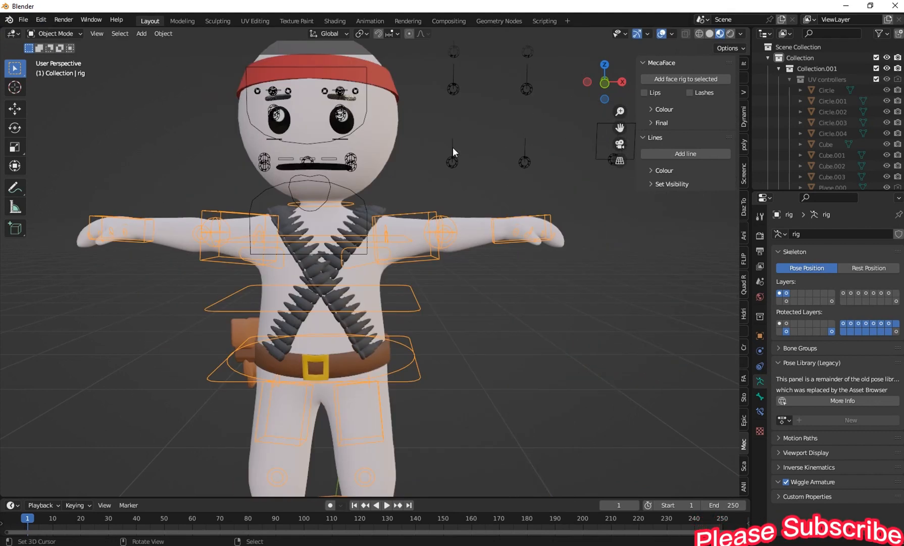
right_click(364, 125)
key("g")
right_click(416, 147)
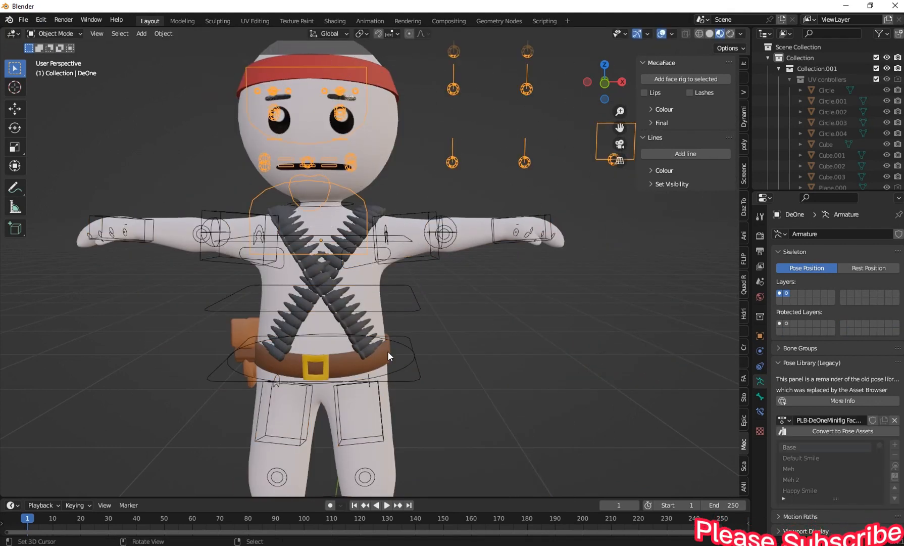
right_click(418, 306)
key("g")
right_click(416, 305)
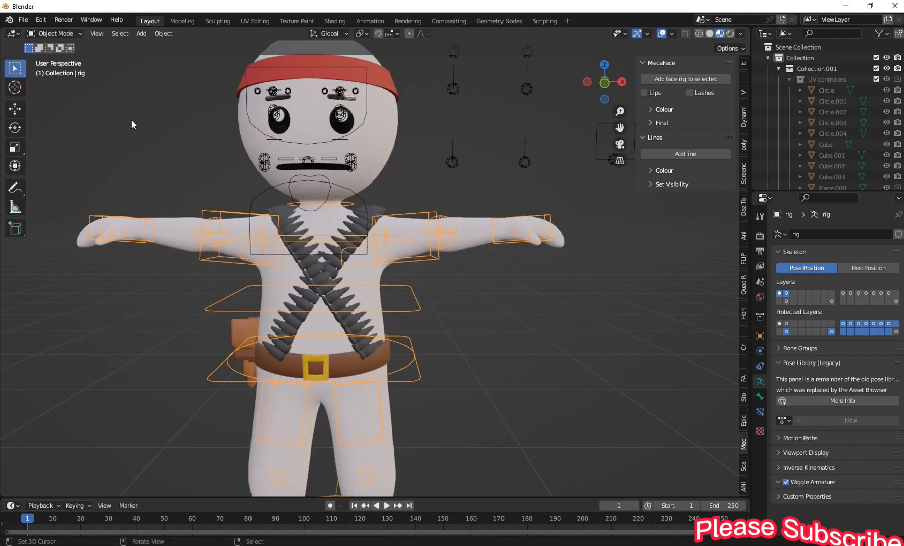
Step: Switch the body rig to Pose Mode and try rotating the neck control c_neck.x
left_click(61, 25)
left_click(54, 68)
right_click(352, 205)
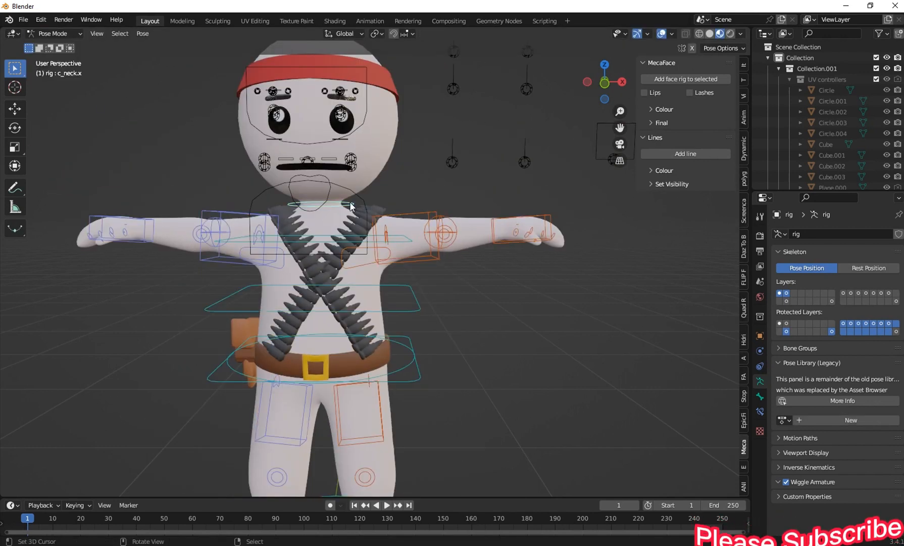
key("r")
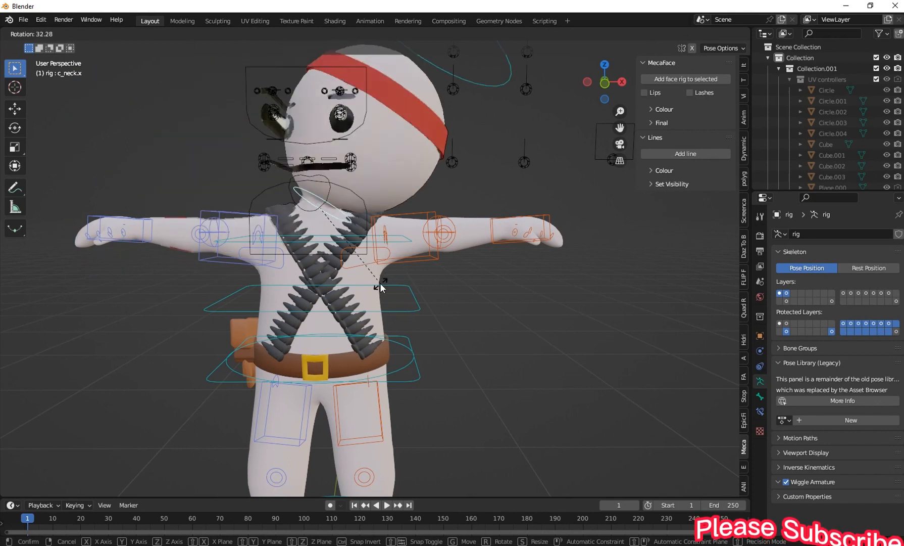
right_click(380, 282)
Step: Rotate the head control c_head.x to test whether the face rig follows, and undo the rotation
scroll(380, 282, "down", 2)
right_click(378, 83)
key("r")
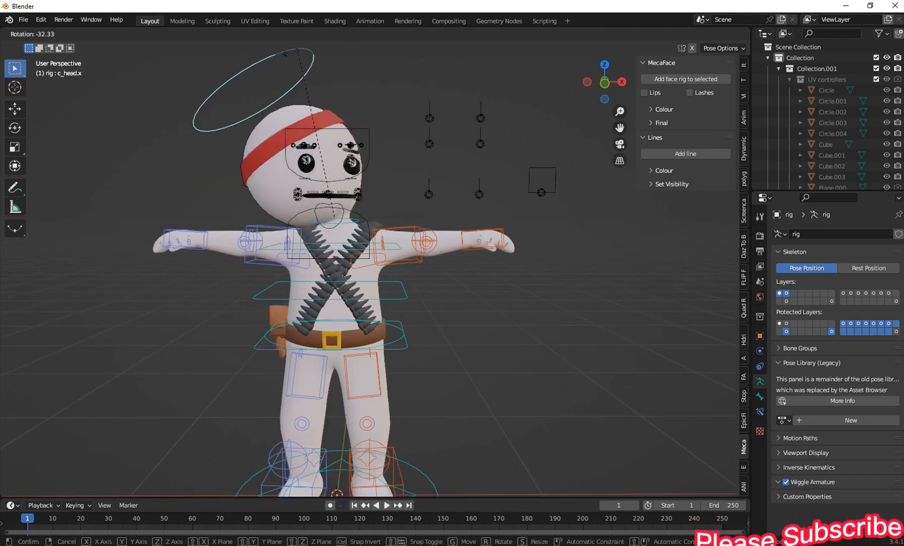
left_click(249, 66)
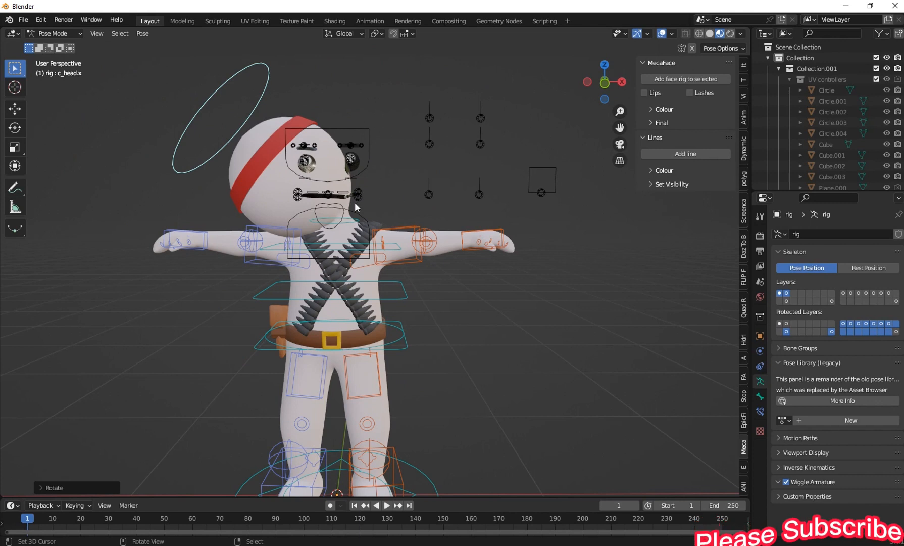
key("ctrl+z")
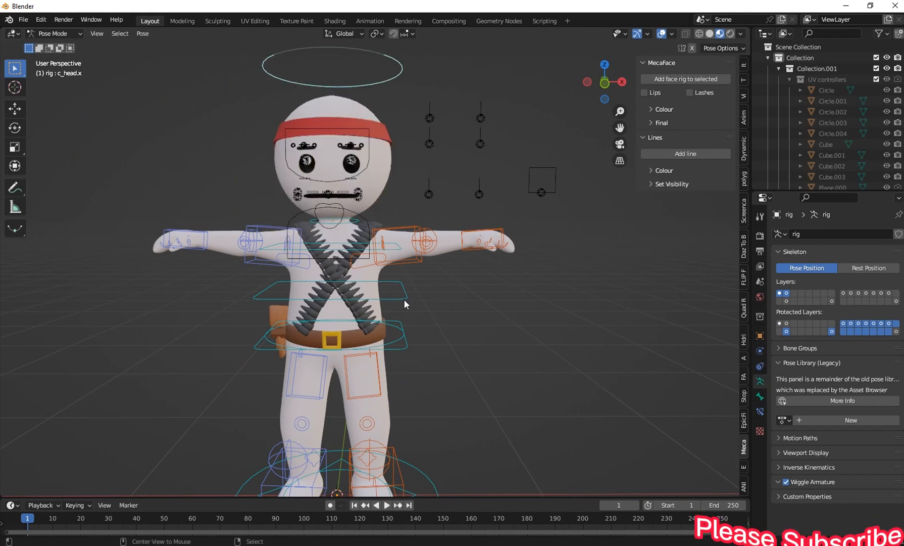
Step: Try moving the body rig's root control c_root_master.x from two viewing angles, and return to Object Mode
right_click(407, 351)
key("g")
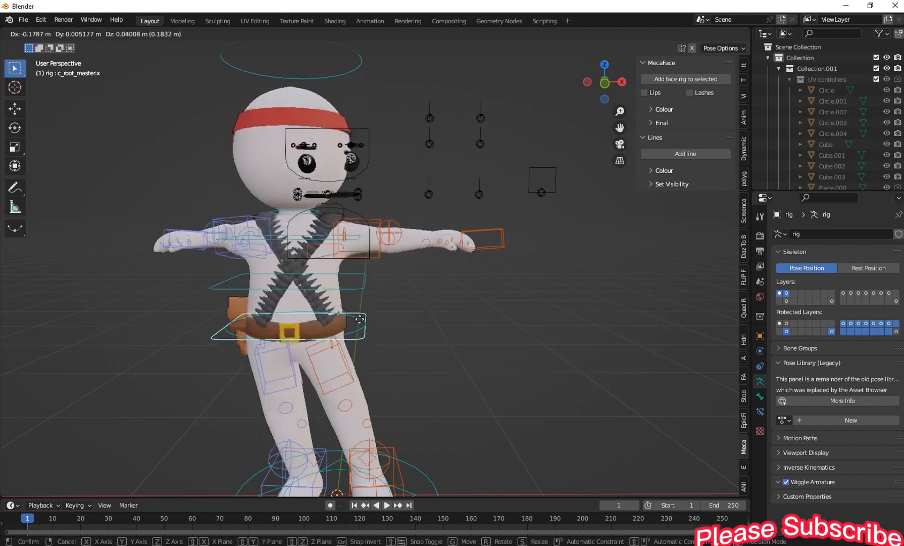
right_click(404, 319)
middle_click_drag(403, 317, 361, 316)
key("g")
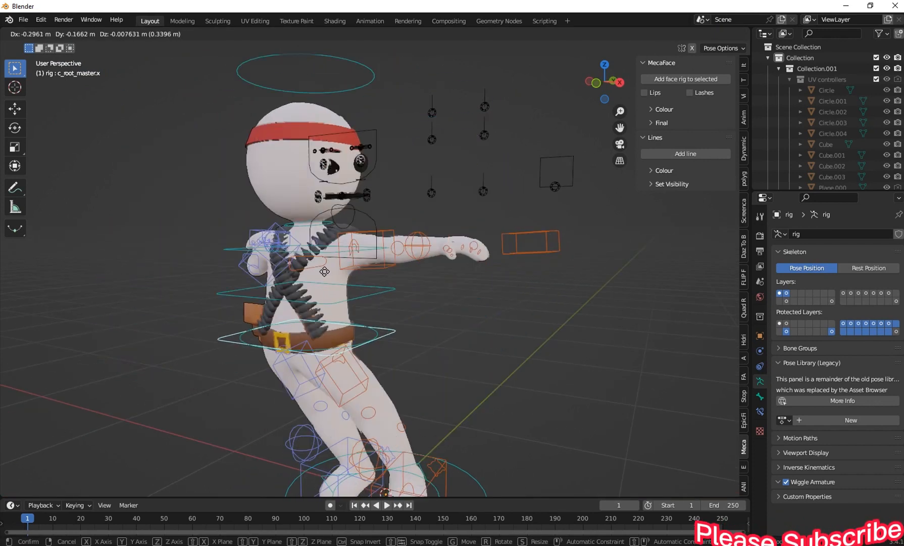
right_click(300, 336)
middle_click_drag(298, 336, 347, 335)
scroll(345, 332, "up", 2)
left_click(50, 35)
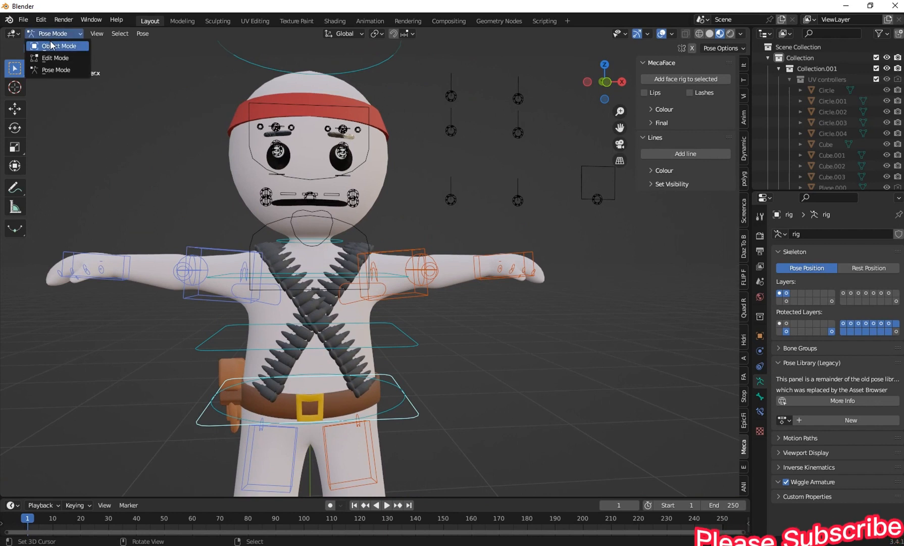
left_click(56, 46)
Step: Select the face rig followed by the body rig, switch to Pose Mode, and select the head control c_head.x
middle_click_drag(278, 110, 186, 199)
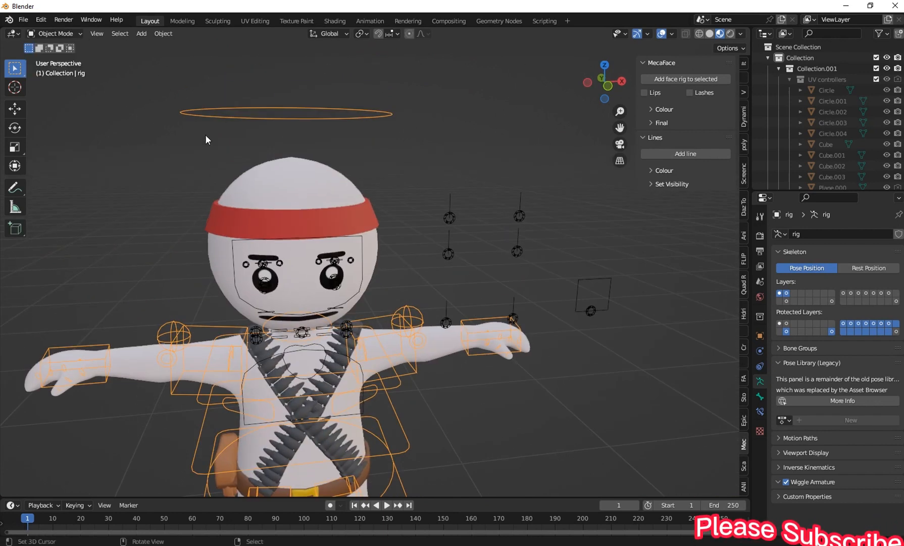
left_click(350, 244)
middle_click_drag(351, 250, 443, 121)
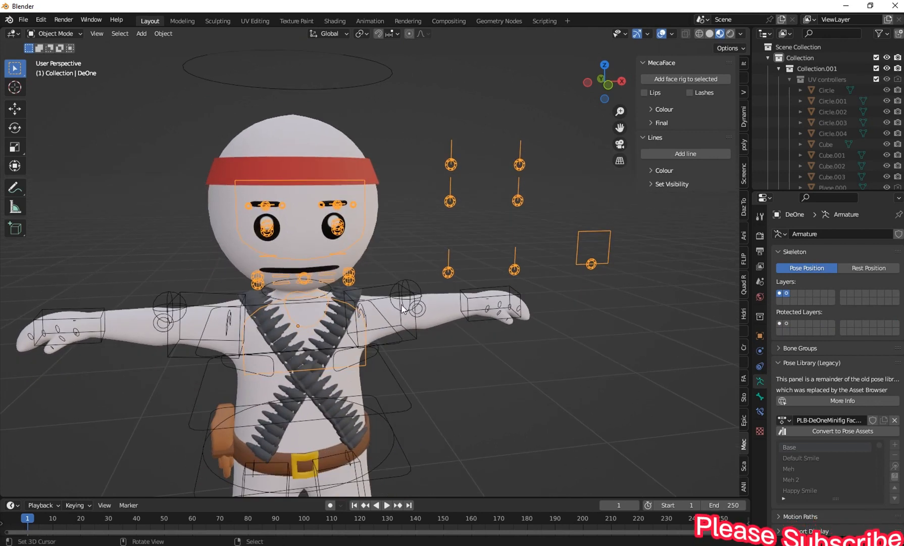
left_click(342, 88, "shift")
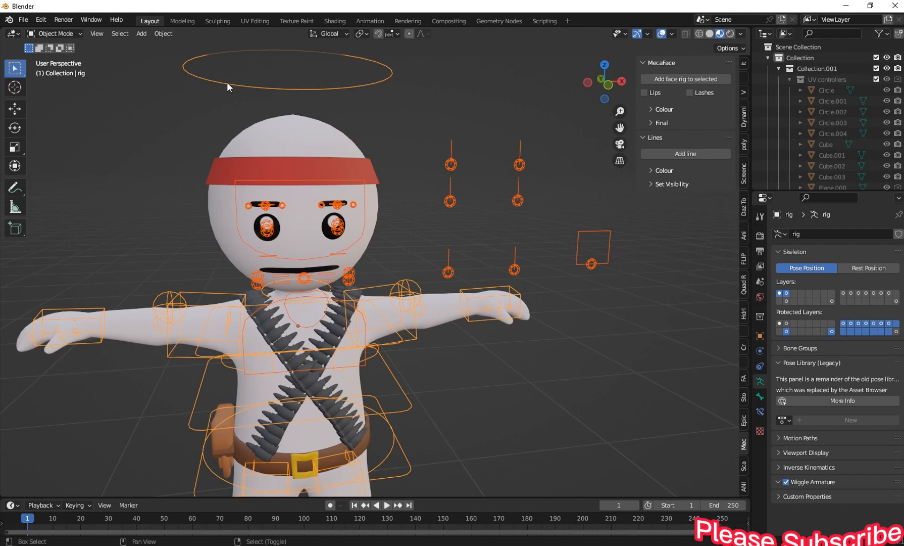
left_click(65, 32)
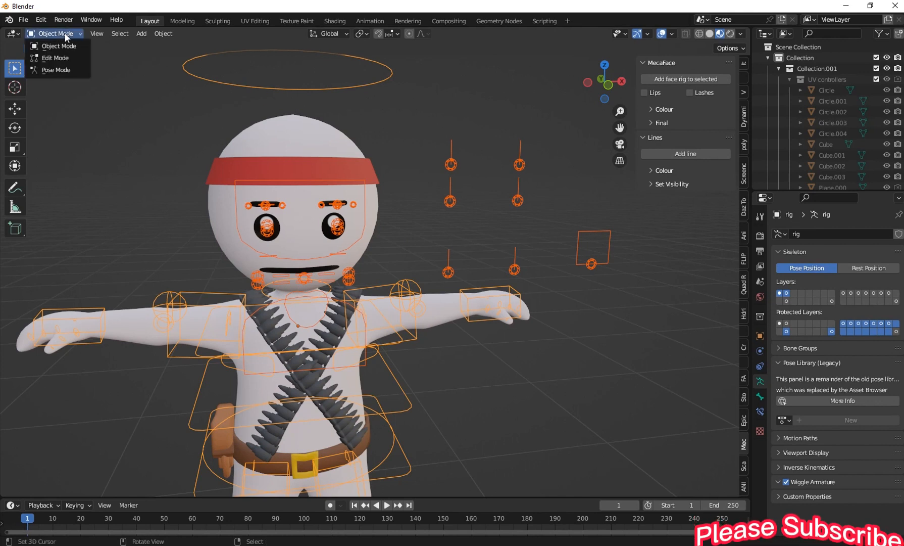
left_click(45, 74)
left_click(244, 86)
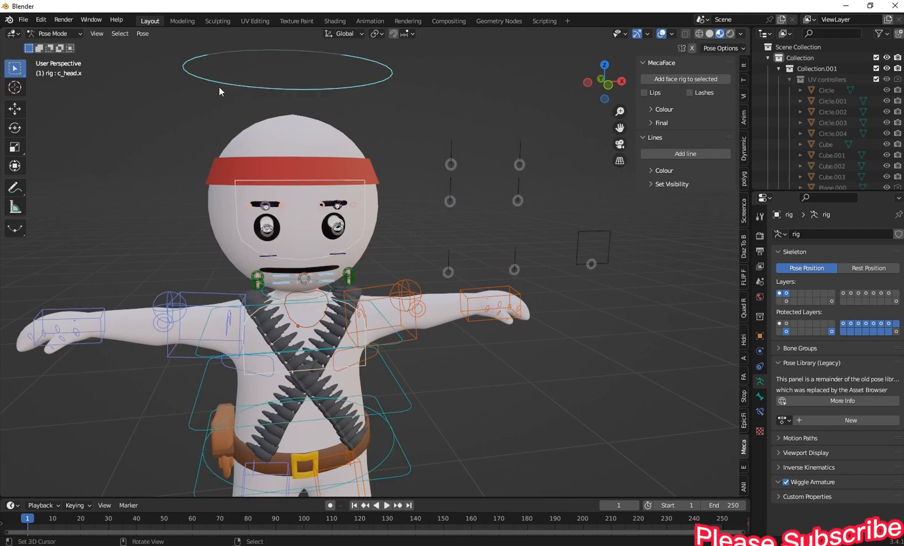
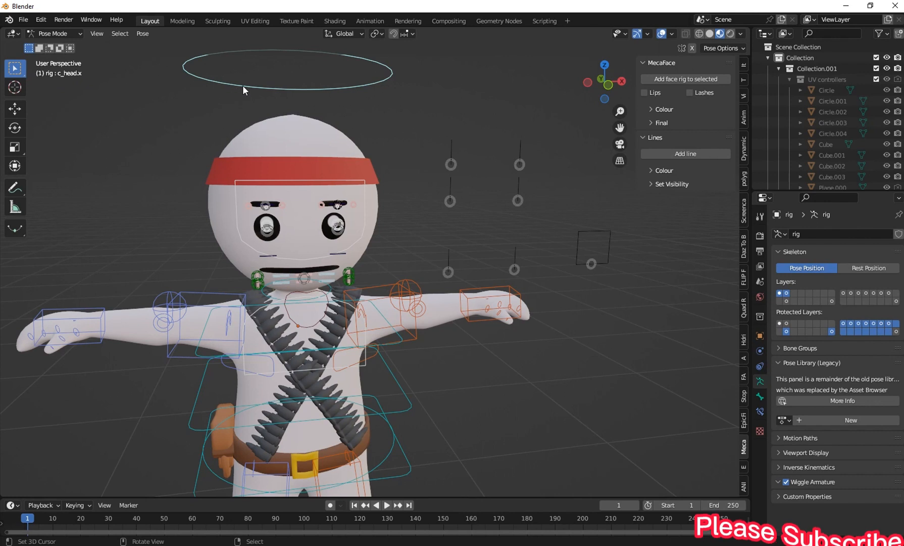
Step: Parent the face rig to the head control c_head.x using the Bone parent type with Keep Transform enabled
key("ctrl+p")
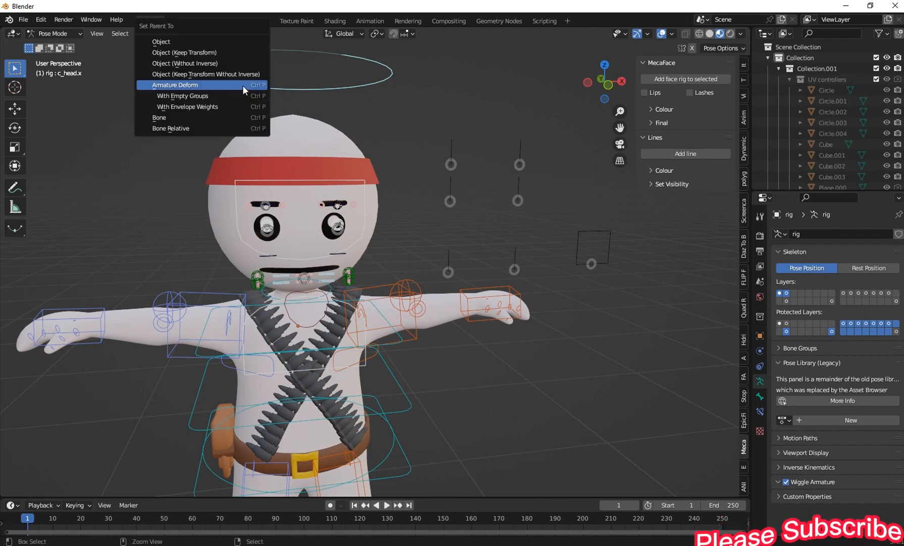
left_click(177, 123)
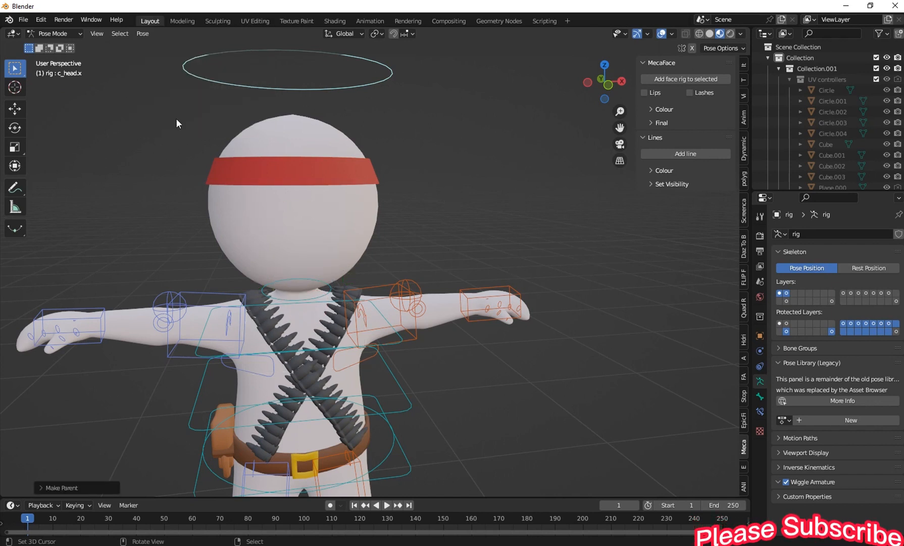
scroll(331, 137, "down", 3)
scroll(348, 232, "up", 3)
scroll(298, 232, "up", 5)
middle_click_drag(348, 232, 182, 458)
scroll(262, 397, "up", 3)
scroll(262, 398, "down", 10)
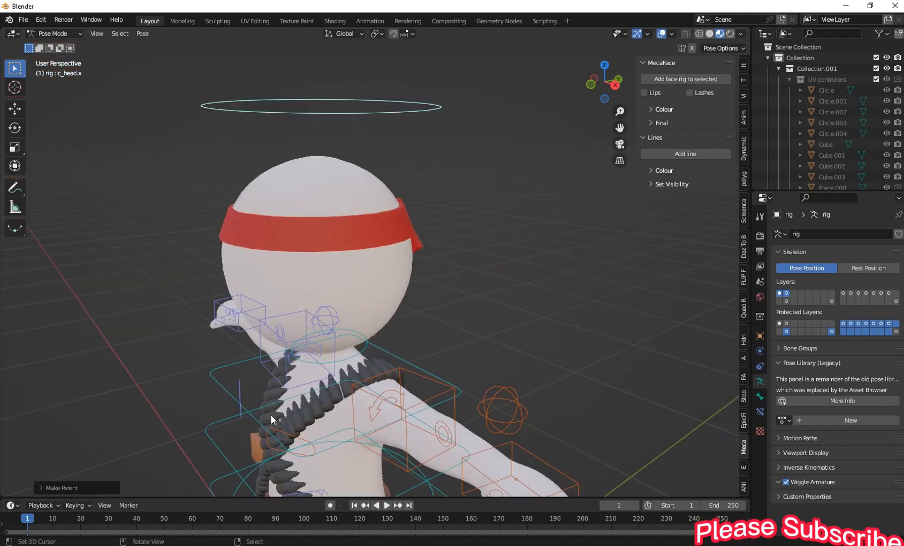
middle_click_drag(271, 413, 320, 394)
scroll(319, 394, "down", 5)
scroll(314, 360, "up", 7)
middle_click_drag(299, 354, 311, 353)
middle_click_drag(311, 354, 323, 265, "shift")
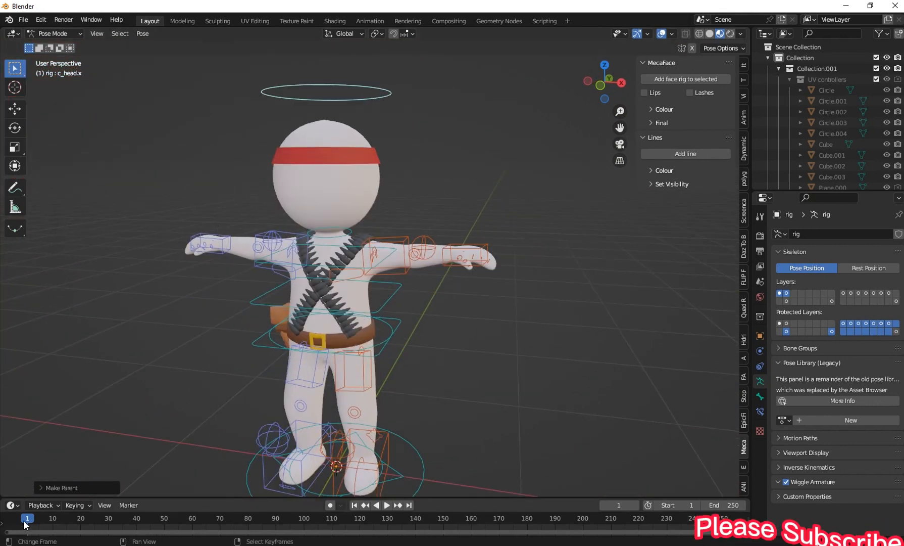
left_click(41, 487)
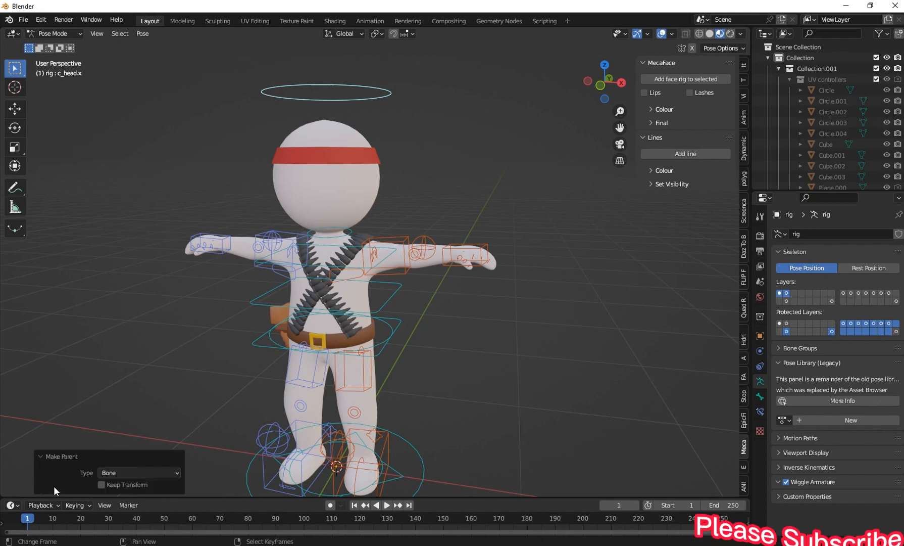
left_click(101, 484)
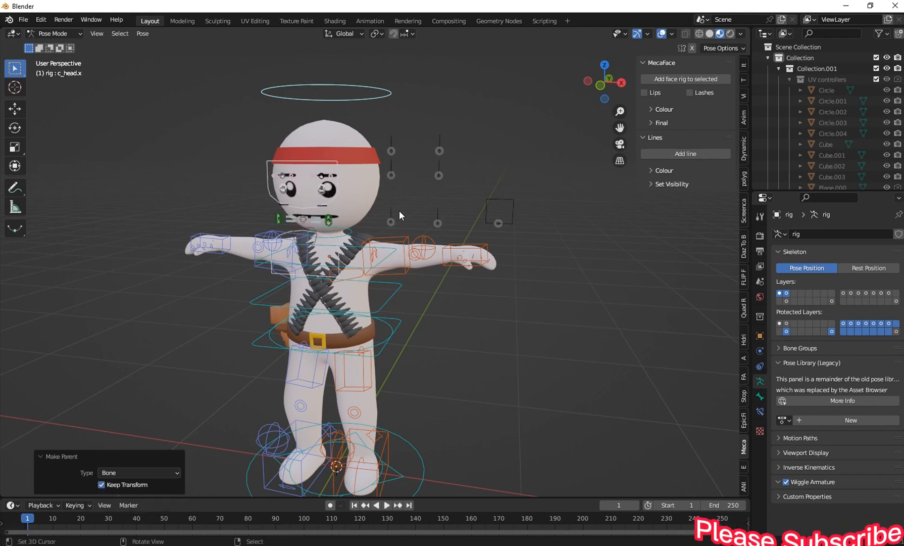
Step: Try rotating the neck control c_neck.x, and shift the root control c_root_master.x by about -0.39 m in X and 0.27 m in Z
scroll(302, 195, "up", 2)
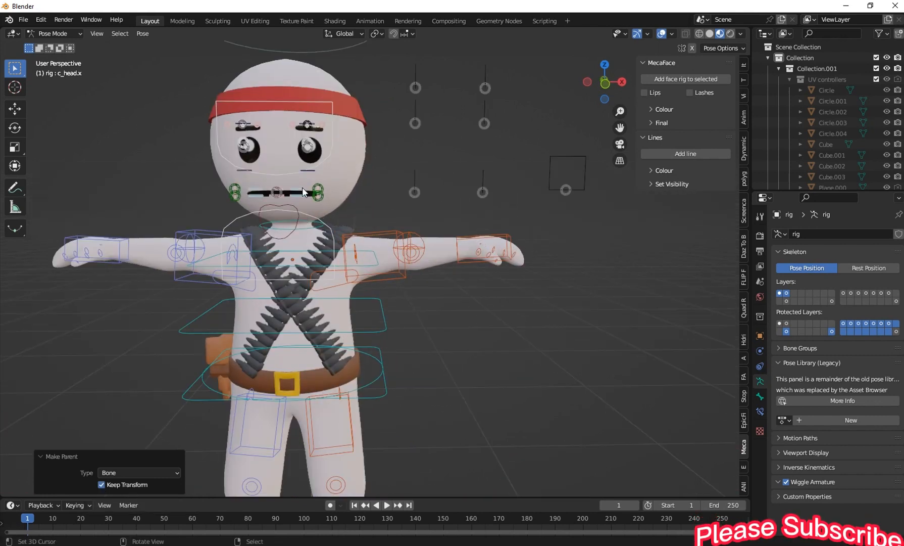
left_click(309, 224)
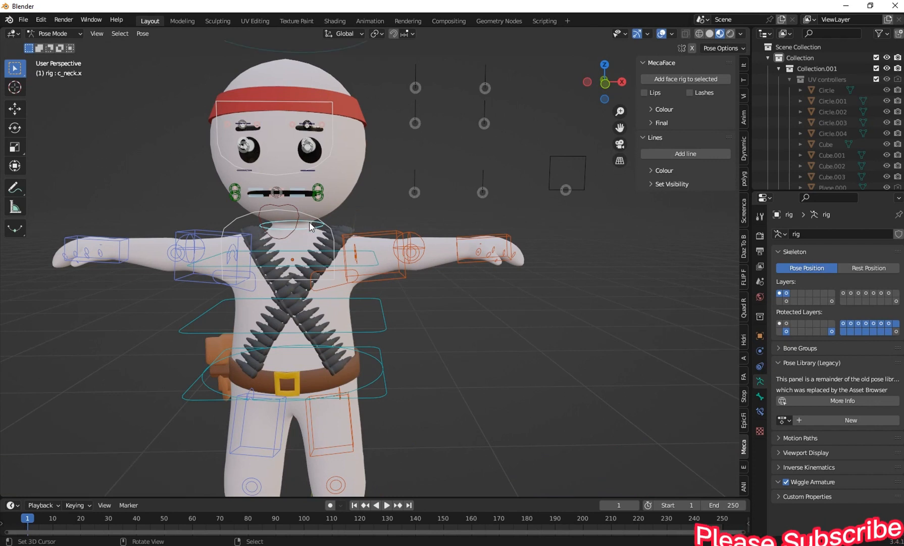
key("r")
right_click(373, 267)
scroll(374, 269, "down", 2)
right_click(375, 354)
key("g")
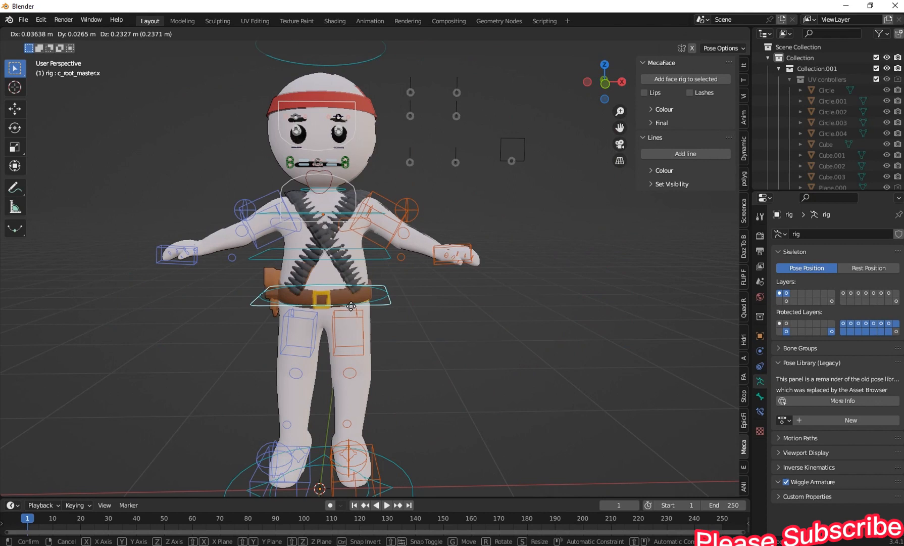
left_click(298, 283)
Step: Open the character's mouth by moving the lower mouth control of the face rig down
scroll(339, 250, "up", 4)
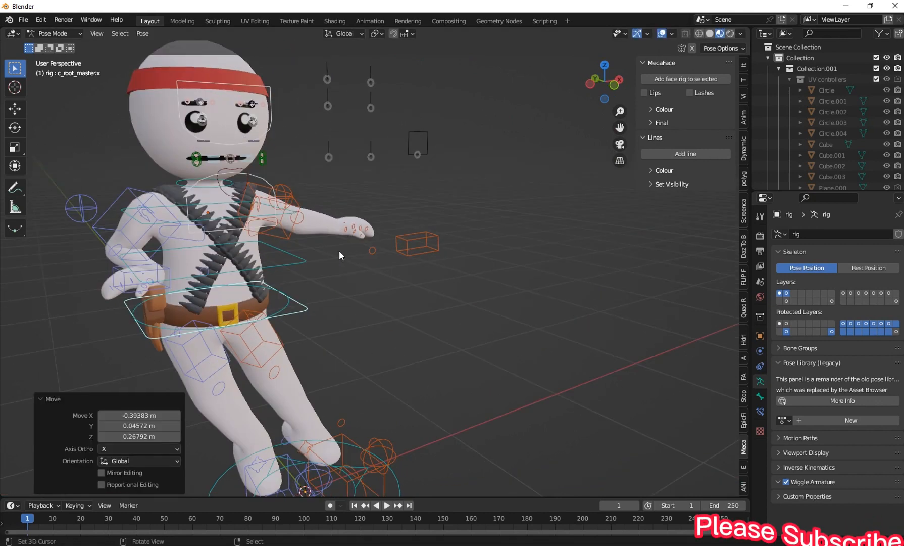
middle_click_drag(393, 272, 317, 244)
left_click(316, 267)
scroll(317, 245, "up", 3)
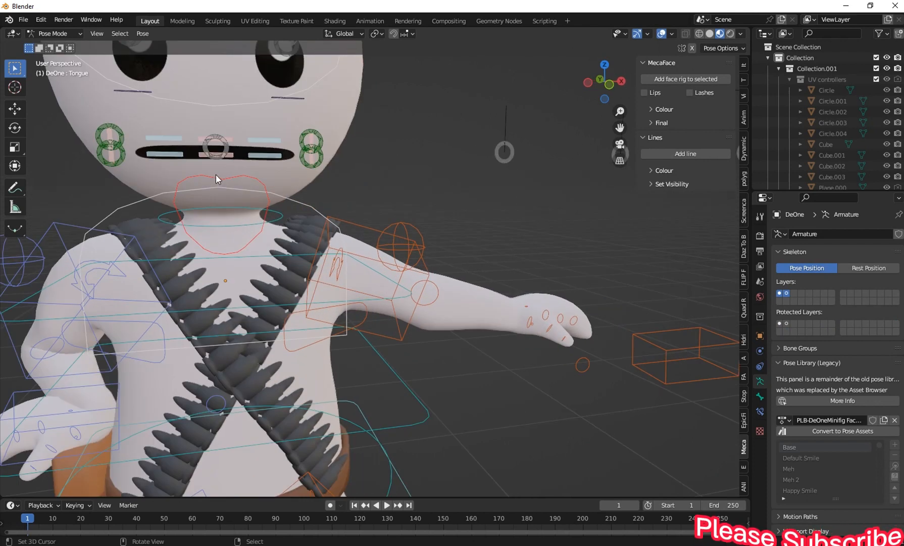
left_click_drag(231, 156, 228, 206)
right_click_drag(230, 251, 246, 185)
Step: Try moving the left eyebrow control and the Top_Teeth control
scroll(338, 146, "down", 3)
right_click_drag(332, 144, 325, 151)
key("g")
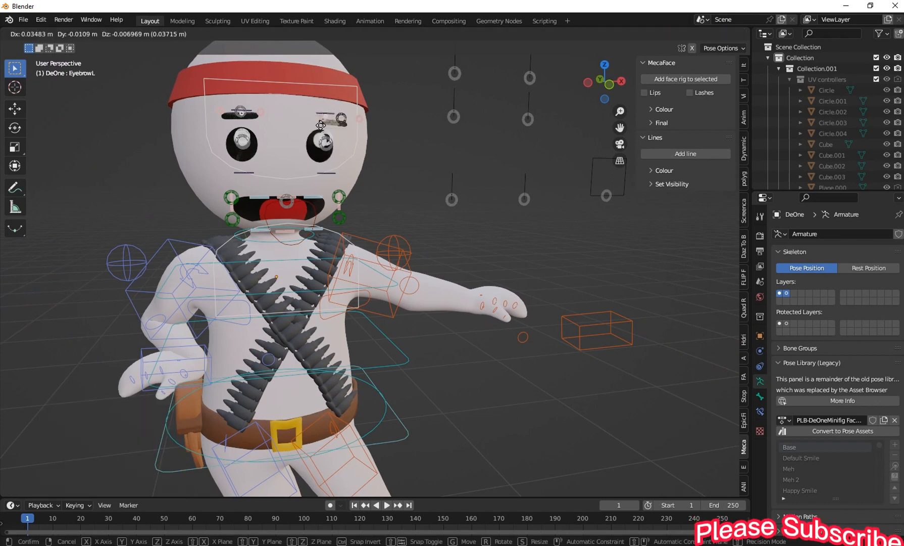
right_click(330, 111)
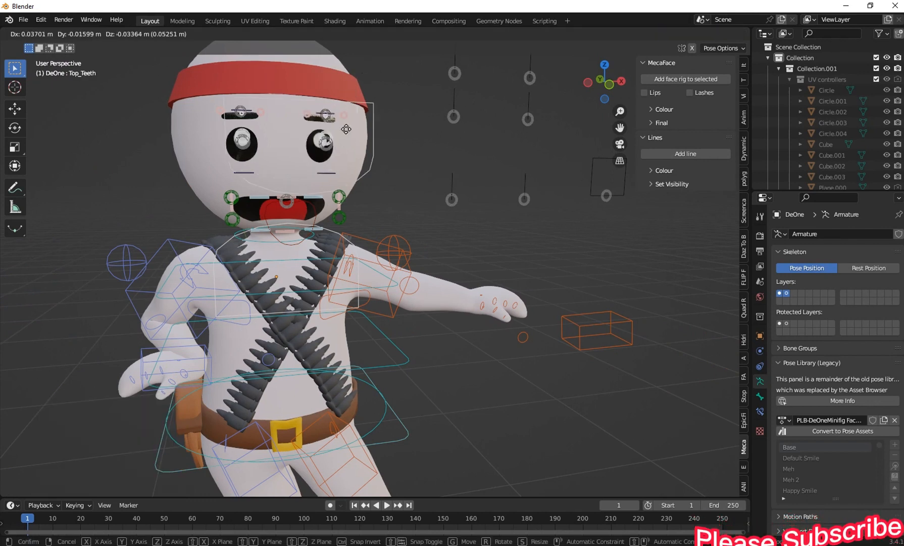
scroll(503, 215, "down", 4)
key("g")
right_click(481, 203)
Step: Move the BMouth_Size control frame in between the other floating face controls, and try moving the Mouth_Size control inside it
scroll(561, 203, "up", 4)
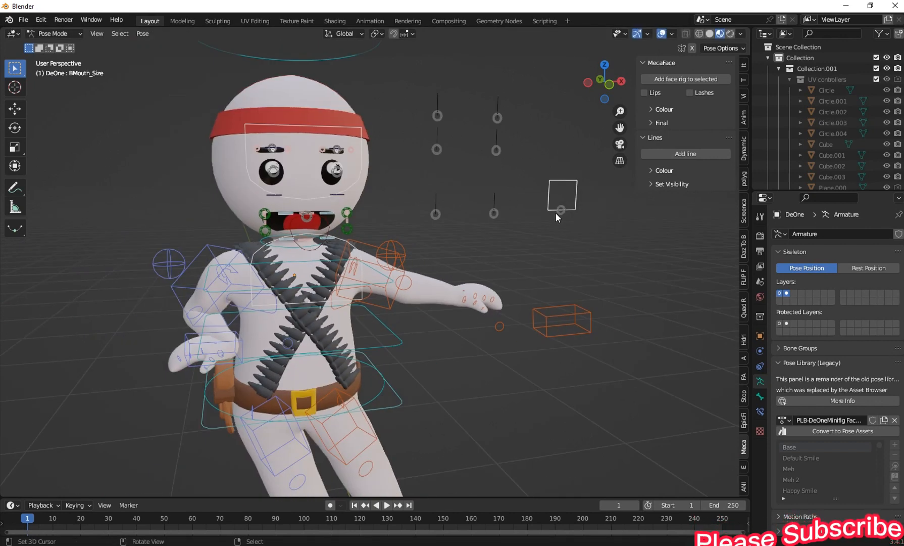
key("g")
left_click(462, 187)
left_click(465, 171)
key("g")
right_click(463, 169)
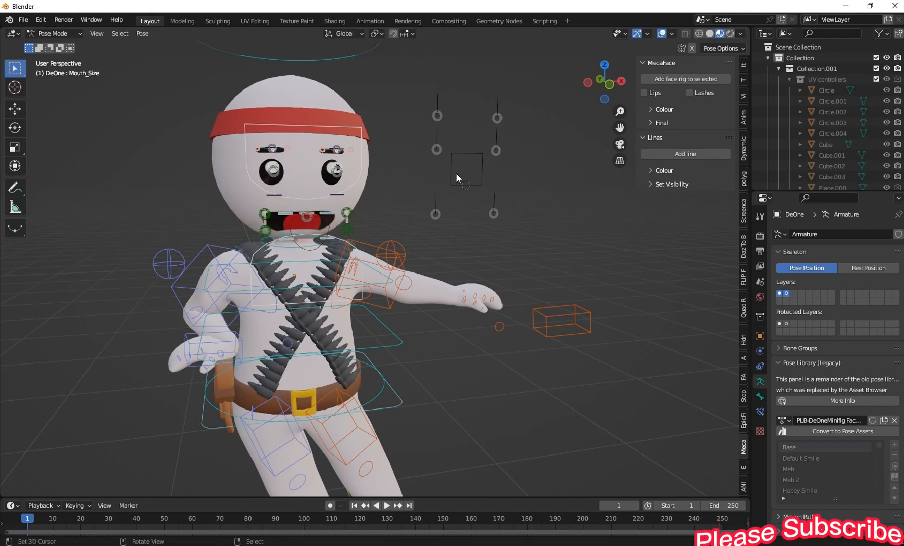
Step: Apply the Base library pose to all face bones, and try reshaping the mouth with the Mouth_Size control
key("a")
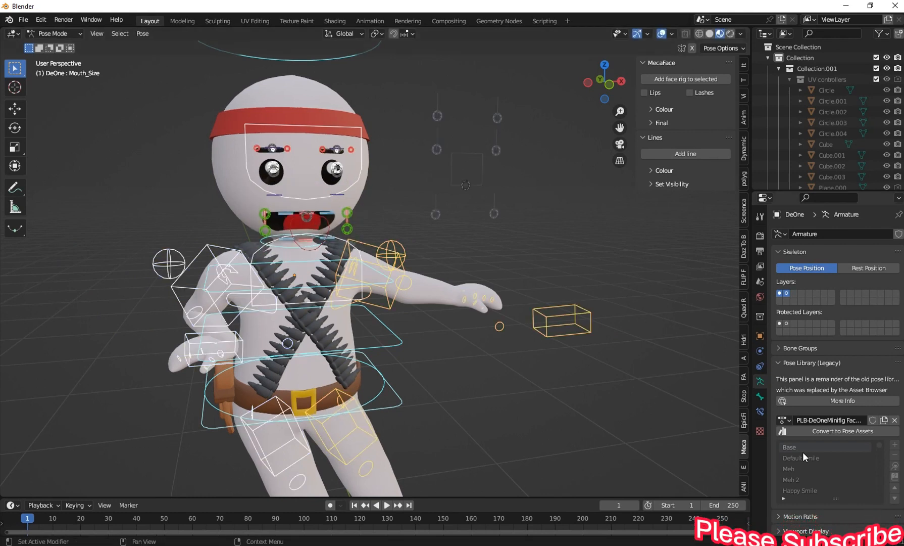
left_click(895, 466)
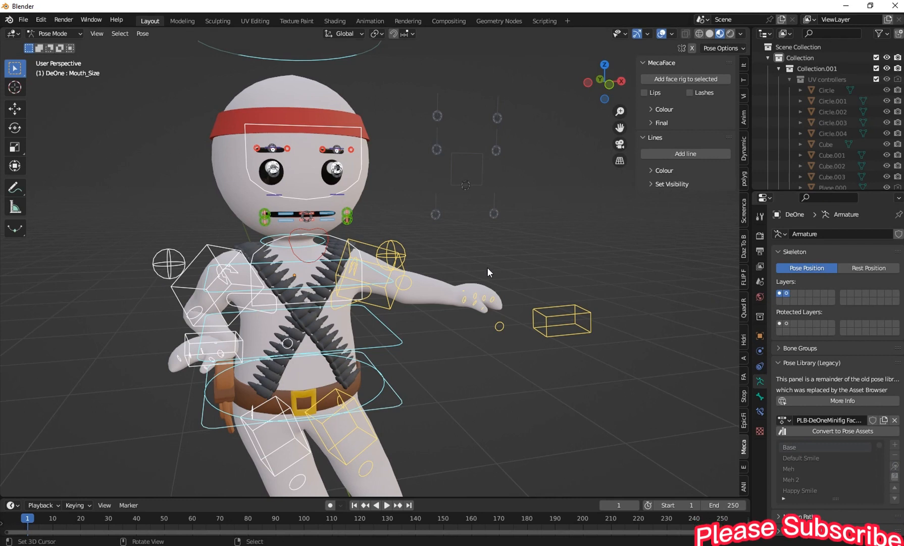
scroll(402, 256, "up", 2)
left_click(489, 164)
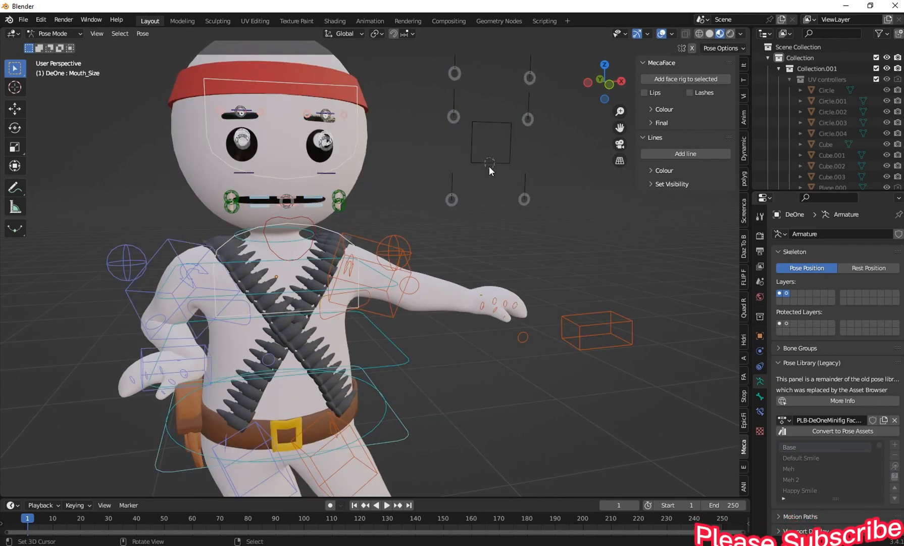
key("g")
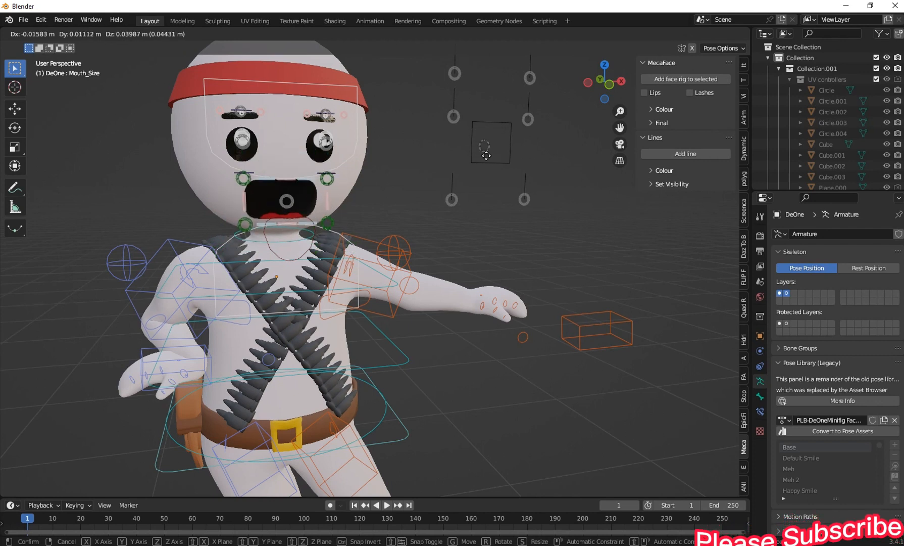
key("Escape")
key("g")
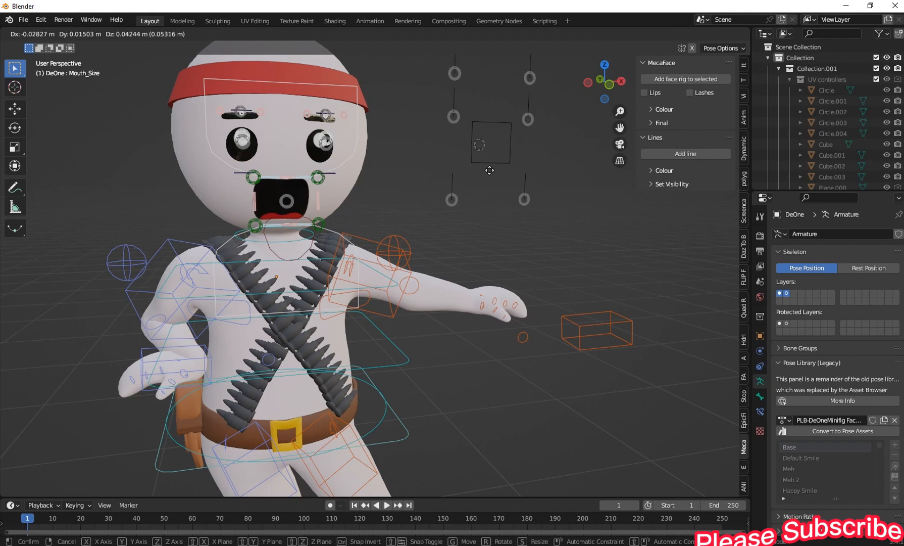
left_click(491, 167)
Step: Try moving the left eye control Left_Eye
left_click(325, 145)
key("g")
key("Escape")
Step: Clear the pose transforms of all bones on both rigs, and apply the Base library pose to the face rig
key("a")
key("alt+r")
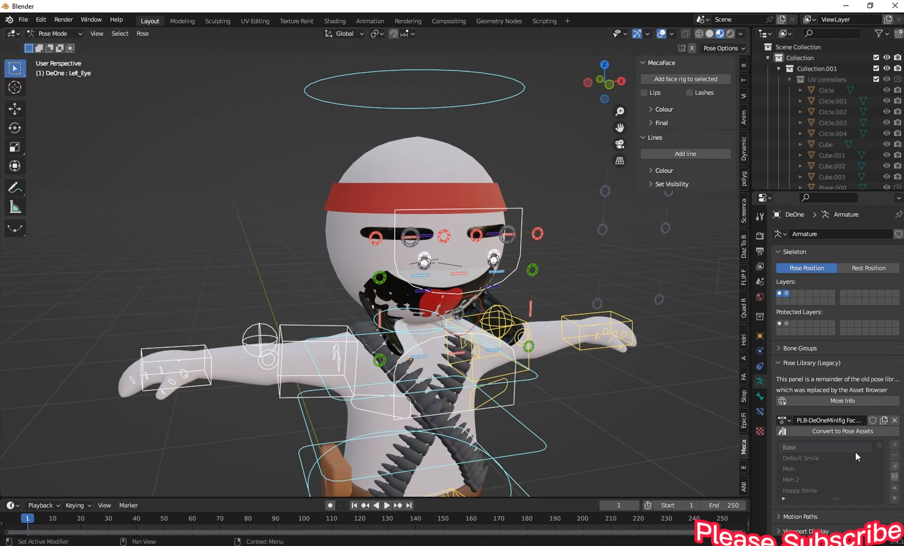
left_click(895, 467)
scroll(485, 301, "up", 6)
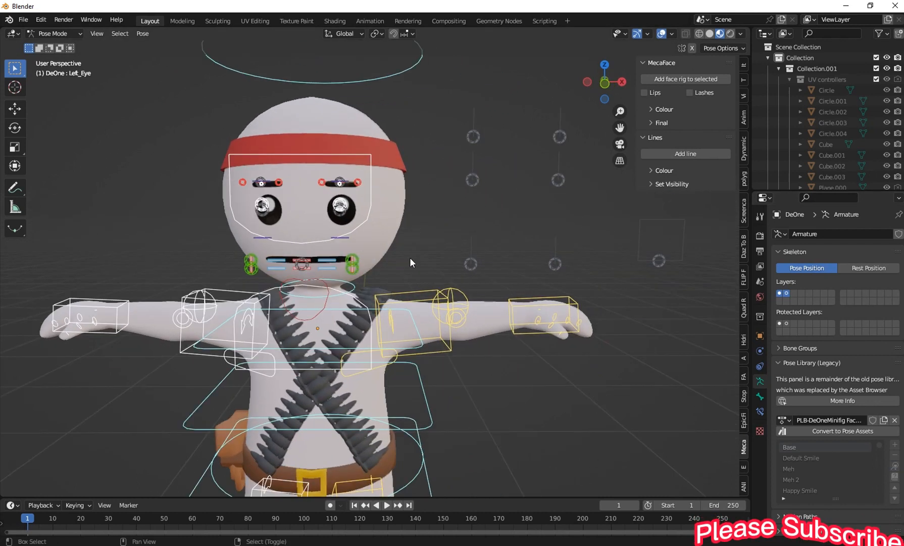
Step: Return to Object Mode and select only the face rig DeOne
middle_click_drag(400, 243, 356, 220)
left_click(359, 192)
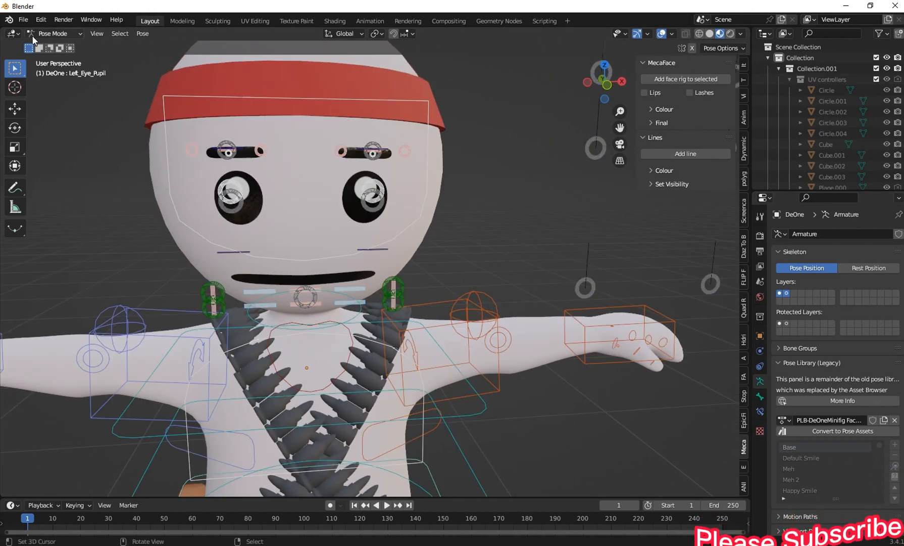
left_click(54, 34)
left_click(50, 32)
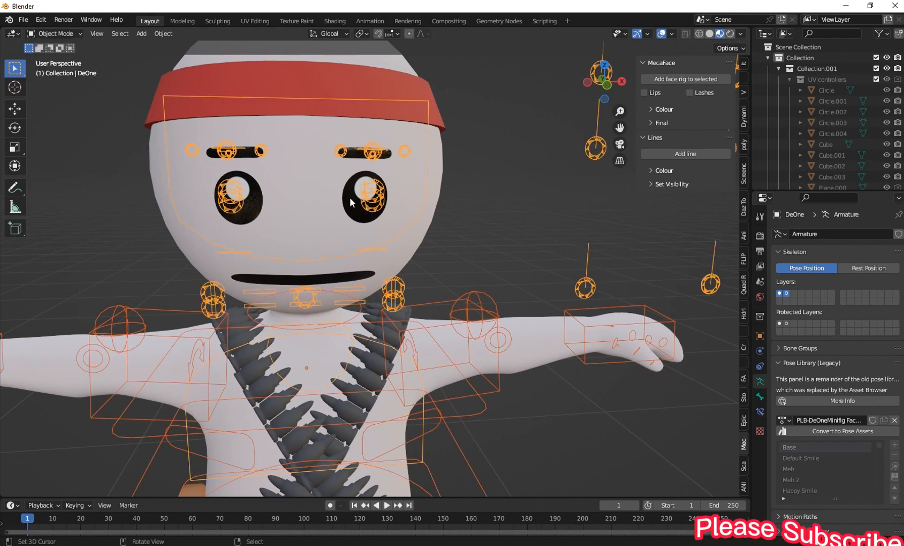
left_click(349, 197)
left_click(428, 193)
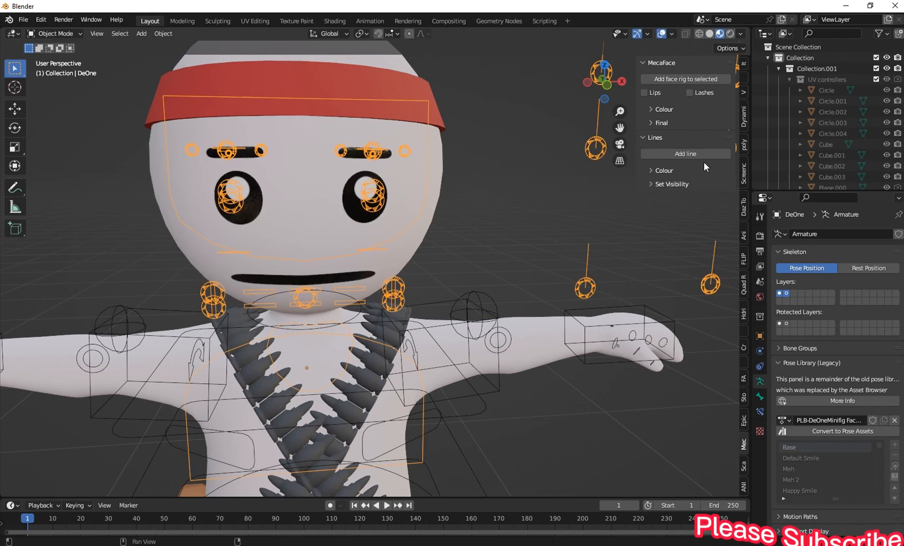
Step: Apply a magenta base colour to the face rig's eyebrows, and replace it with yellow
left_click(660, 111)
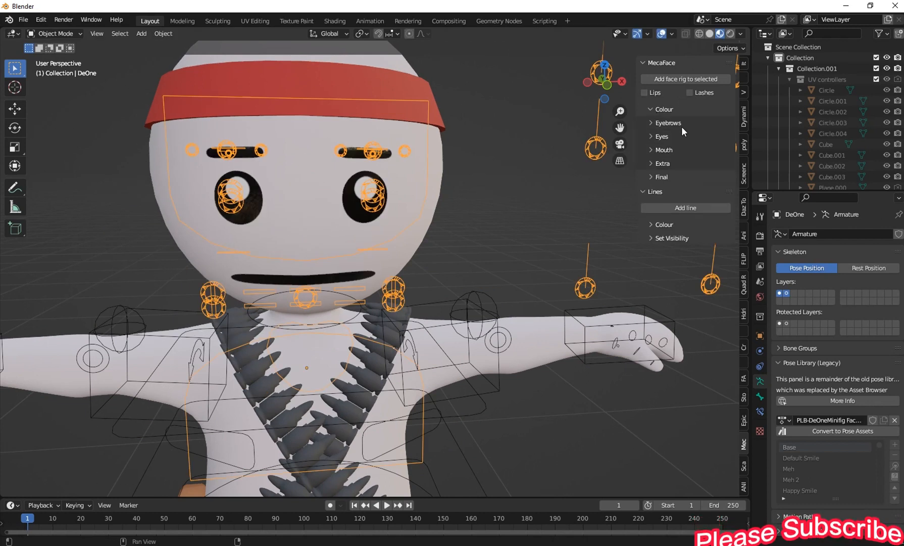
left_click(682, 124)
left_click(700, 139)
left_click_drag(781, 185, 780, 147)
left_click_drag(748, 197, 713, 204)
left_click(704, 148)
left_click(708, 139)
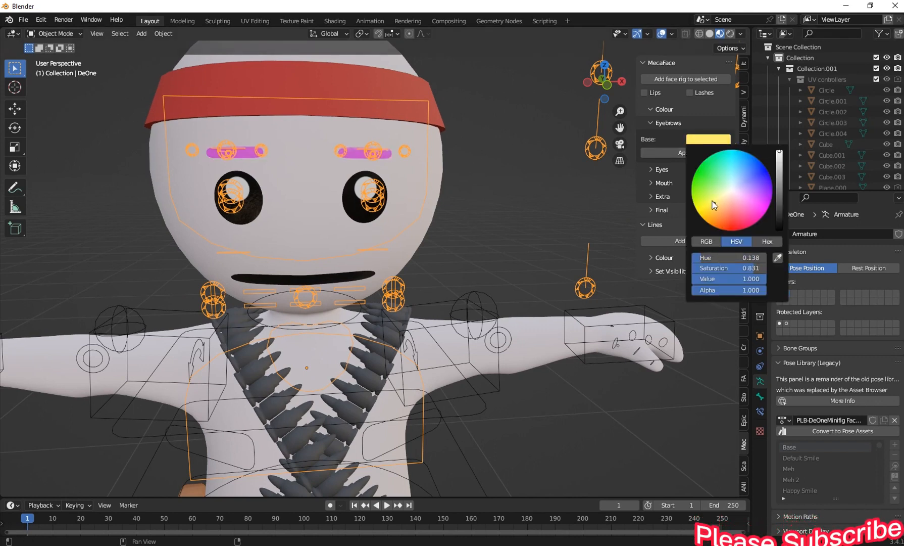
left_click(702, 154)
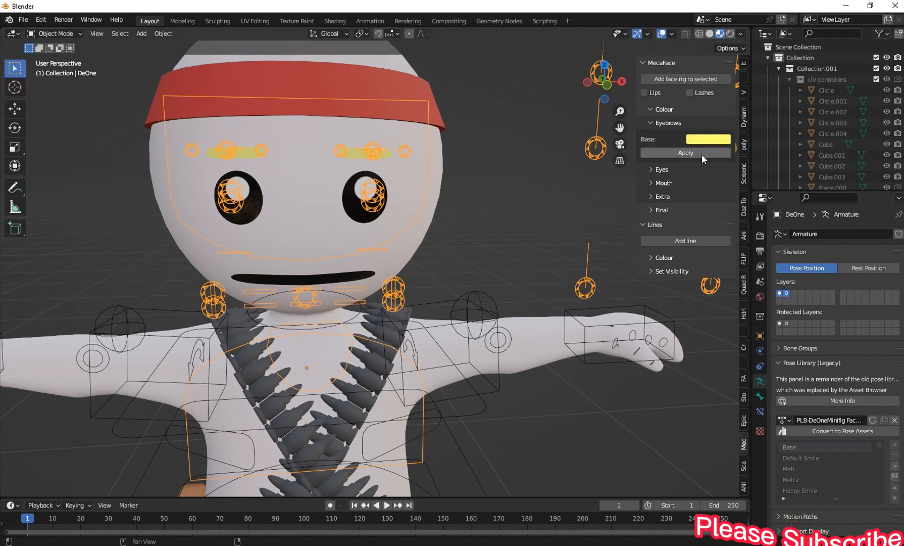
Step: Try applying a blue base colour to the face rig's eyes with the MecaFace colour settings
left_click(660, 170)
left_click(708, 186)
left_click_drag(779, 99, 778, 40)
left_click(757, 48)
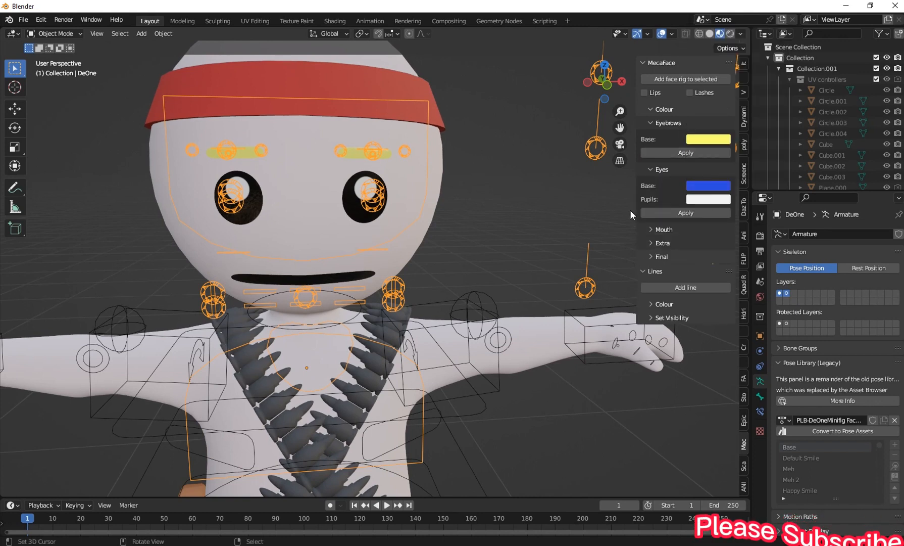
left_click(660, 213)
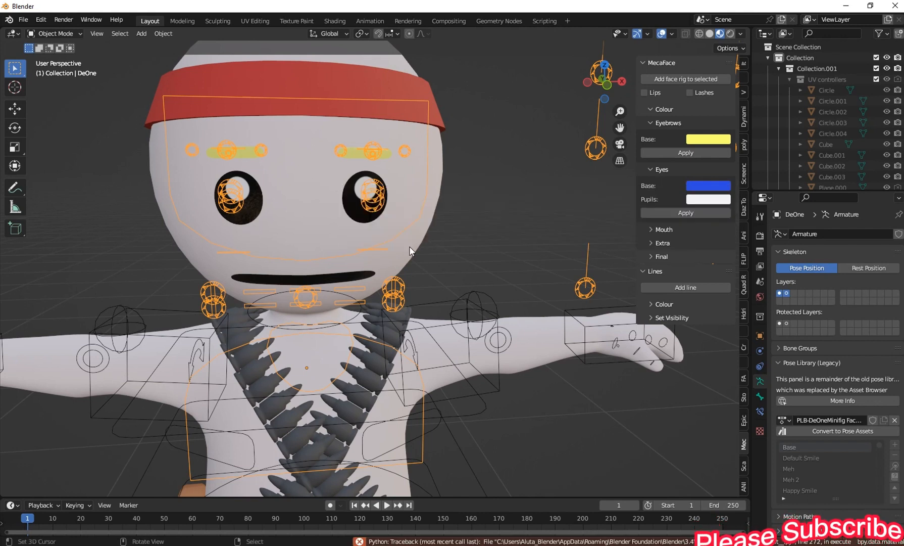
left_click(658, 213)
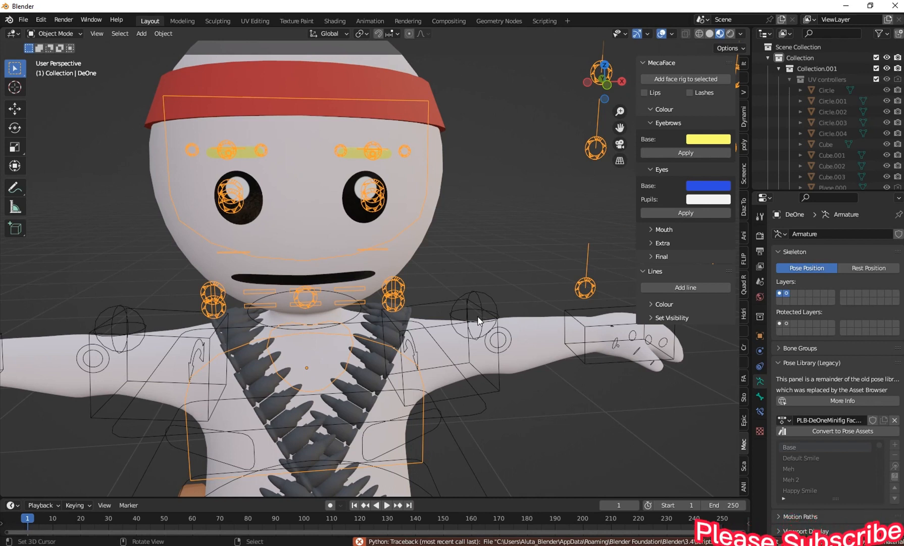
Step: Add a cube mesh and move it away from the soldier, beside and above the head
scroll(417, 314, "down", 3)
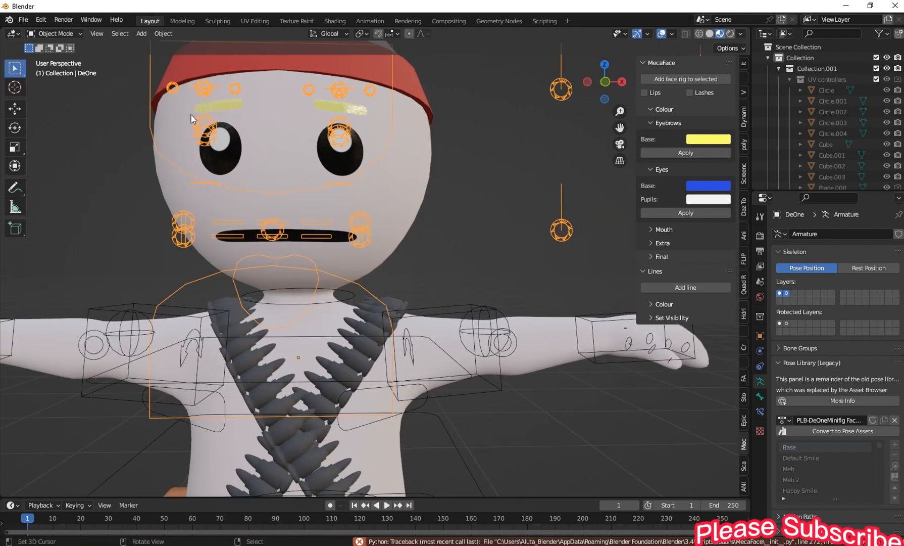
scroll(335, 181, "down", 3)
key("shift+a")
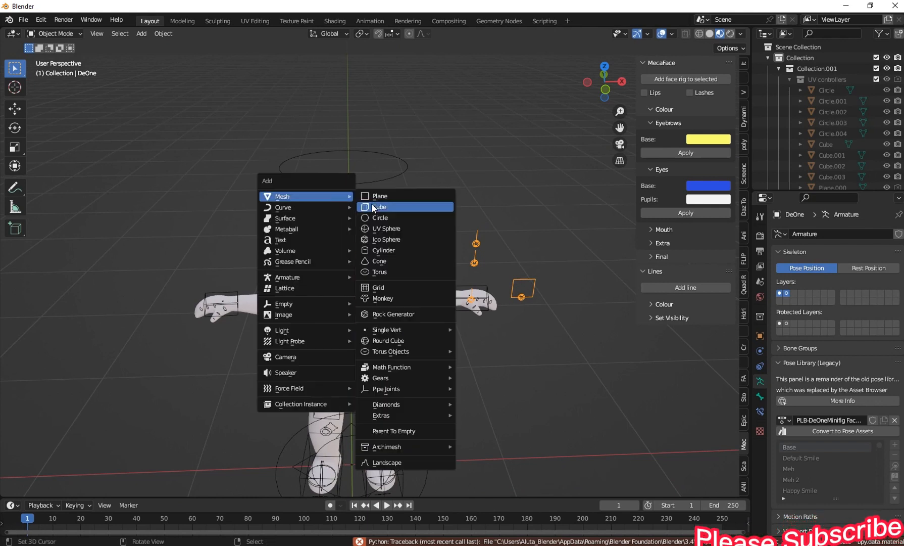
left_click(372, 203)
key("s")
left_click(380, 267)
key("g")
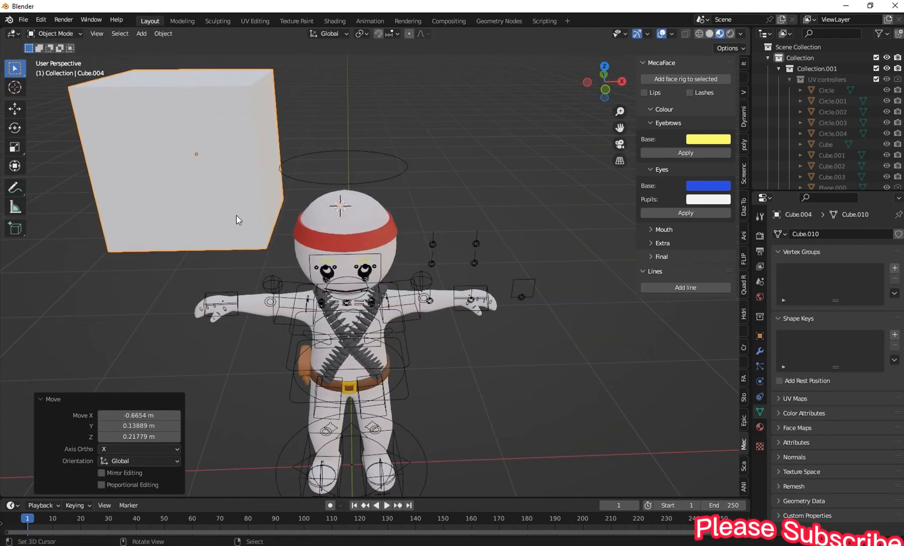
left_click(238, 216)
Step: Scale the cube down to a small block and move it closer to the soldier's head
key("s")
left_click(209, 205)
middle_click_drag(308, 207, 343, 212)
key("s")
left_click(239, 182)
middle_click_drag(233, 183, 241, 221, "shift")
key("g")
left_click(277, 262)
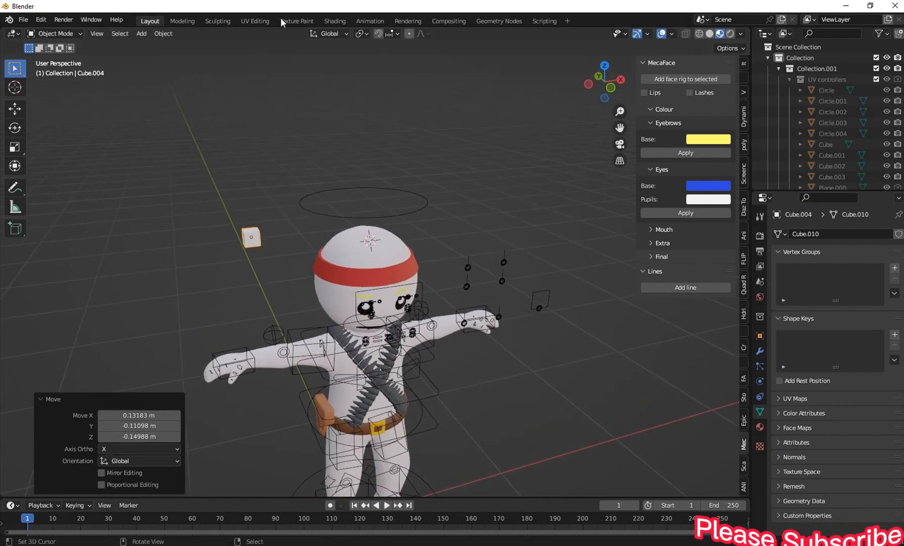
Step: Switch to the Shading workspace and, in front view, move the cube down beside the face
left_click(340, 21)
key("KP_1")
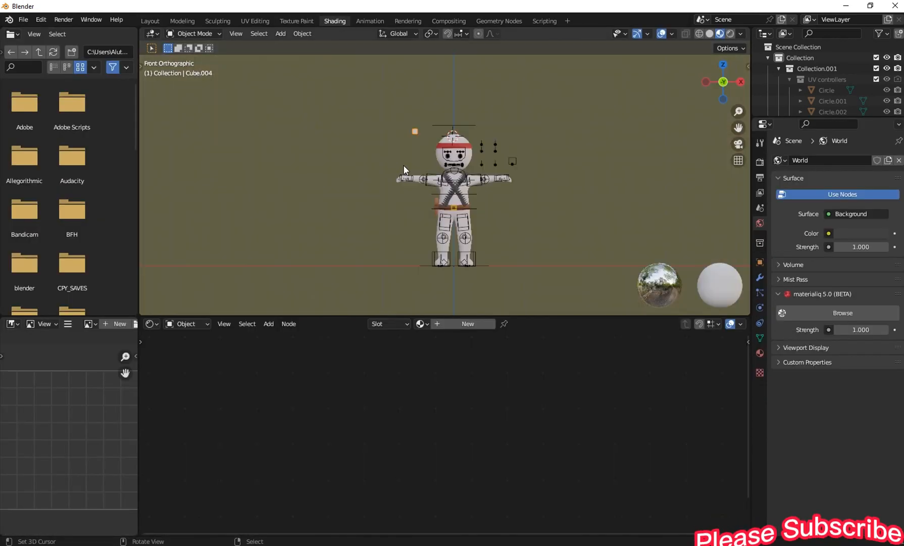
scroll(403, 164, "up", 4)
key("g")
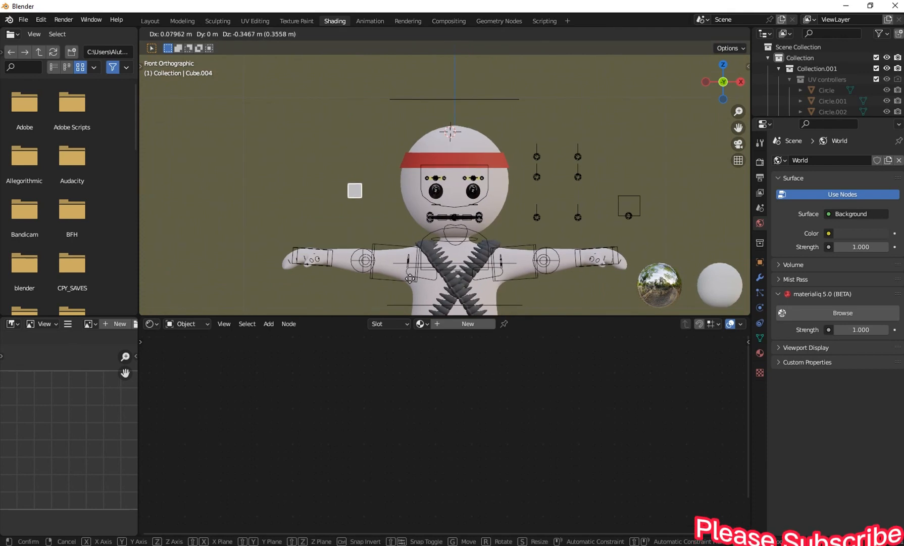
left_click(411, 278)
scroll(415, 250, "up", 4)
Step: Assign the existing Eyes material to the small cube
left_click(421, 323)
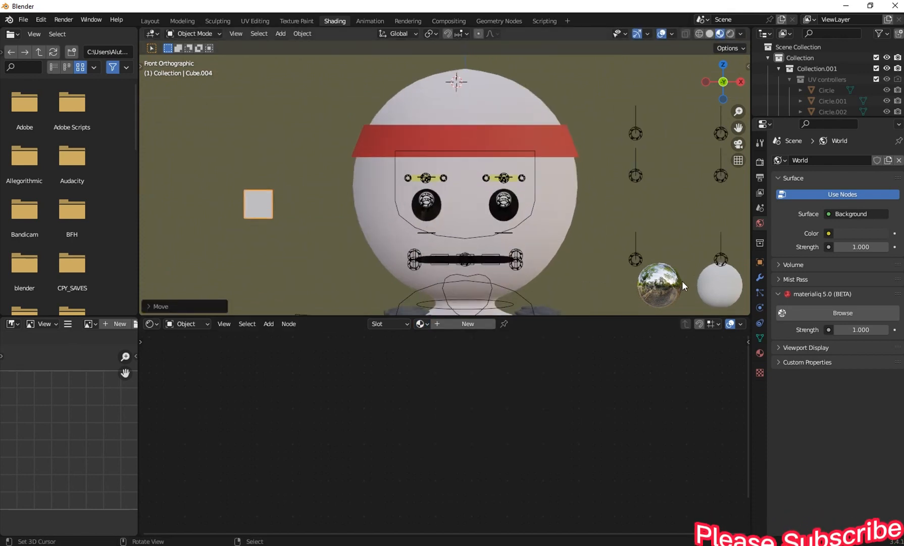
scroll(515, 217, "up", 2)
left_click(516, 233)
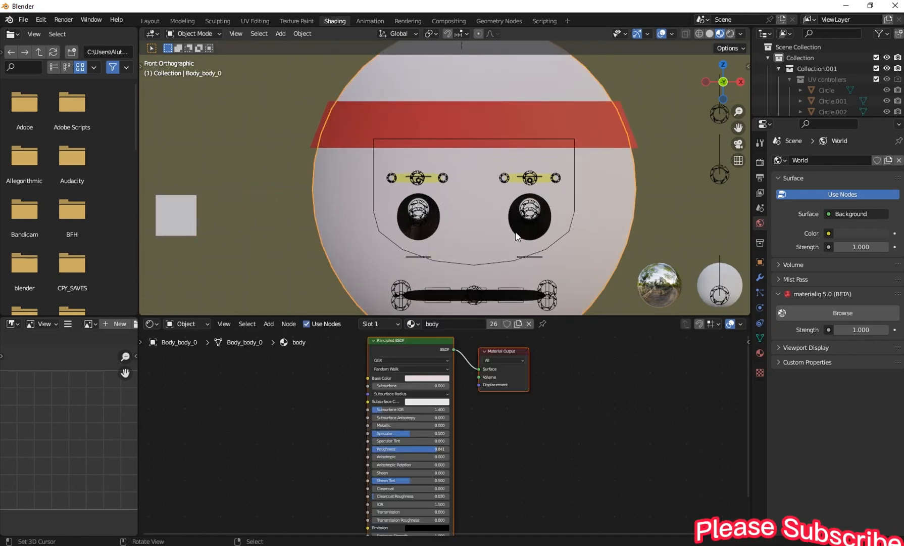
left_click(164, 211)
middle_click_drag(255, 231, 269, 205, "shift")
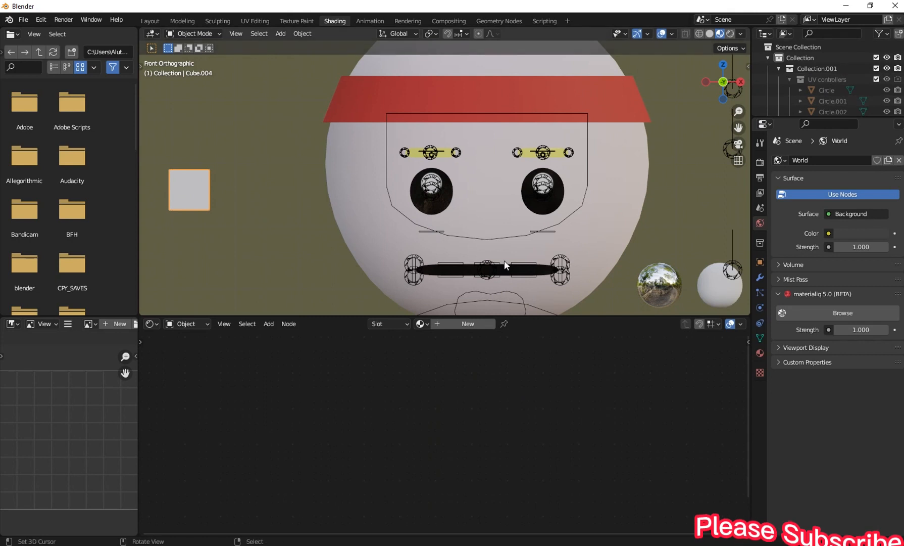
left_click(419, 324)
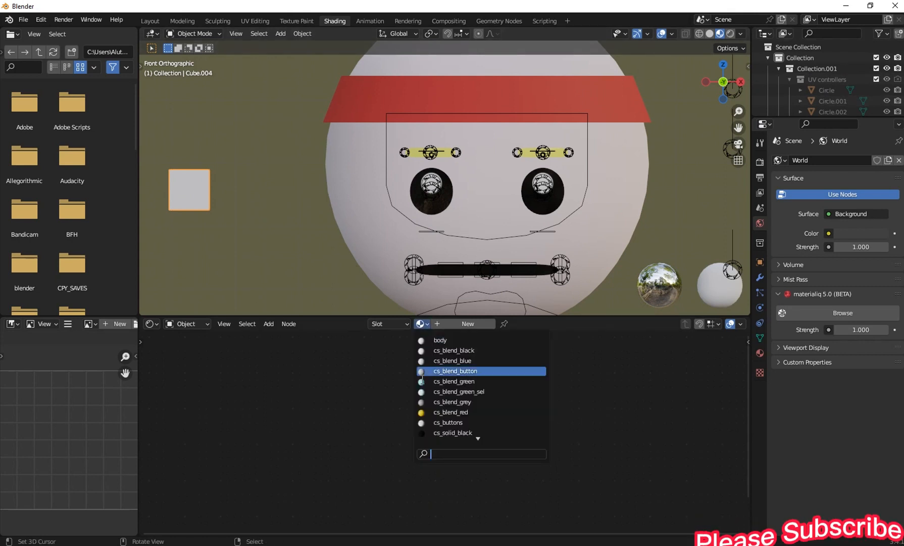
scroll(479, 433, "down", 15)
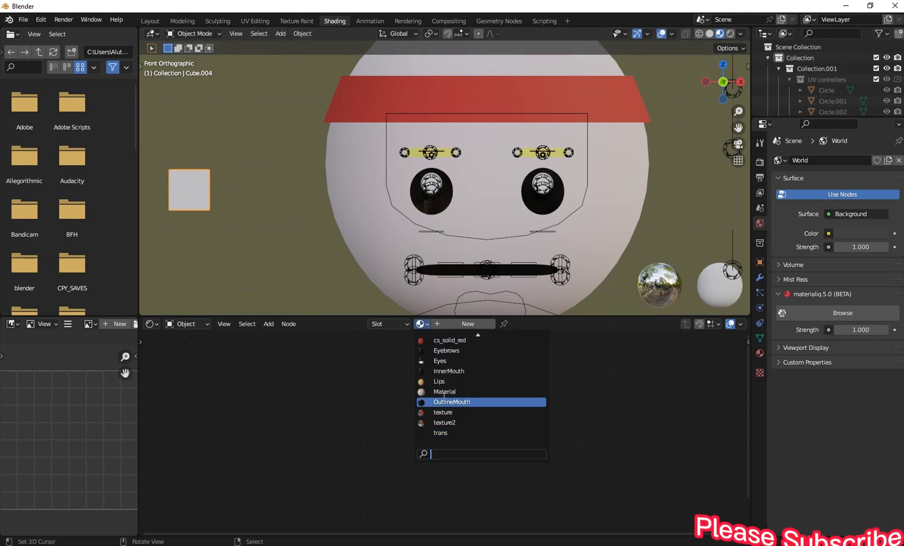
left_click(469, 361)
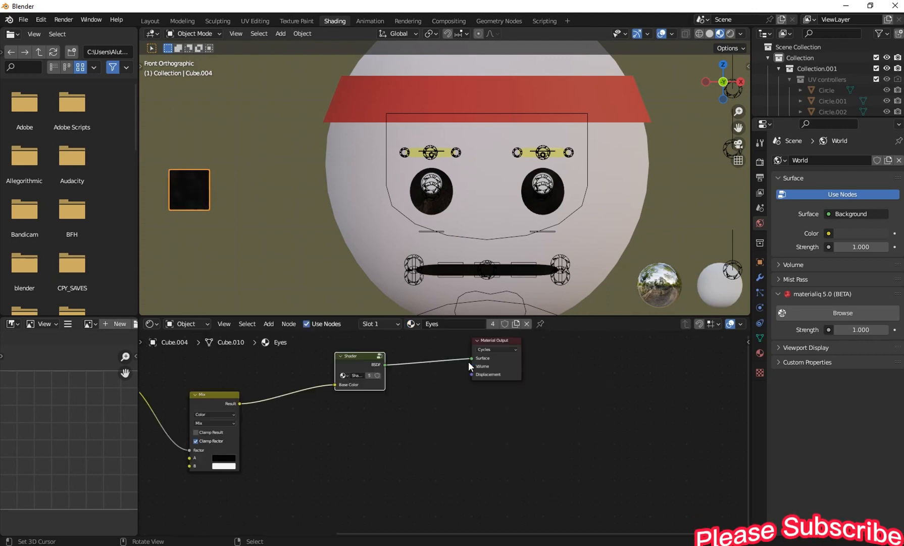
Step: Set colour A of the Eyes material's Mix node to bright red
middle_click_drag(155, 200, 376, 195)
scroll(375, 196, "down", 9)
scroll(376, 183, "up", 4)
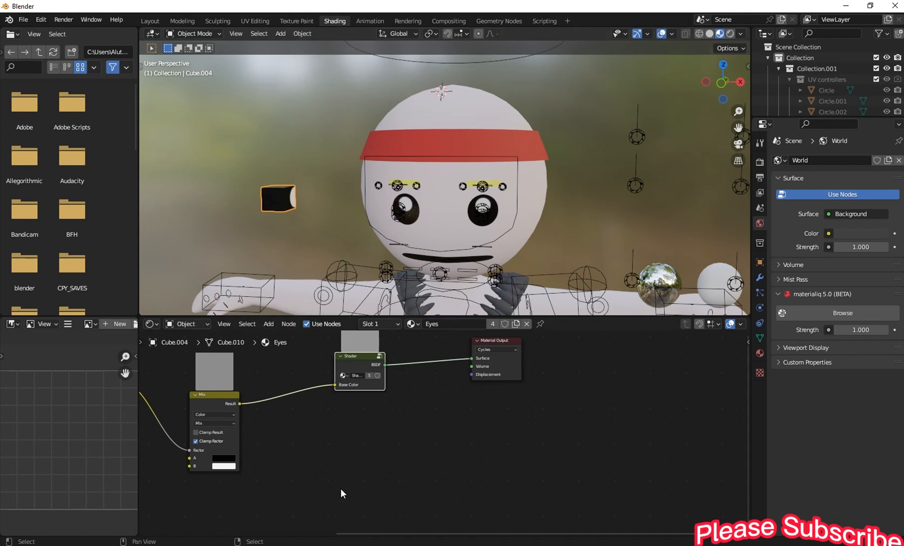
middle_click_drag(226, 457, 263, 454)
left_click(263, 455)
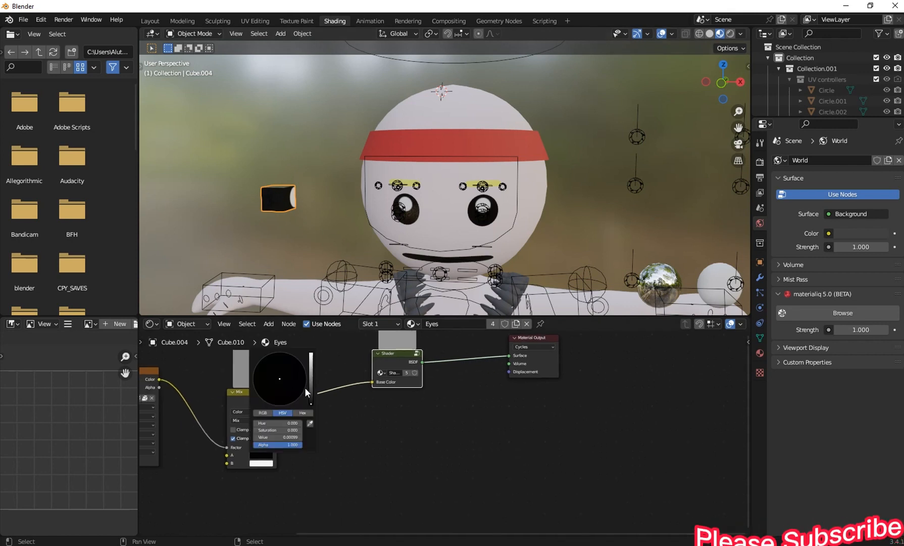
left_click_drag(311, 375, 310, 353)
left_click_drag(285, 386, 283, 405)
middle_click_drag(352, 207, 511, 193)
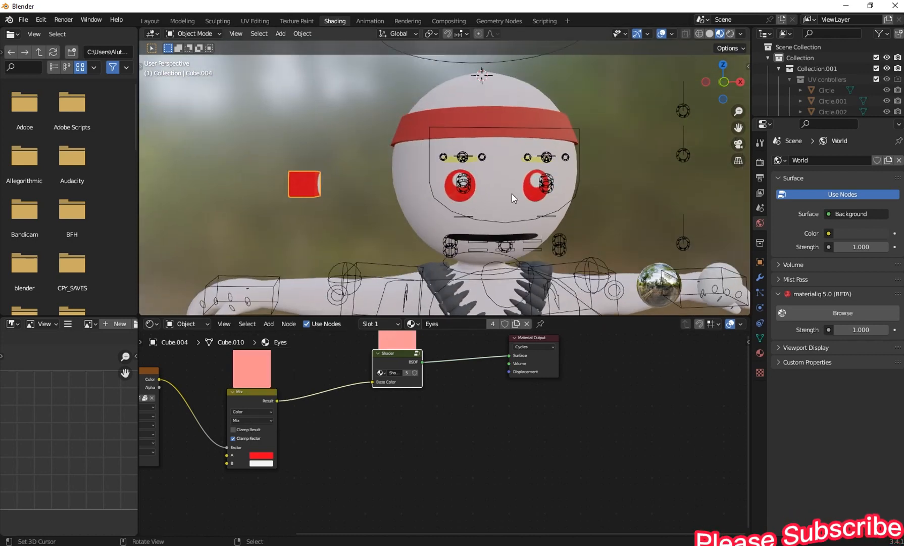
Step: Set colour B of the Eyes material's Mix node to green with hue 0.379, saturation 1.000 and value 1.000
scroll(225, 406, "up", 4)
middle_click_drag(220, 427, 290, 405)
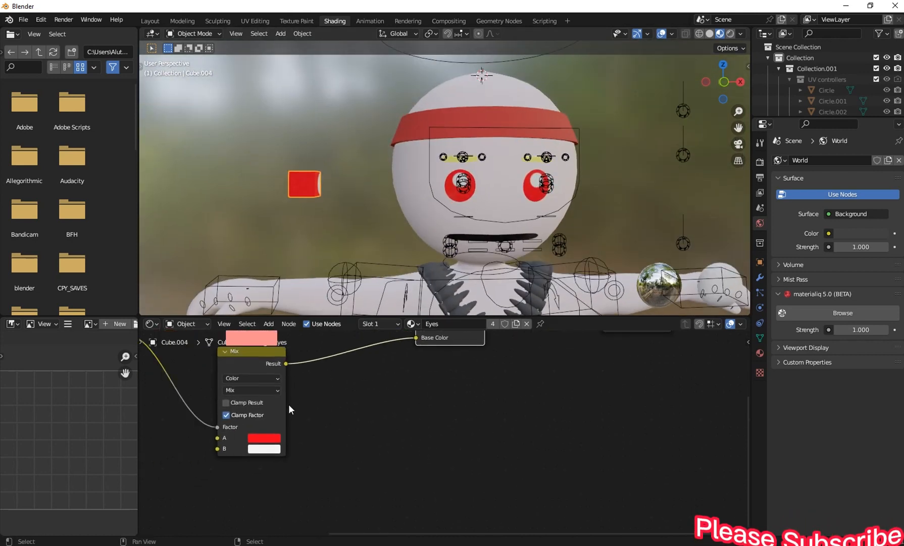
left_click(272, 450)
left_click_drag(285, 363, 276, 309)
left_click_drag(332, 354, 332, 308)
left_click_drag(267, 370, 273, 310)
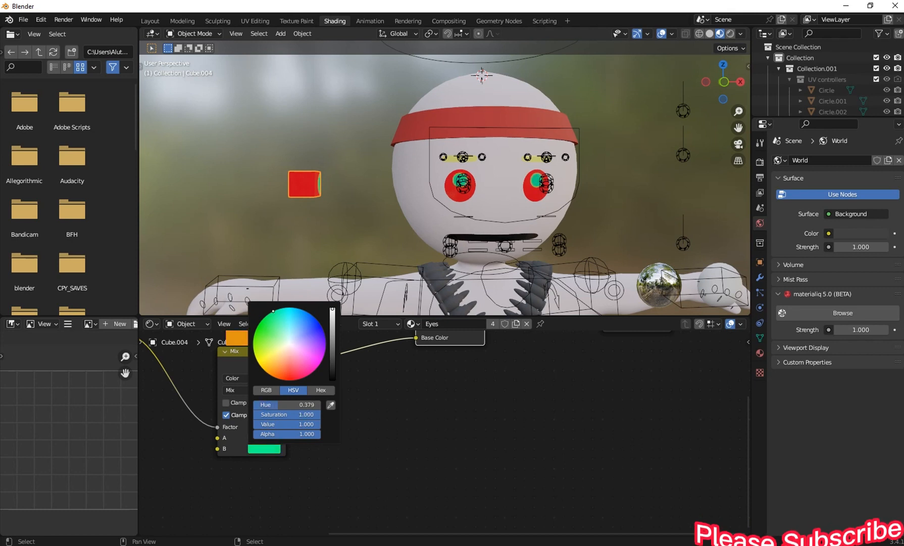
scroll(514, 247, "up", 4)
scroll(479, 142, "down", 2)
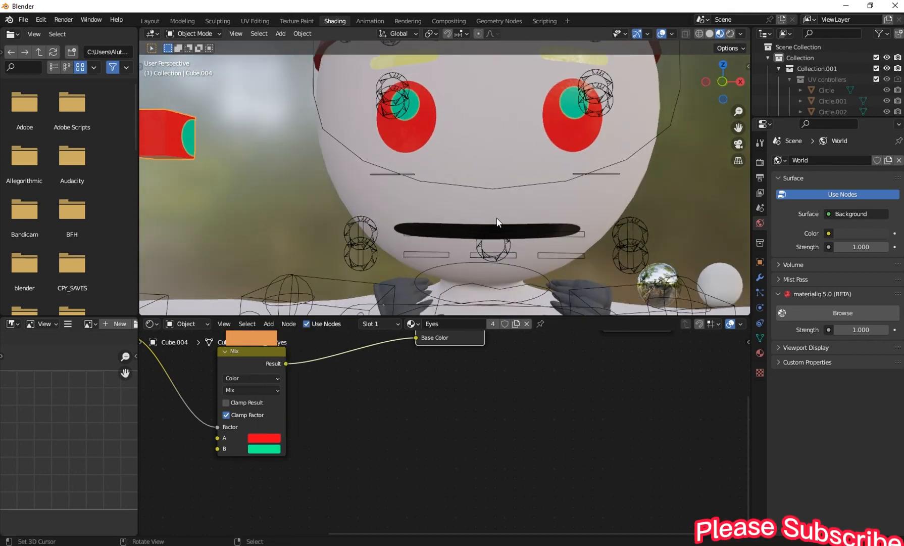
Step: Put the face rig in Pose Mode and open the mouth wide with the Mouth_Size control
middle_click_drag(479, 141, 448, 224)
left_click(515, 219)
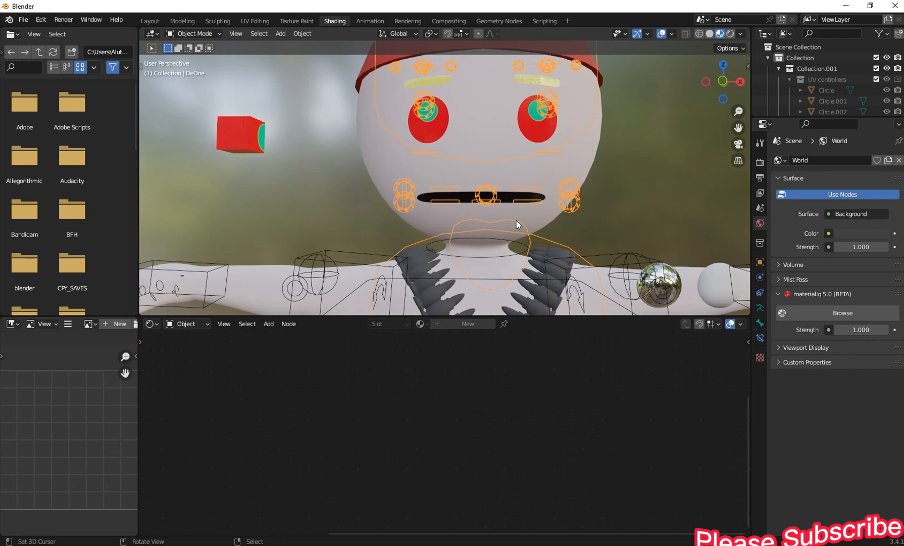
left_click(174, 35)
left_click(180, 69)
left_click(517, 219)
scroll(583, 187, "down", 8)
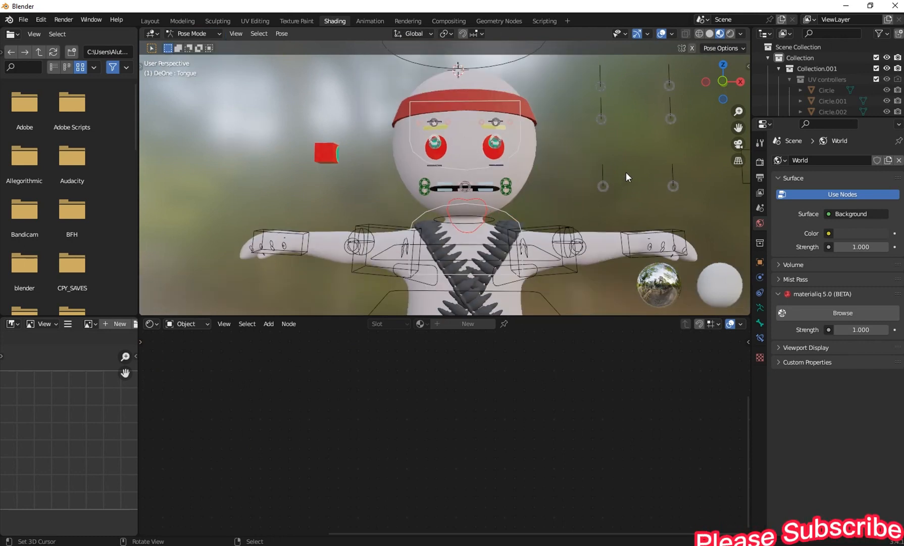
left_click_drag(669, 170, 577, 155)
scroll(477, 232, "up", 4)
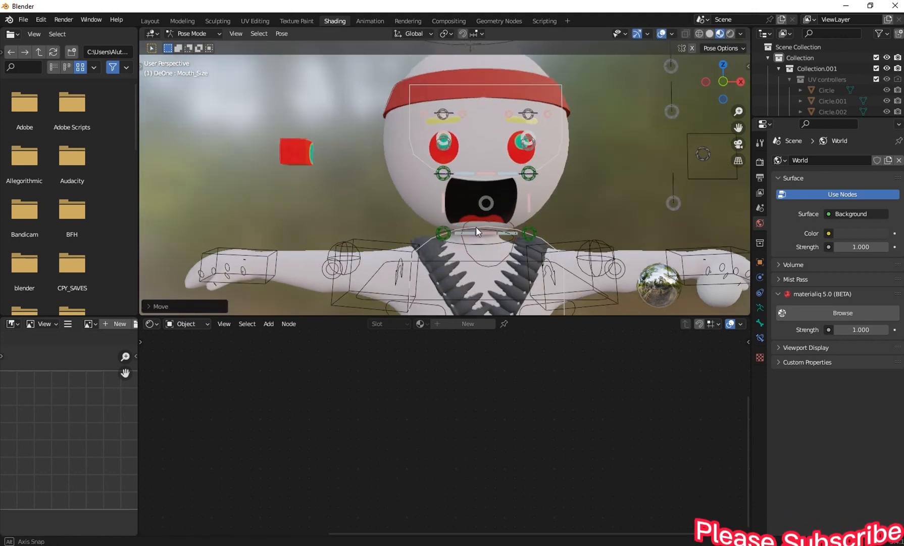
left_click(463, 210)
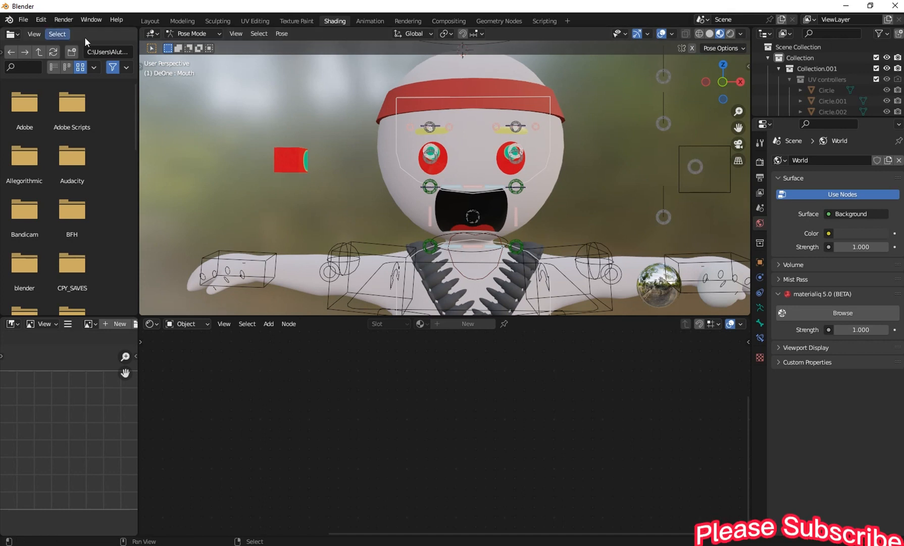
Step: Return to Object Mode and switch the small cube's material from Eyes to InnerMouth
left_click(180, 33)
left_click(195, 45)
left_click(290, 159)
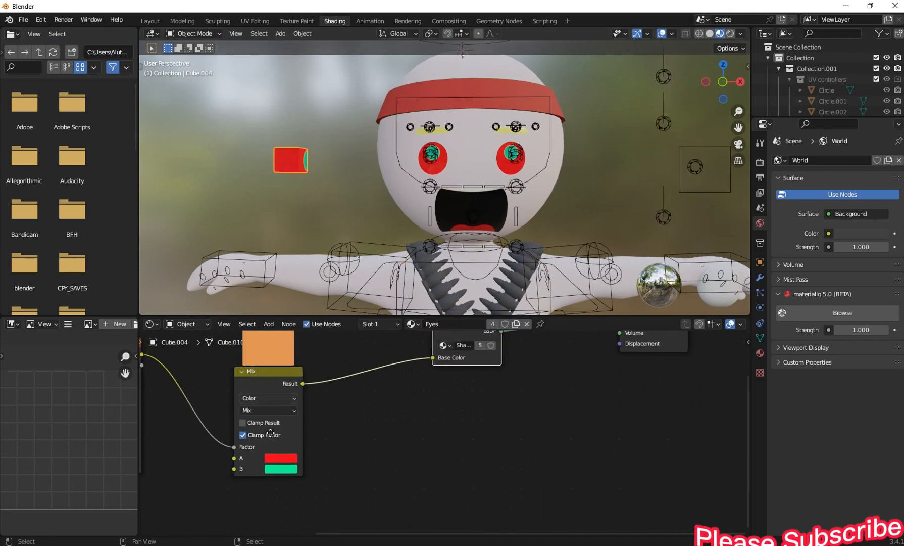
left_click(411, 323)
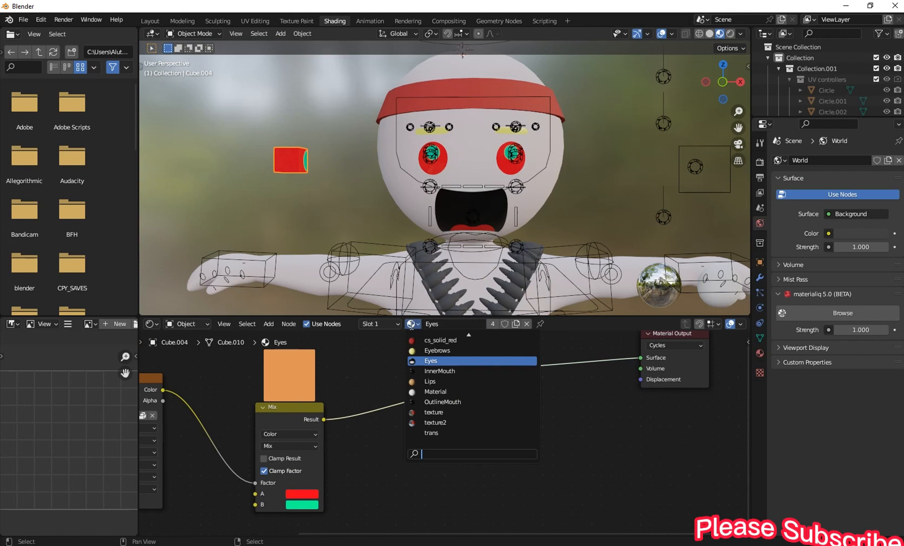
left_click(442, 369)
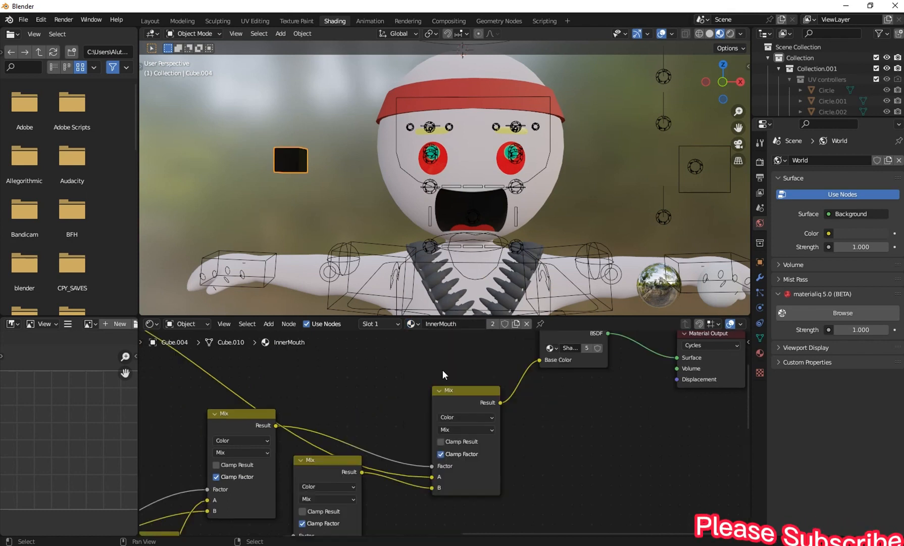
Step: Set colour B of the InnerMouth material's lowest Mix node, fed by the lower teeth texture, to blue
middle_click_drag(442, 370, 314, 454)
scroll(293, 497, "down", 2)
middle_click_drag(293, 498, 336, 425)
scroll(290, 448, "up", 3)
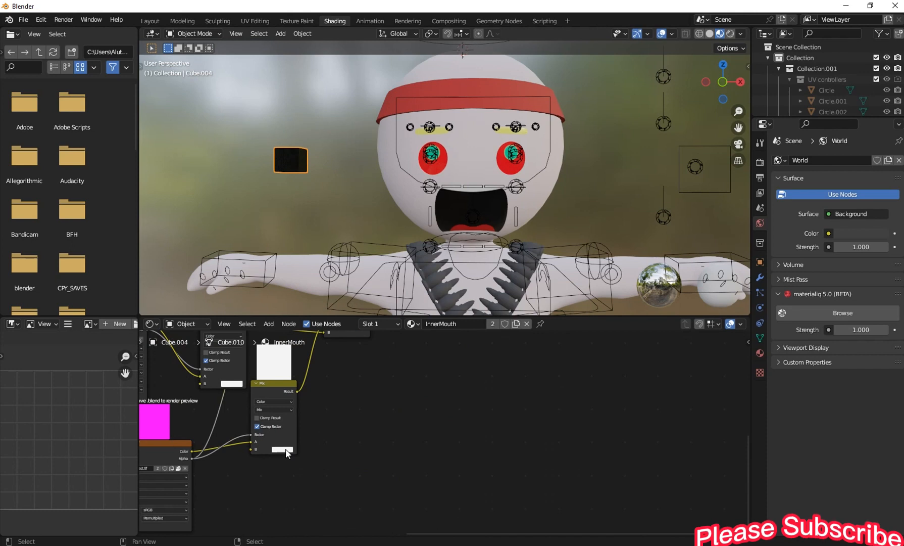
left_click(285, 449)
left_click_drag(298, 393, 297, 361)
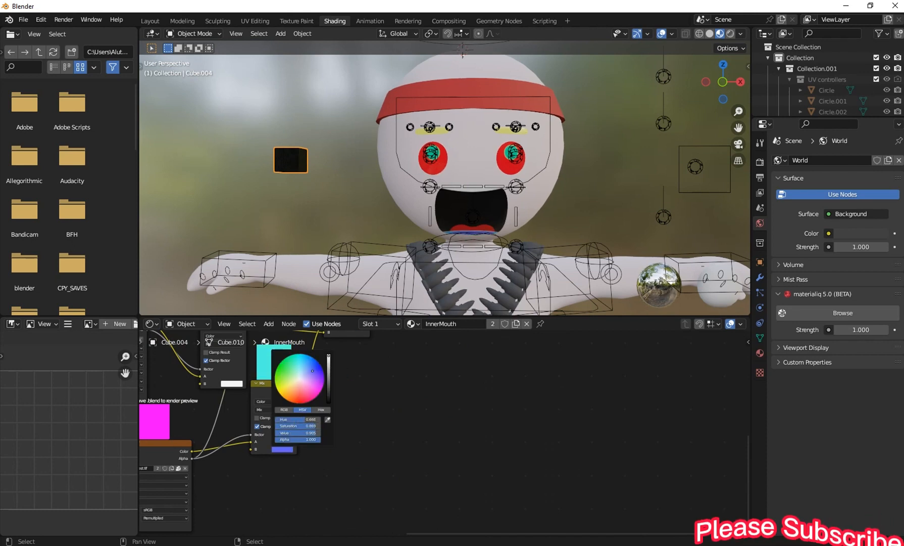
scroll(437, 433, "down", 3)
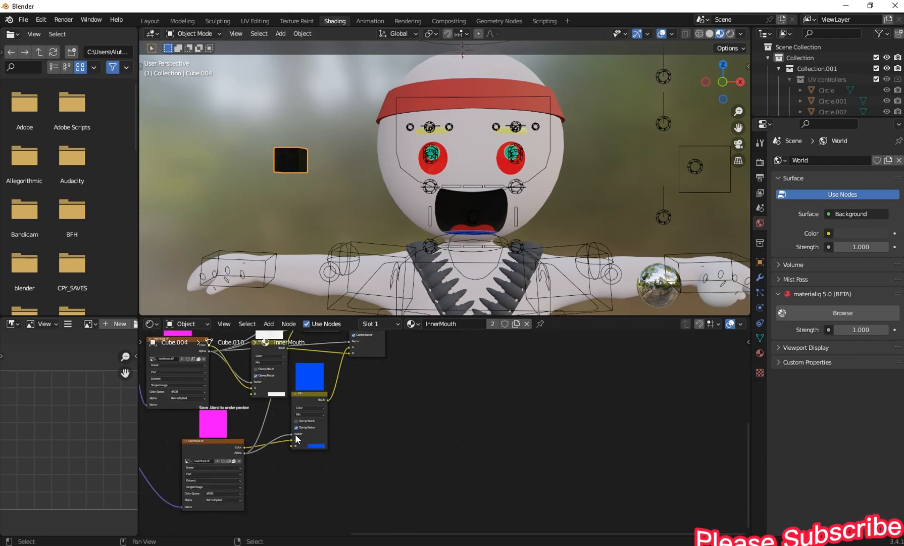
Step: Try changing the white B colour of the neighbouring InnerMouth Mix node fed by the upper teeth texture
middle_click_drag(295, 434, 321, 467)
left_click(304, 429)
mouse_move(307, 383)
left_mouse_down()
mouse_move(298, 363)
mouse_move(315, 371)
left_mouse_up()
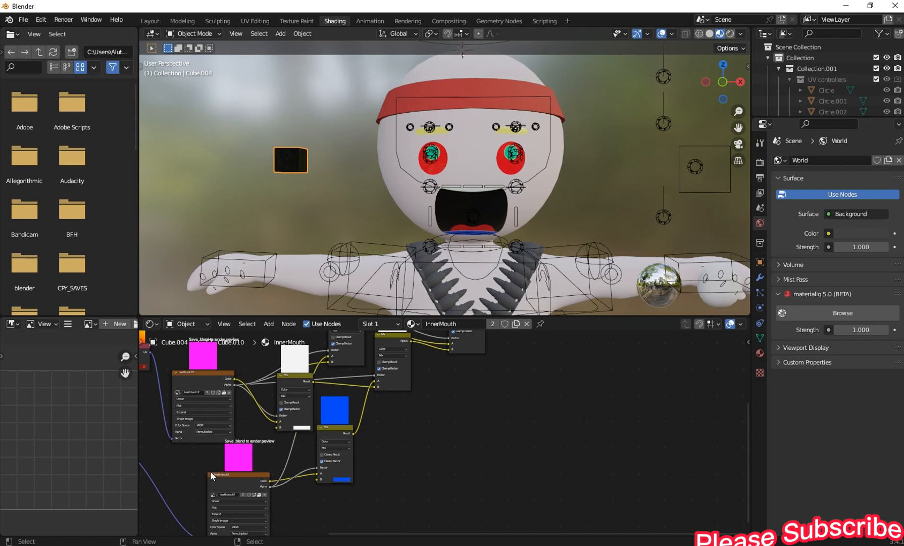
middle_click_drag(331, 388, 316, 446)
middle_click_drag(363, 375, 355, 406)
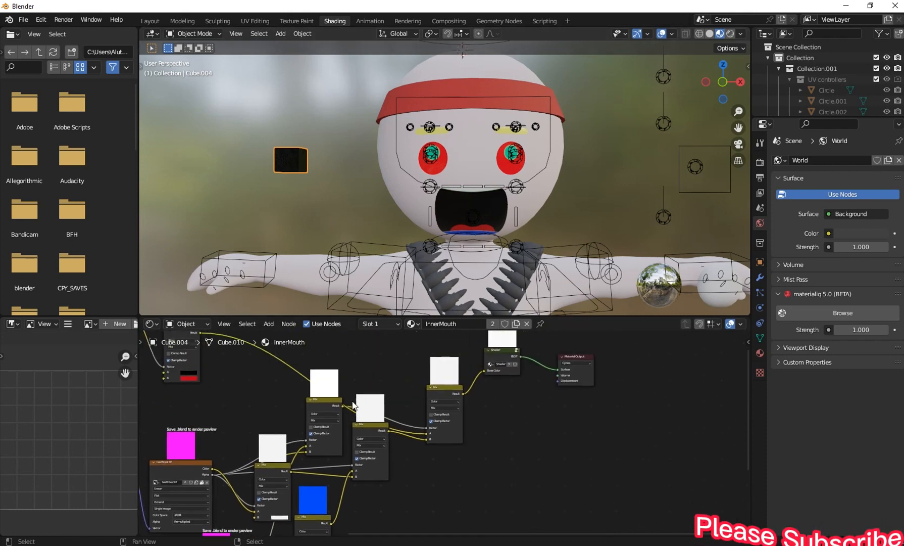
Step: Delete the small helper cube beside the head
left_click(411, 324)
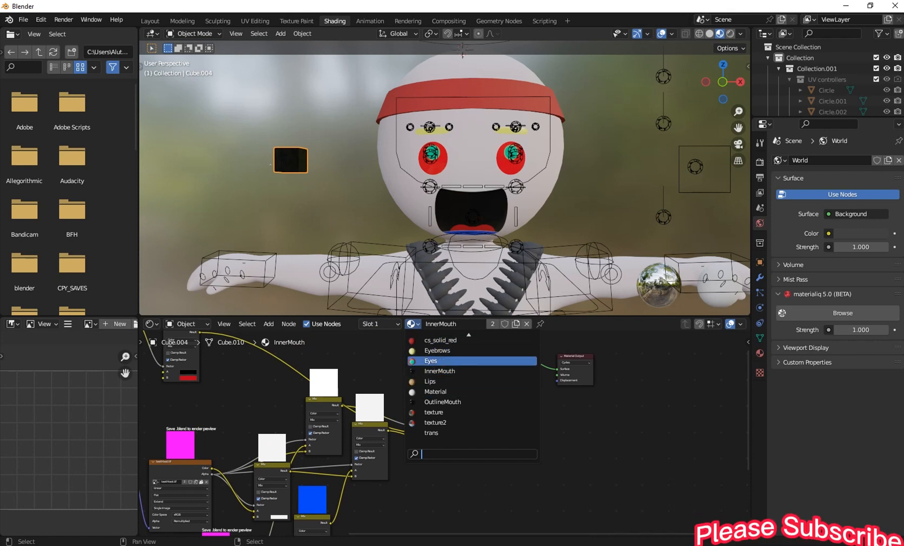
key("x")
left_click(282, 143)
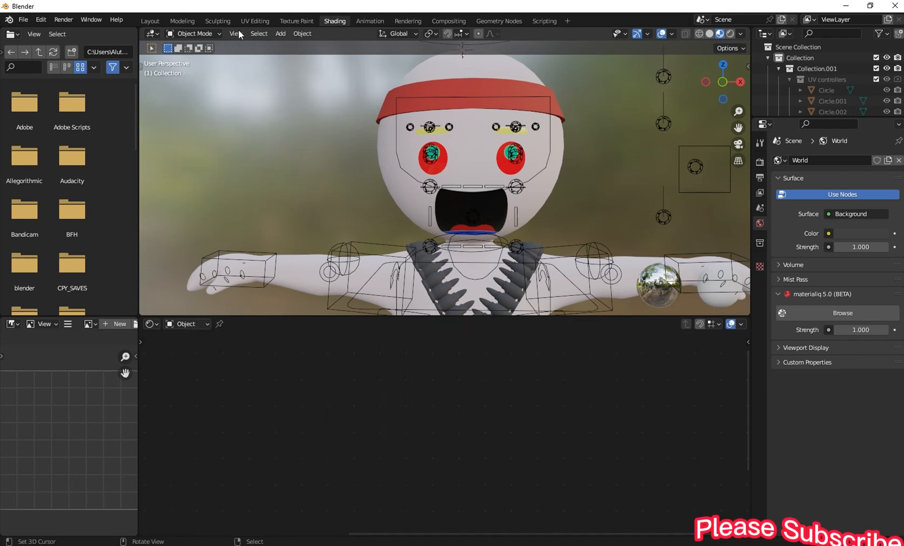
Step: Return to the Layout workspace, select both the body rig and the face rig, and enter Pose Mode
scroll(416, 149, "down", 2)
left_click(150, 21)
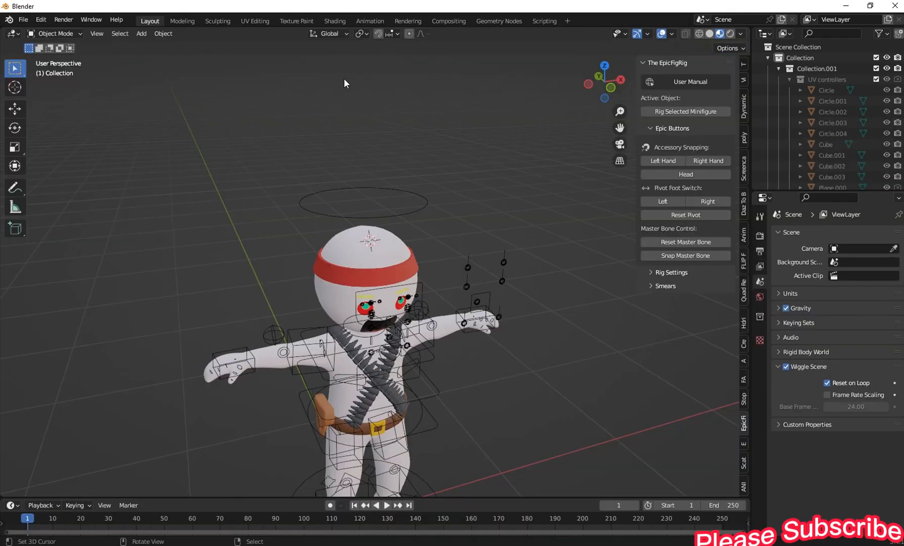
right_click(410, 212)
middle_click_drag(405, 268, 392, 204, "shift")
middle_click_drag(392, 203, 373, 196)
scroll(386, 200, "up", 1)
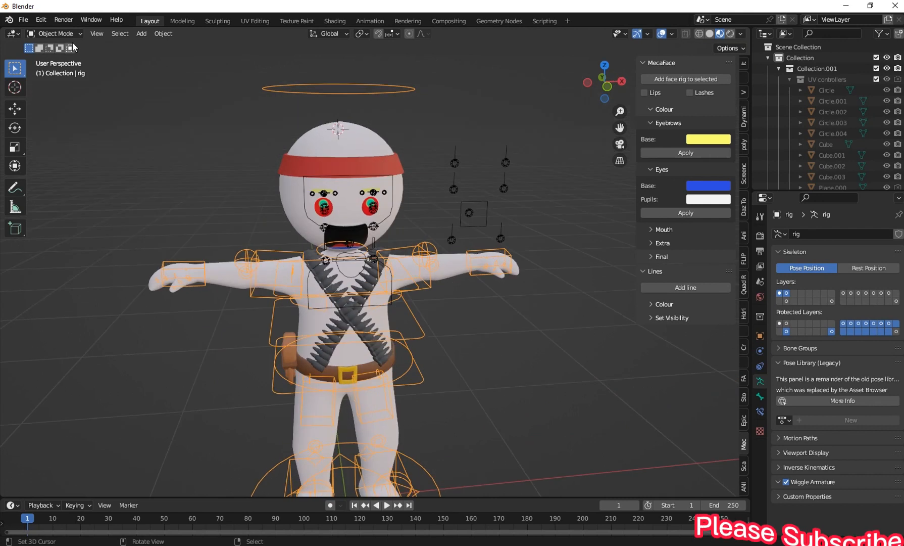
right_click(454, 189, "shift")
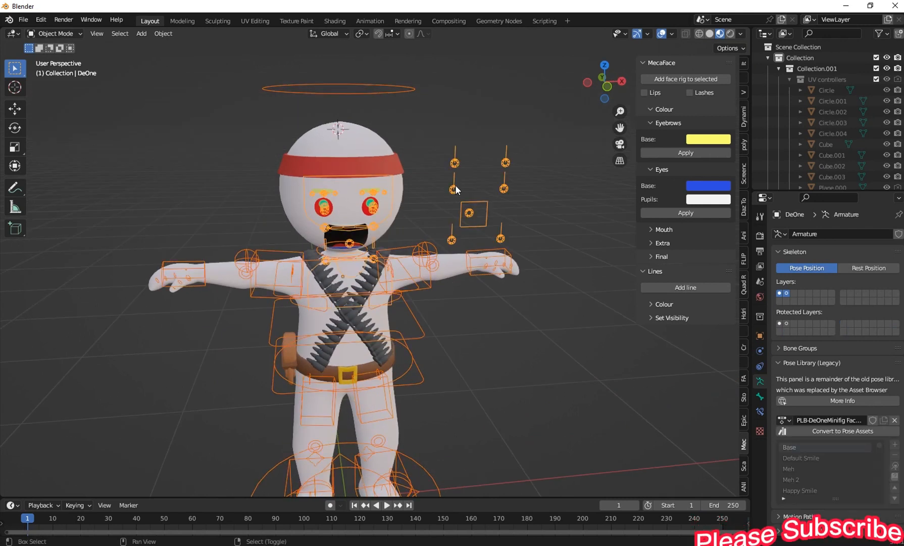
left_click(56, 34)
left_click(53, 70)
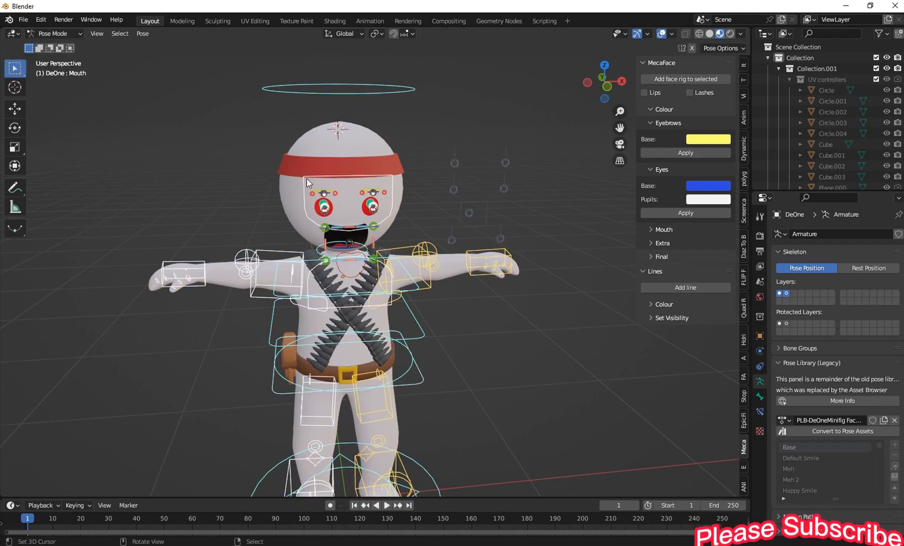
Step: Clear the location, rotation and scale of the selected bones and restore the face's Base pose from the pose library
key("alt+g")
key("alt+r")
key("alt+s")
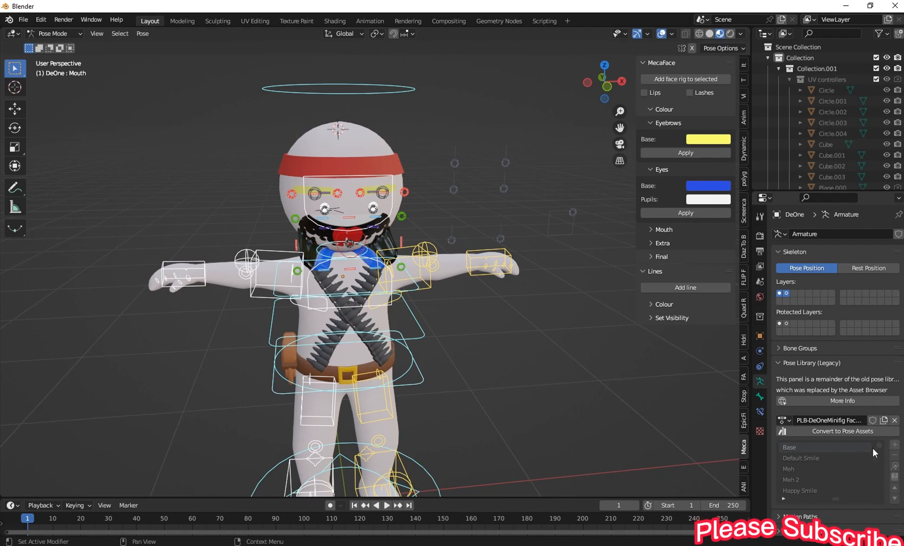
scroll(365, 279, "up", 5)
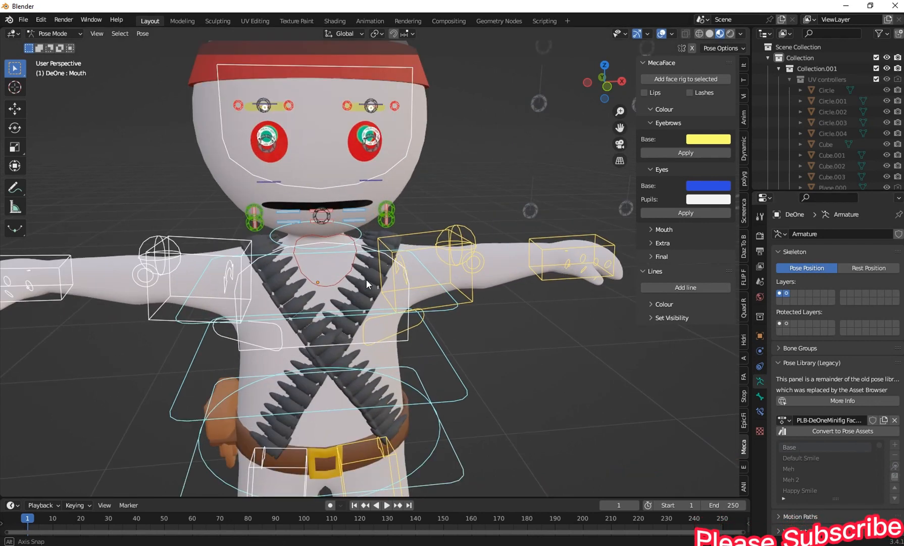
Step: Pull the mouth open with the face rig's mouth controls
left_click(334, 202)
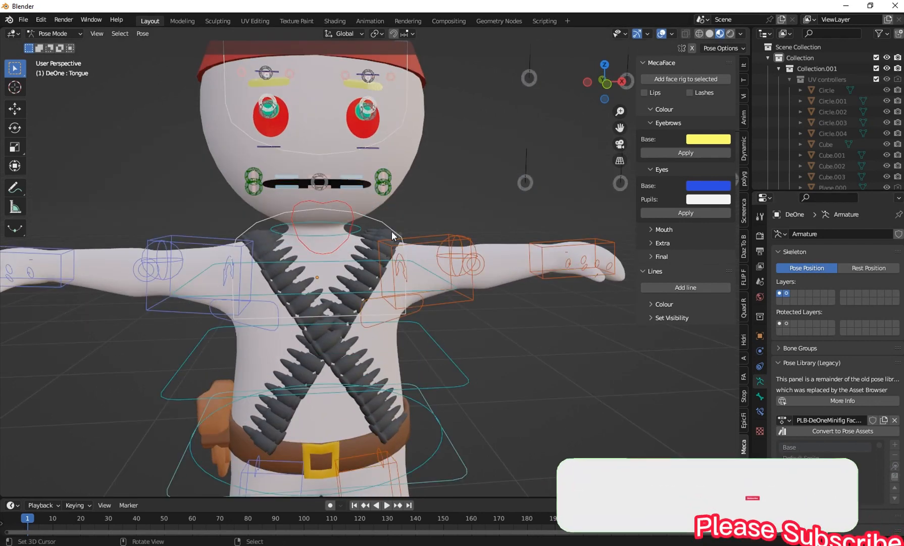
scroll(369, 207, "up", 2)
left_click_drag(312, 159, 323, 187)
Step: Test the mouth's left corner control and upper right corner control by moving each toward the mouth
right_click(397, 177)
right_click(389, 163)
key("g")
right_click(354, 160)
right_click(212, 159)
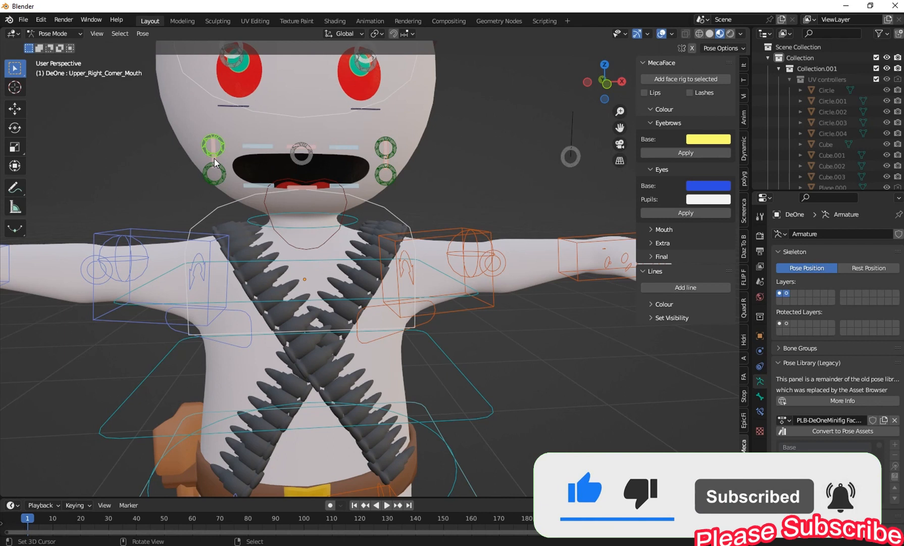
key("g")
right_click(254, 159)
scroll(255, 160, "down", 5)
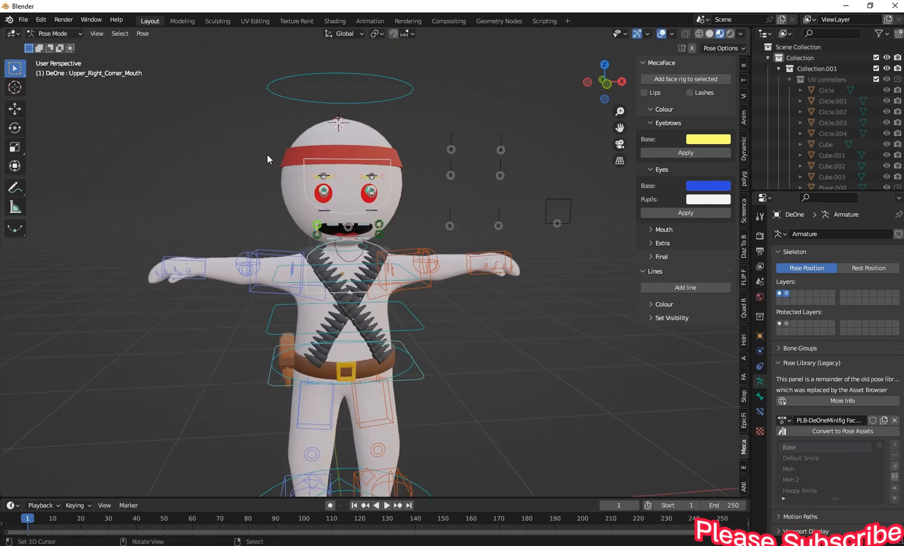
Step: Try rotating the body rig's neck control to test the head movement
middle_click_drag(267, 154, 274, 163)
right_click(383, 184)
right_click(362, 255)
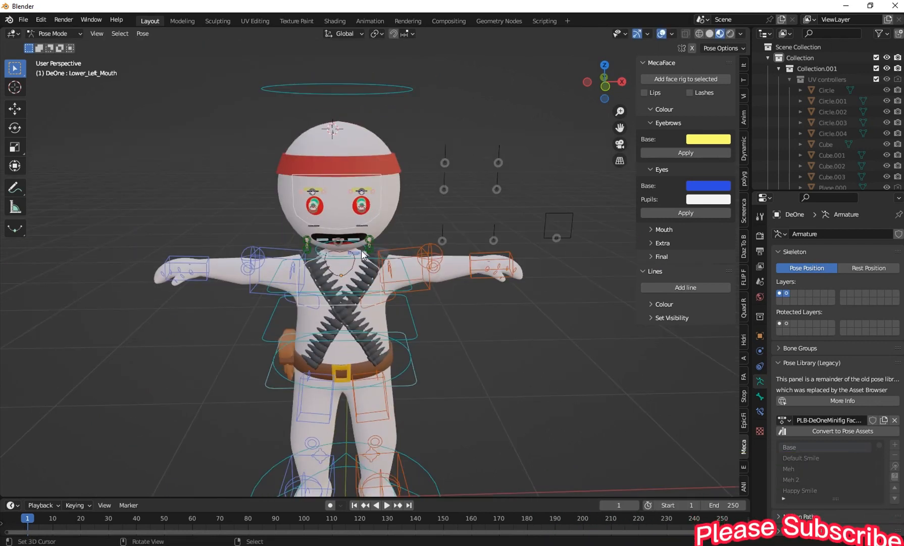
scroll(369, 248, "up", 1)
middle_click_drag(368, 247, 368, 229)
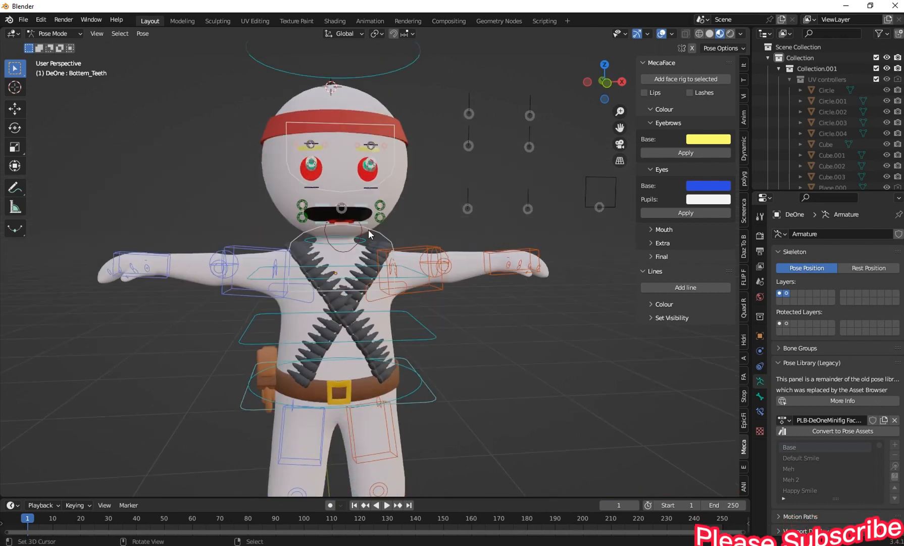
right_click_drag(366, 242, 373, 251)
key("r")
right_click(446, 272)
Step: Lower the left hand IK control by about 0.42 m and bring it about 0.15 m toward the body
scroll(449, 278, "down", 3)
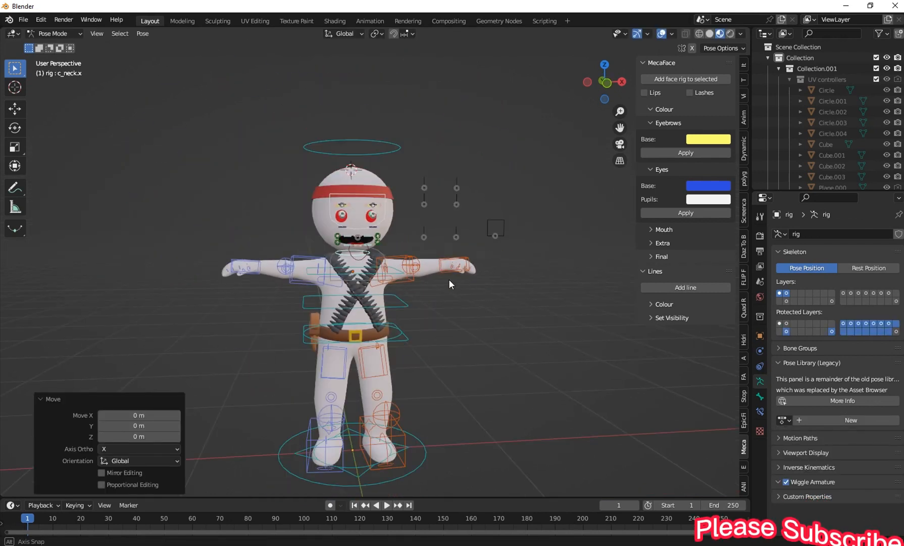
right_click(443, 256)
key("g")
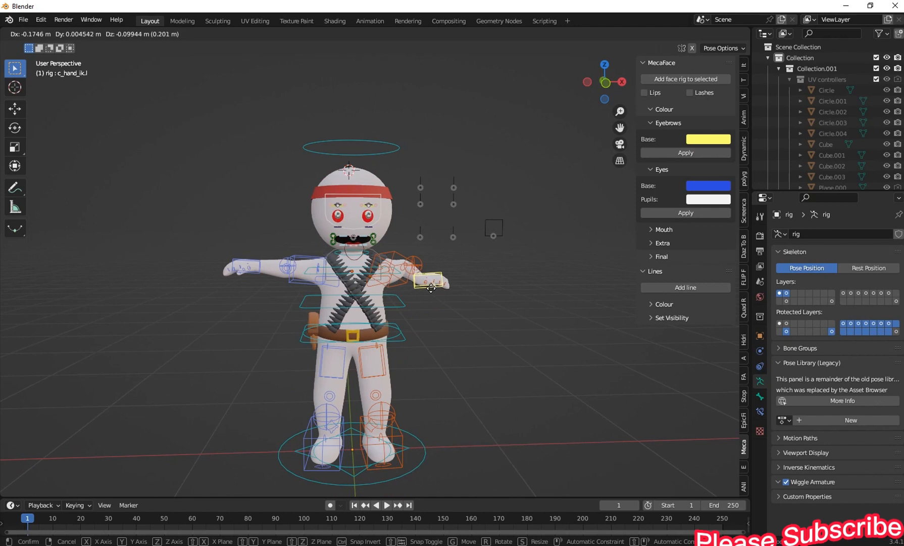
right_click(430, 318)
scroll(483, 277, "up", 1)
left_click(474, 350)
Step: Try rotating the upper spine control and the root control at the hips
scroll(474, 350, "up", 4)
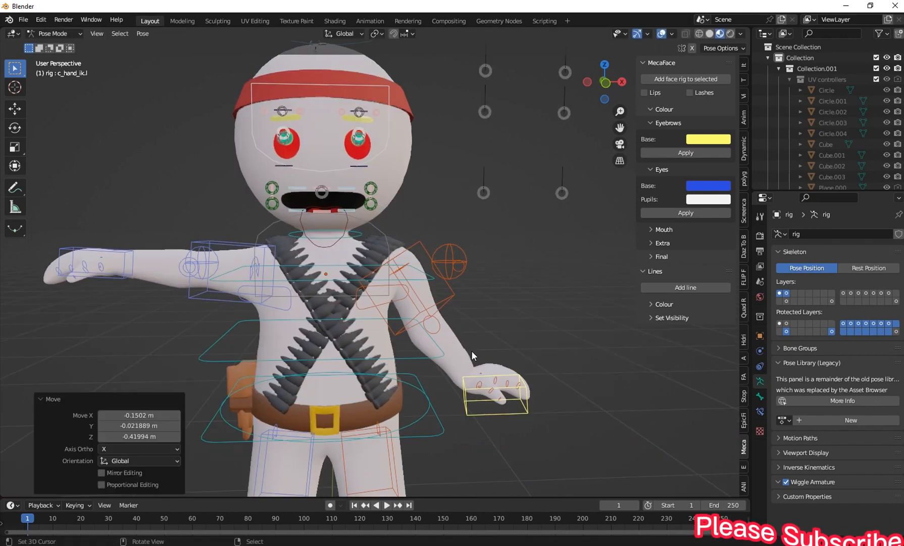
left_click(445, 266)
key("r")
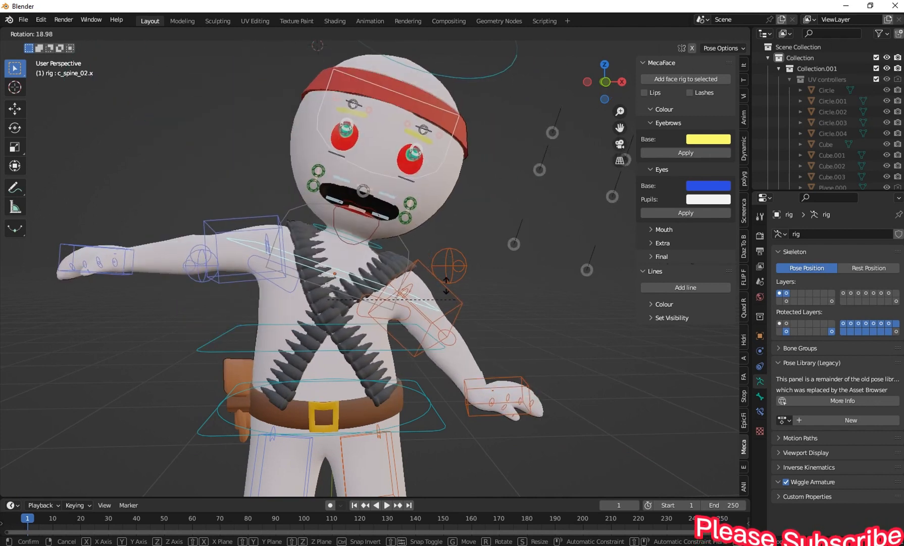
right_click(426, 350)
left_click(420, 417)
key("r")
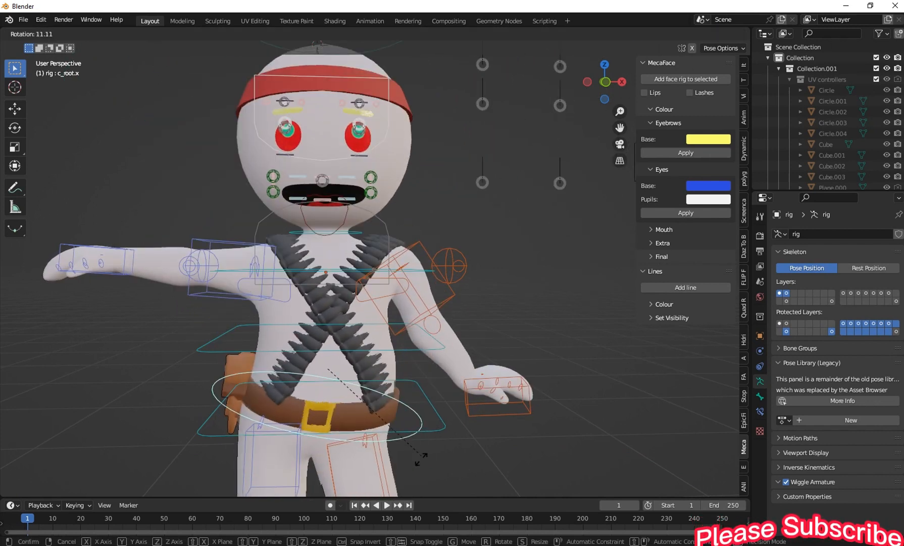
right_click(434, 388)
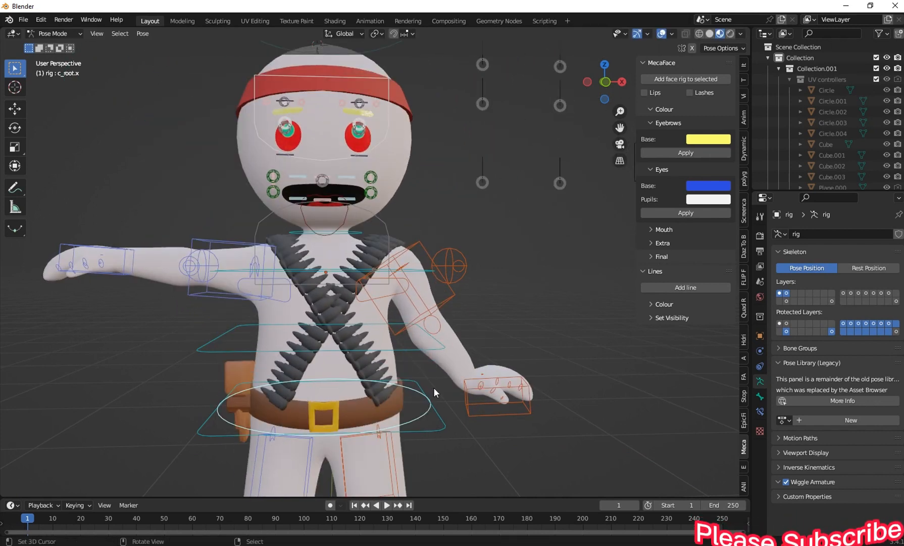
Step: Try moving the left foot IK control to test how the leg bends
middle_click_drag(388, 390, 395, 348, "shift")
scroll(435, 372, "down", 4)
middle_click_drag(435, 372, 353, 384)
middle_click_drag(386, 428, 376, 379, "shift")
left_click(376, 378)
middle_click_drag(340, 411, 453, 392)
key("g")
right_click(386, 427)
key("g")
right_click(452, 308)
middle_click_drag(459, 303, 422, 289)
scroll(422, 289, "up", 2)
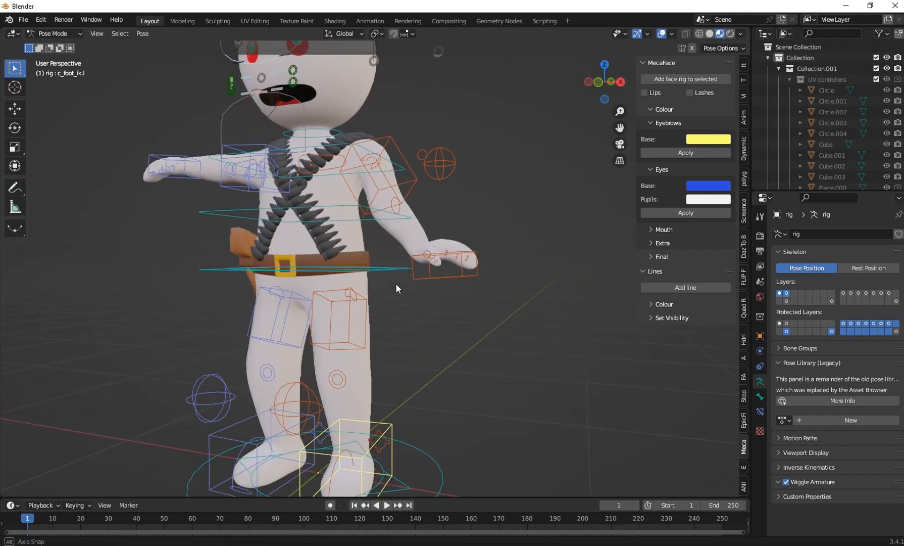